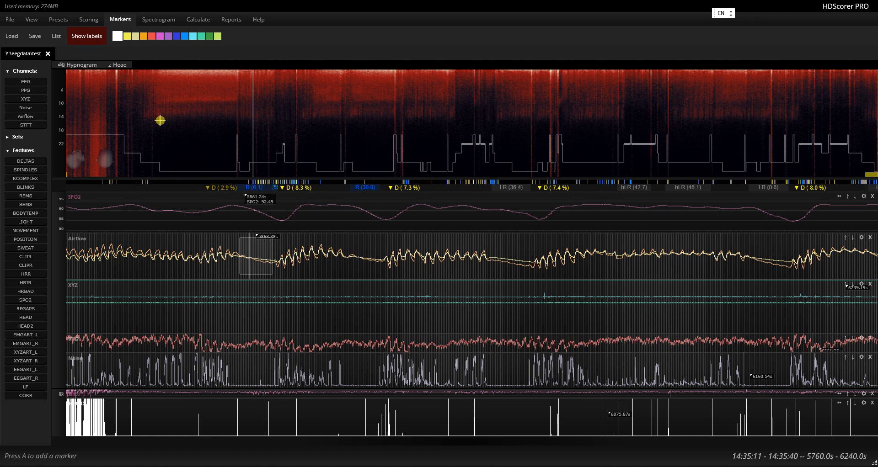
# Reduce the spectrogram's height and enlarge the PPG trace by moving its divider with the XYZ trace up.
pyautogui.moveTo(180, 178); pyautogui.dragTo(183, 165)
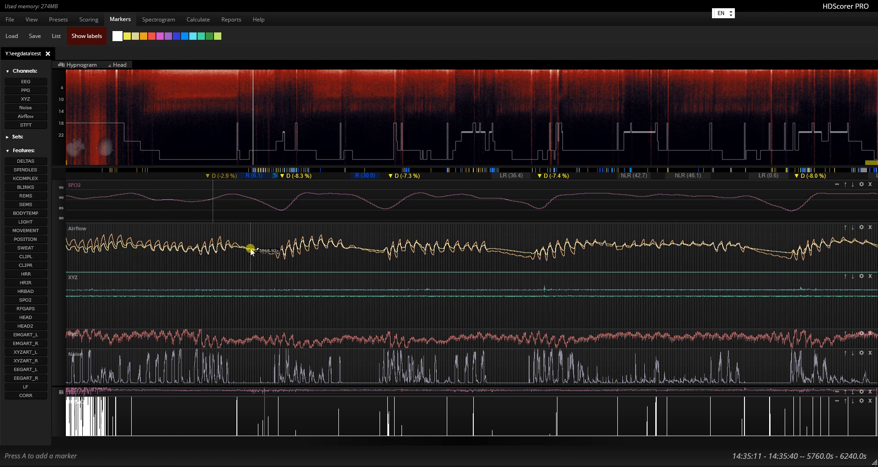
pyautogui.scroll(-1, 226, 293)
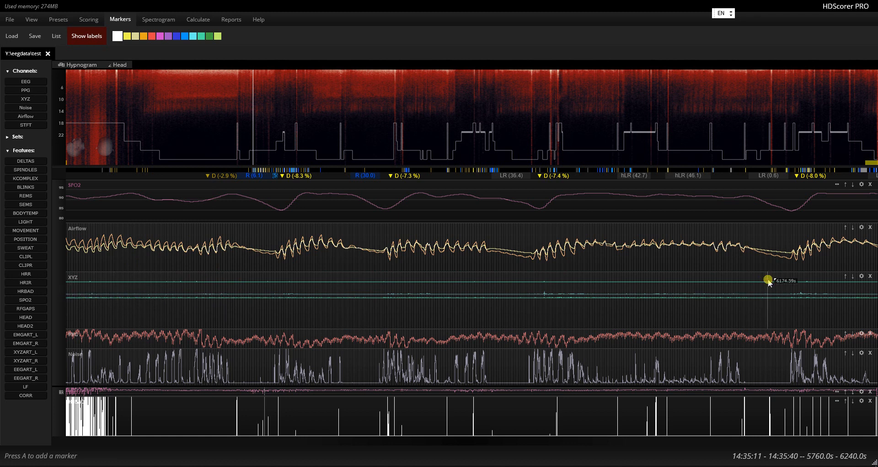
pyautogui.moveTo(105, 327); pyautogui.dragTo(108, 315)
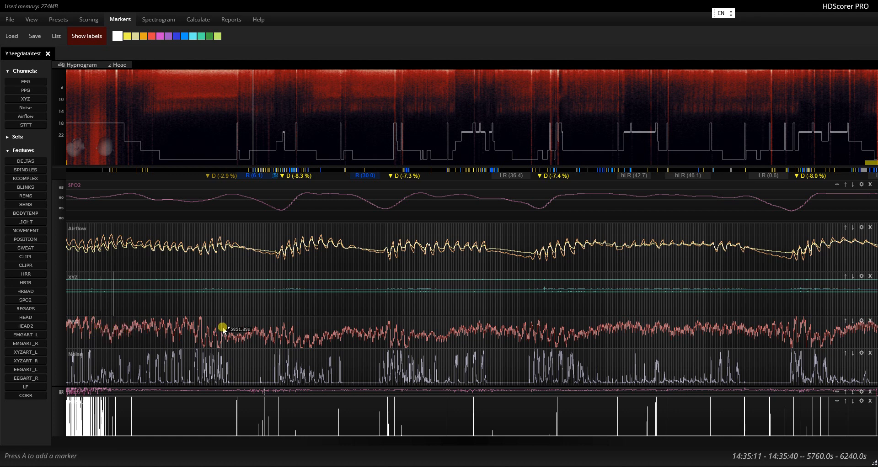
# Switch the time window to 30 s and increase the amplitude scale of the PPG trace.
pyautogui.click(31, 20)
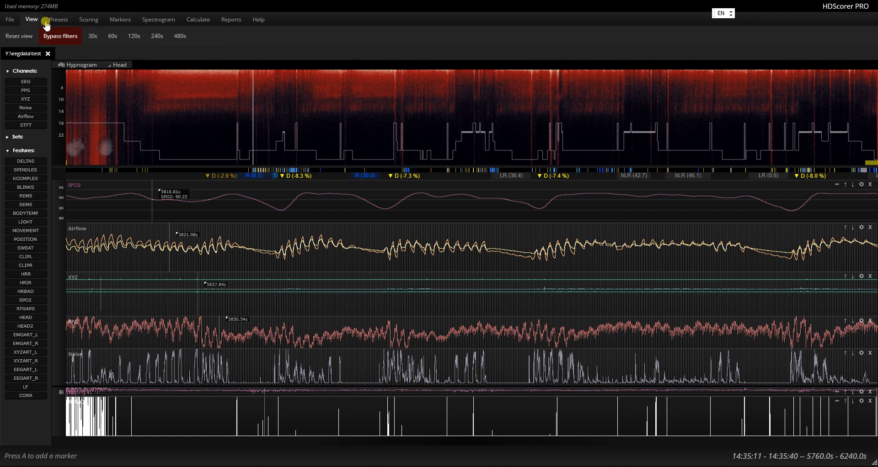
pyautogui.click(95, 36)
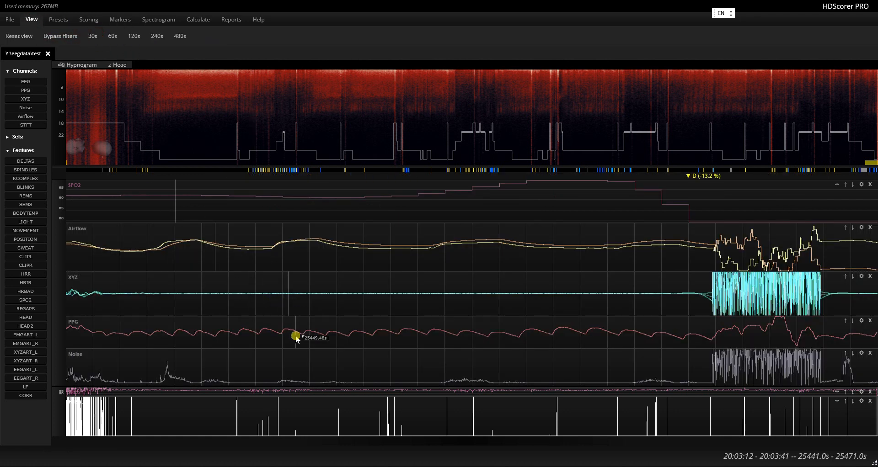
pyautogui.scroll(3, 299, 334)
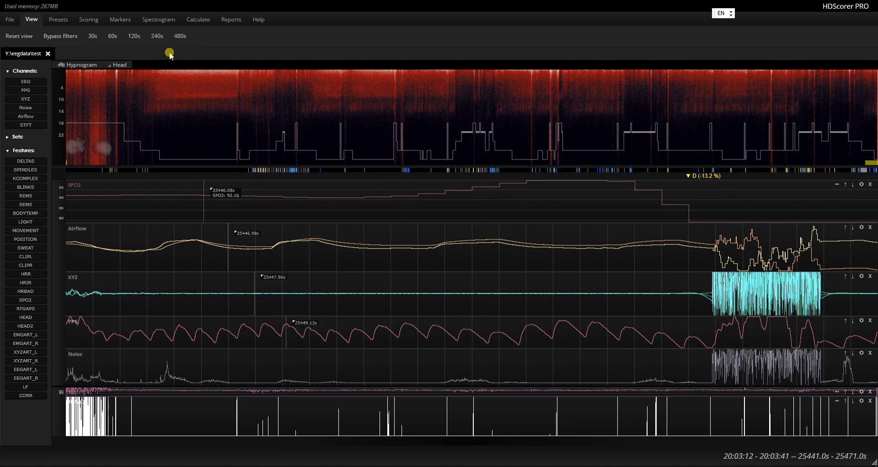
# Set the time window to 480 s and navigate on the spectrogram to the 5760–6240 s segment.
pyautogui.click(175, 38)
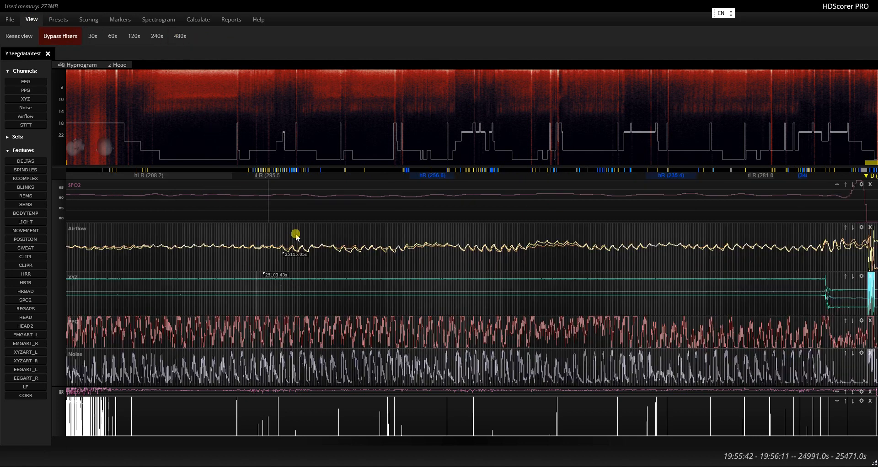
pyautogui.click(250, 125)
pyautogui.click(246, 124)
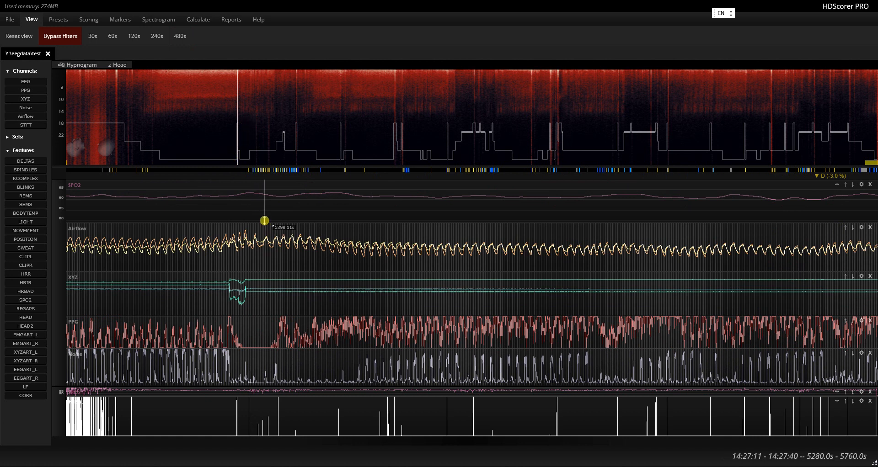
pyautogui.press('Right')
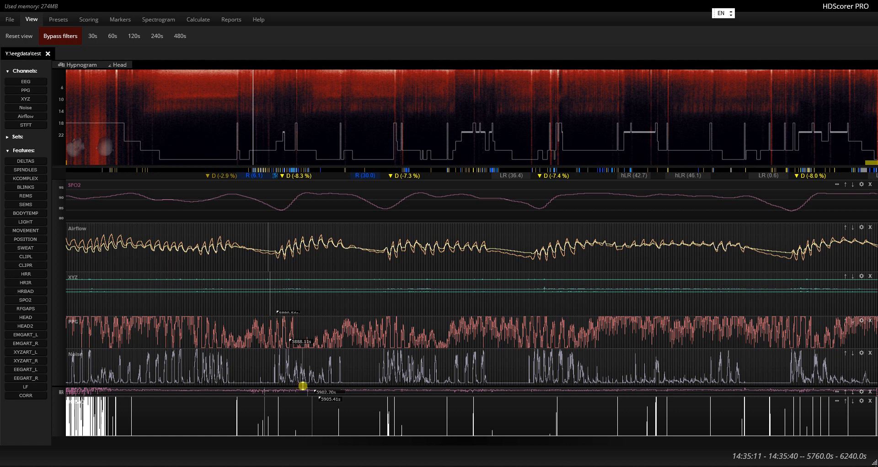
# Resize the stacked traces to give the Noise trace and the full-night SPO2 trace more height.
pyautogui.moveTo(302, 386); pyautogui.dragTo(331, 360)
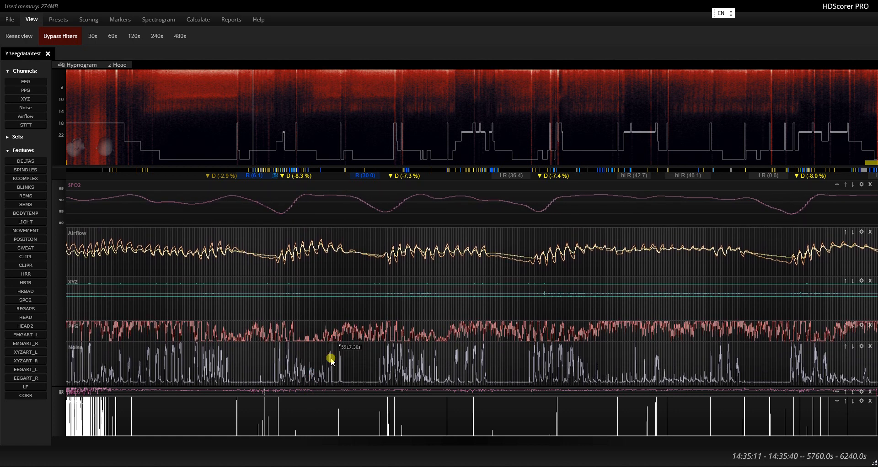
pyautogui.moveTo(347, 398); pyautogui.dragTo(349, 420)
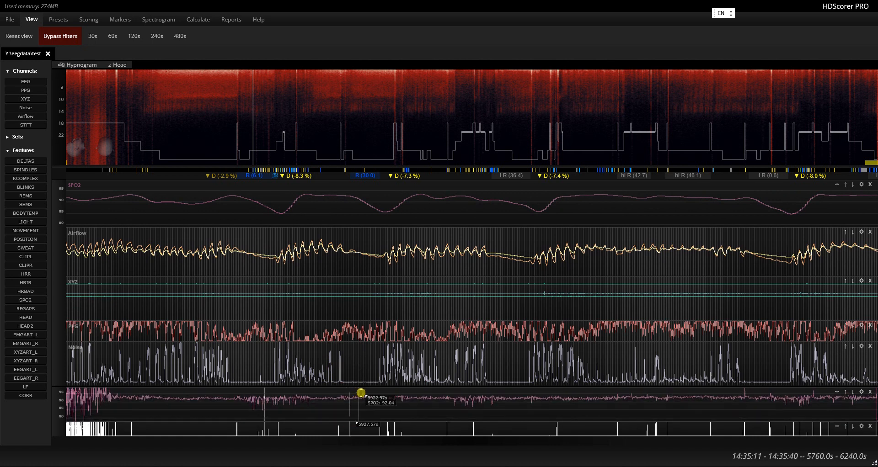
pyautogui.moveTo(361, 393); pyautogui.dragTo(339, 362)
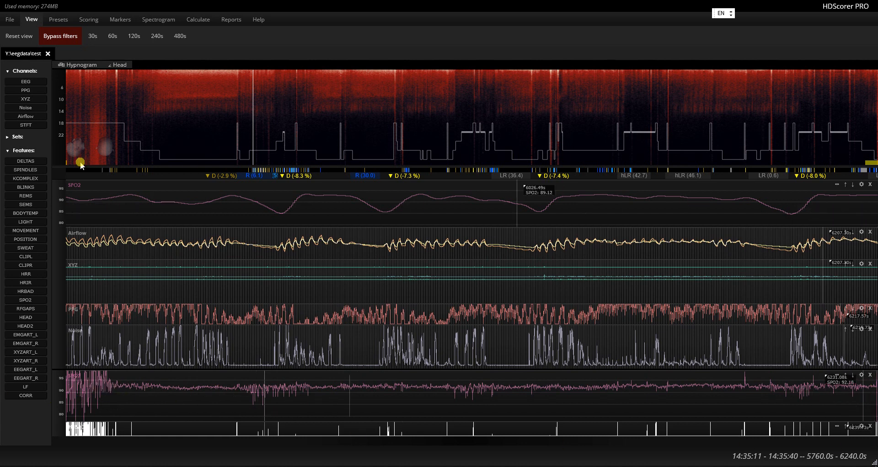
pyautogui.moveTo(157, 421); pyautogui.dragTo(512, 415)
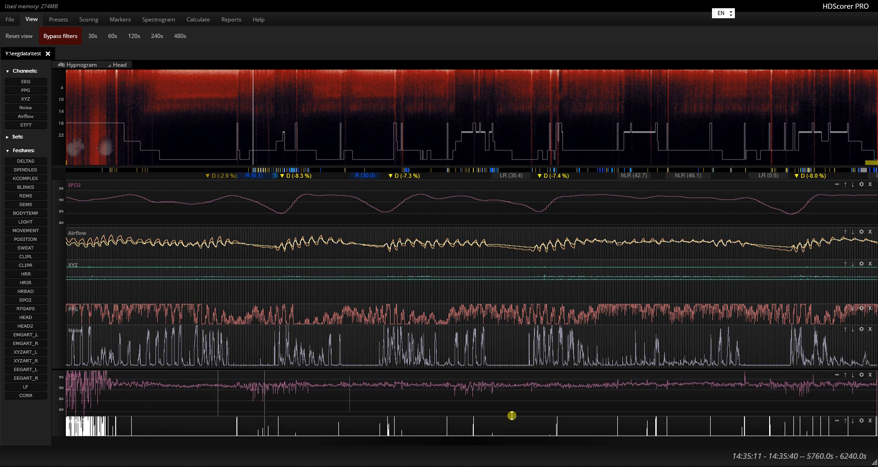
# Switch the lower SPO2 trace to the current window and back to the full night, and shrink it to enlarge the bottom trace.
pyautogui.click(836, 375)
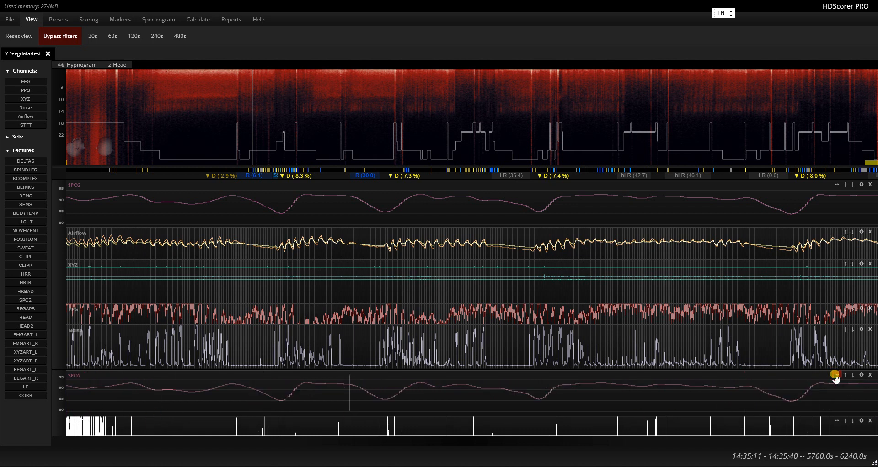
pyautogui.click(836, 376)
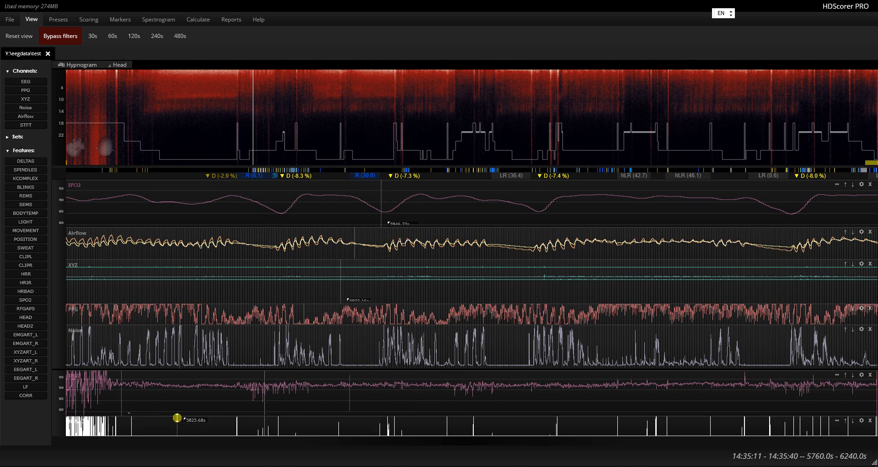
pyautogui.moveTo(176, 414); pyautogui.dragTo(180, 394)
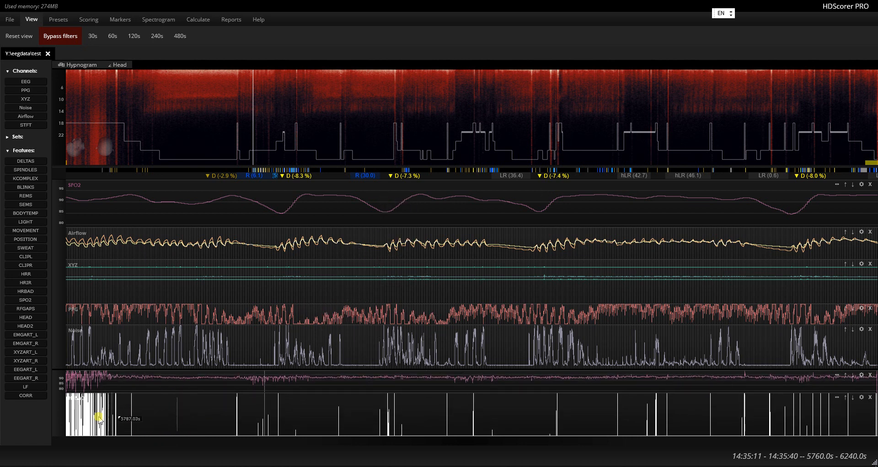
# Toggle the HRBAD feature twice and enlarge the full-night SPO2 trace at the expense of the Airflow trace.
pyautogui.click(25, 292)
pyautogui.click(29, 295)
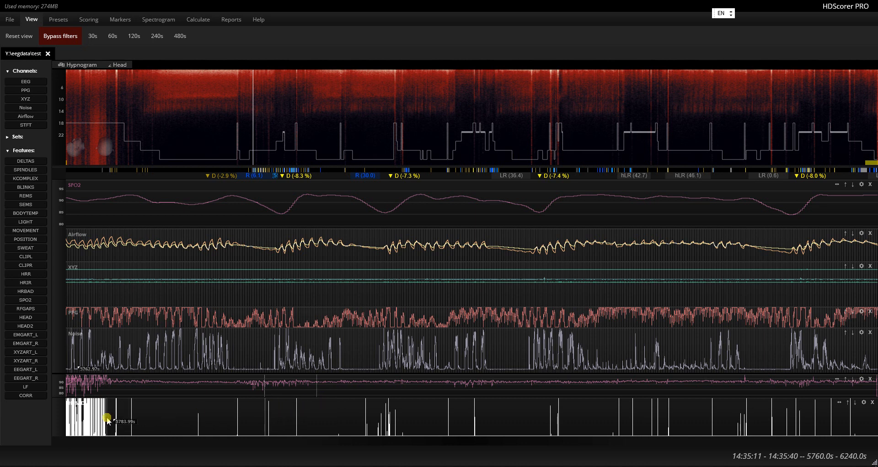
pyautogui.moveTo(127, 371); pyautogui.dragTo(132, 369)
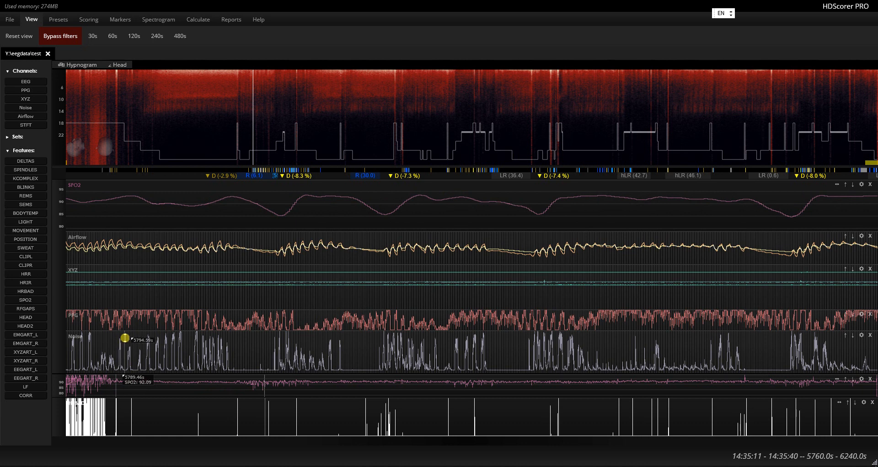
pyautogui.click(55, 383)
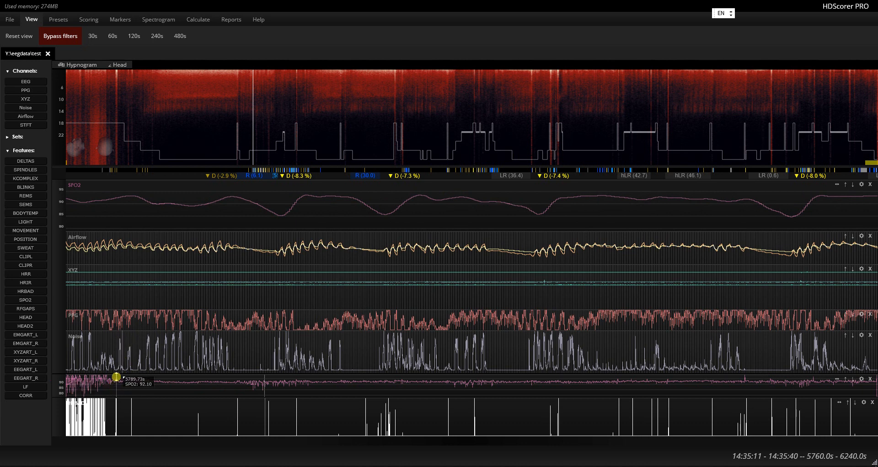
pyautogui.moveTo(116, 376)
pyautogui.mouseDown()
pyautogui.moveTo(121, 351)
pyautogui.moveTo(106, 400)
pyautogui.mouseUp()
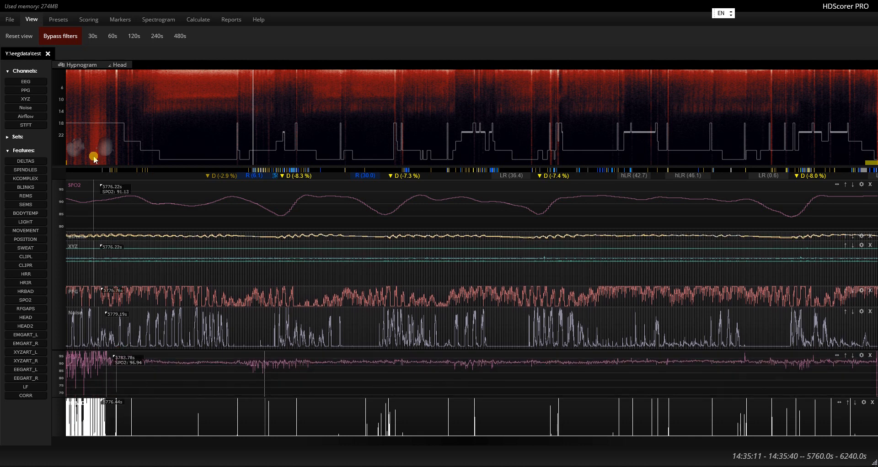
# View the 480–960 s segment, return to 5760–6240 s, and highlight two stretches of the full-night SPO2 trace.
pyautogui.click(82, 98)
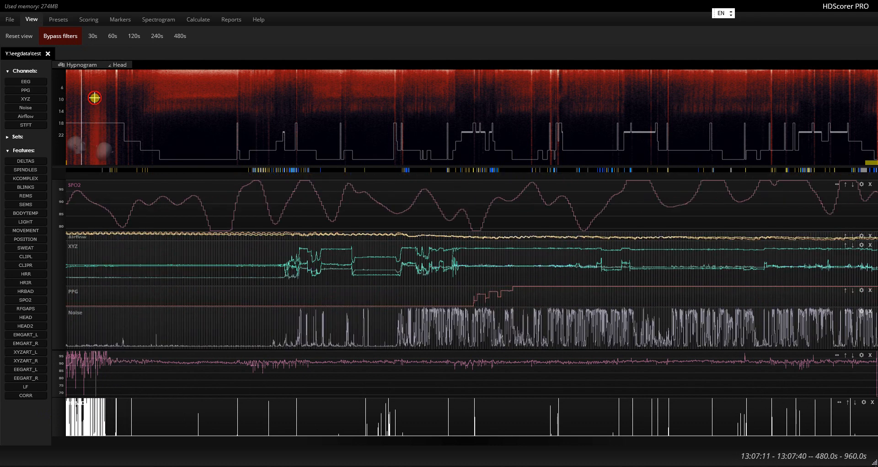
pyautogui.moveTo(94, 97)
pyautogui.mouseDown()
pyautogui.moveTo(274, 98)
pyautogui.moveTo(255, 98)
pyautogui.mouseUp()
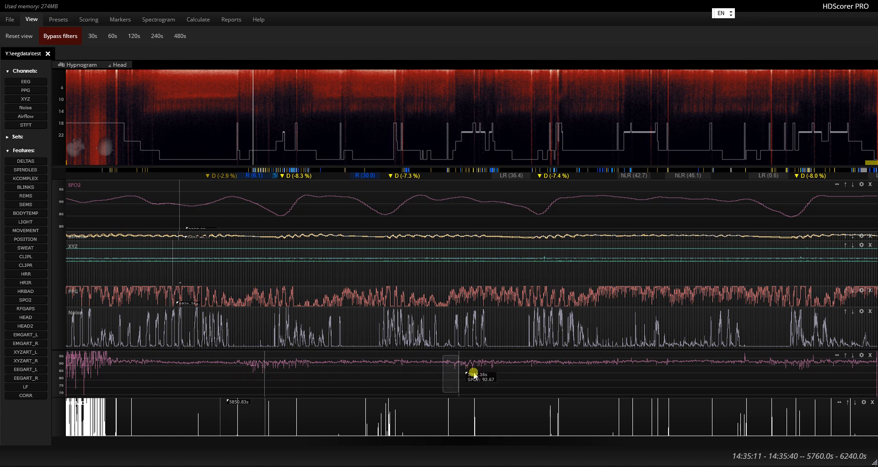
pyautogui.moveTo(473, 376); pyautogui.dragTo(497, 370)
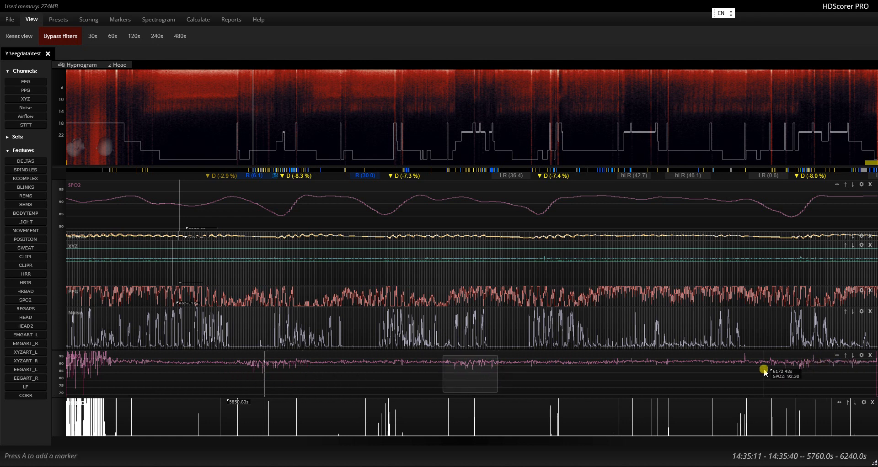
pyautogui.moveTo(764, 371); pyautogui.dragTo(818, 370)
# Remove the PPG trace and the bottom feature trace, and enlarge the Airflow trace.
pyautogui.moveTo(554, 346)
pyautogui.mouseDown()
pyautogui.moveTo(554, 354)
pyautogui.moveTo(551, 345)
pyautogui.mouseUp()
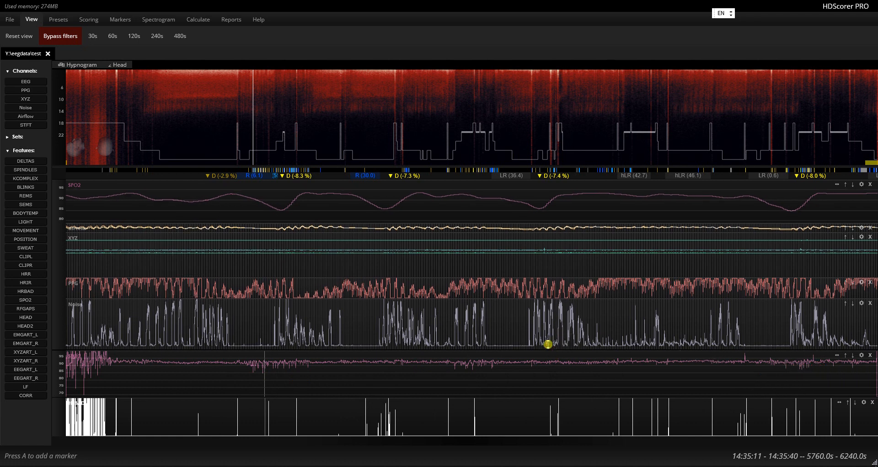
pyautogui.click(873, 288)
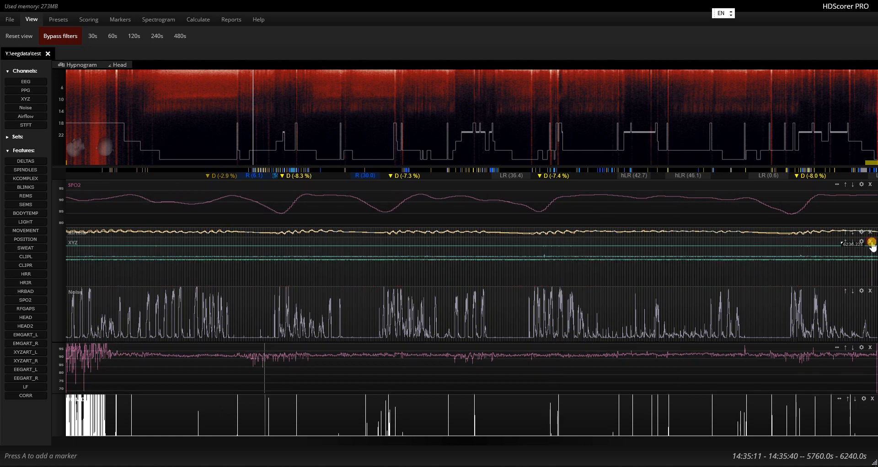
pyautogui.click(872, 399)
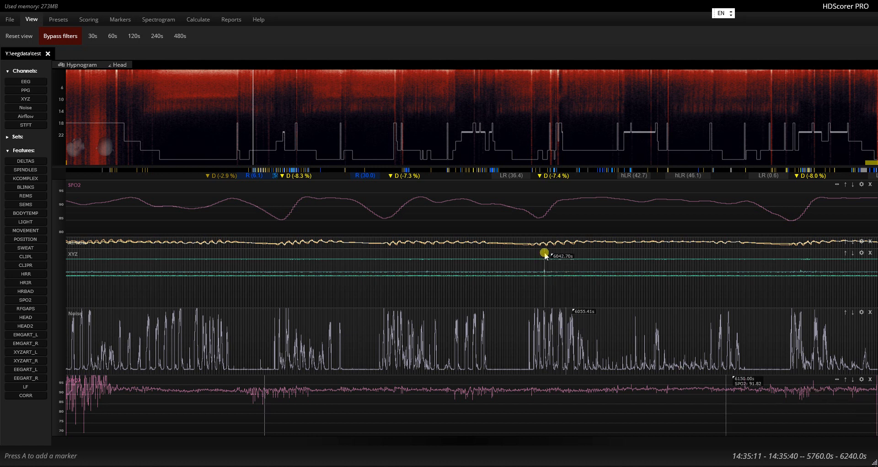
pyautogui.moveTo(545, 249); pyautogui.dragTo(544, 271)
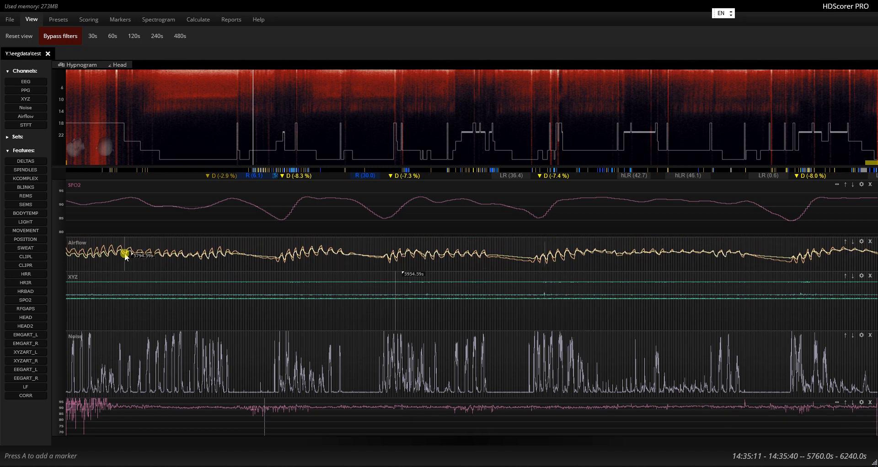
# Replace the hypnogram overlay with the head position, and visit the segments starting at 23040 s and 21600 s.
pyautogui.click(85, 65)
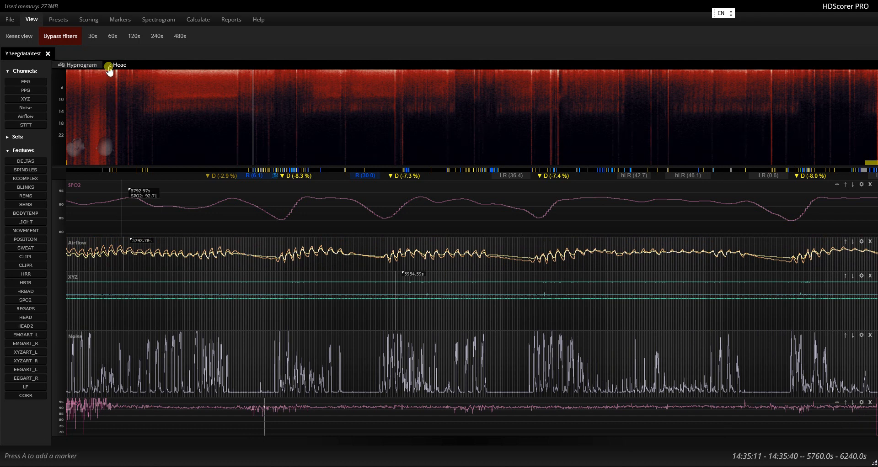
pyautogui.click(109, 64)
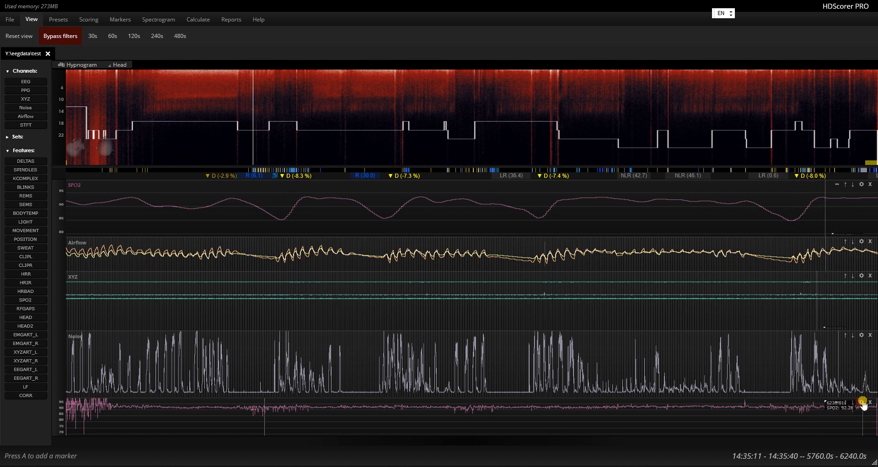
pyautogui.click(823, 132)
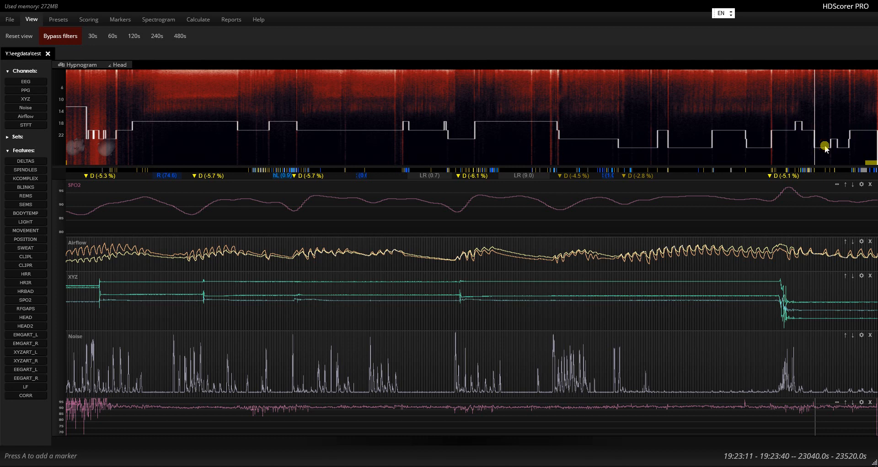
pyautogui.click(782, 128)
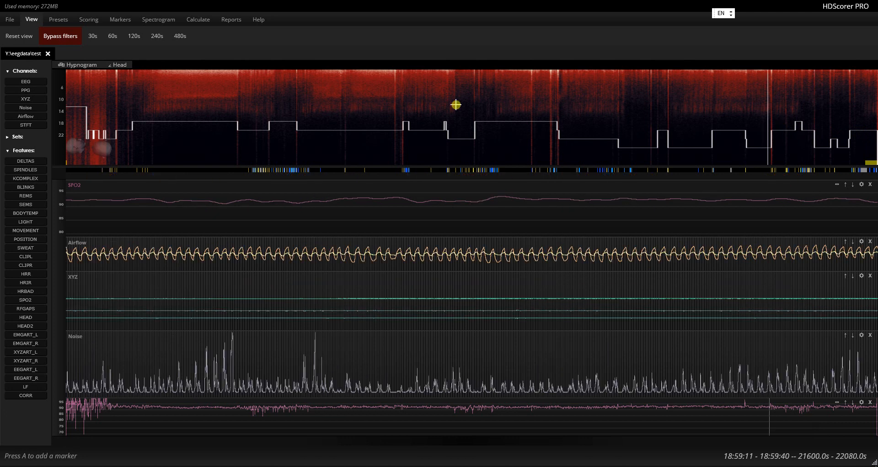
# Set the time window to 30 s and visit epochs 746, 776 and 830 along the head position overlay.
pyautogui.click(92, 36)
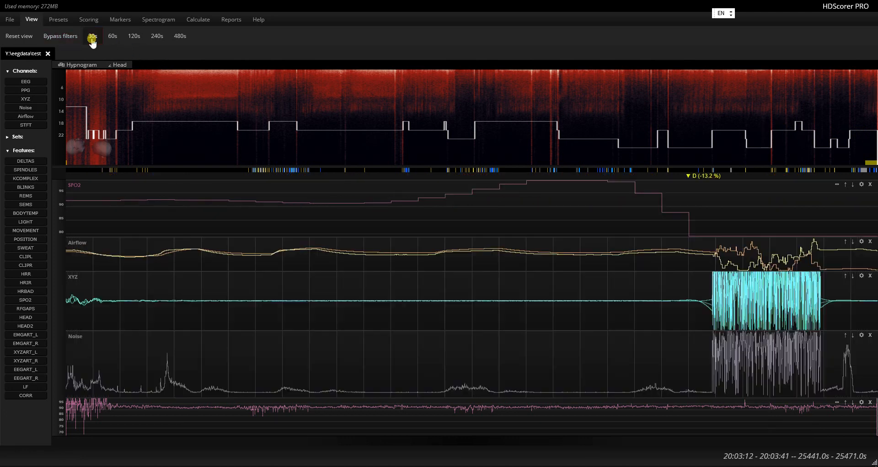
pyautogui.click(780, 137)
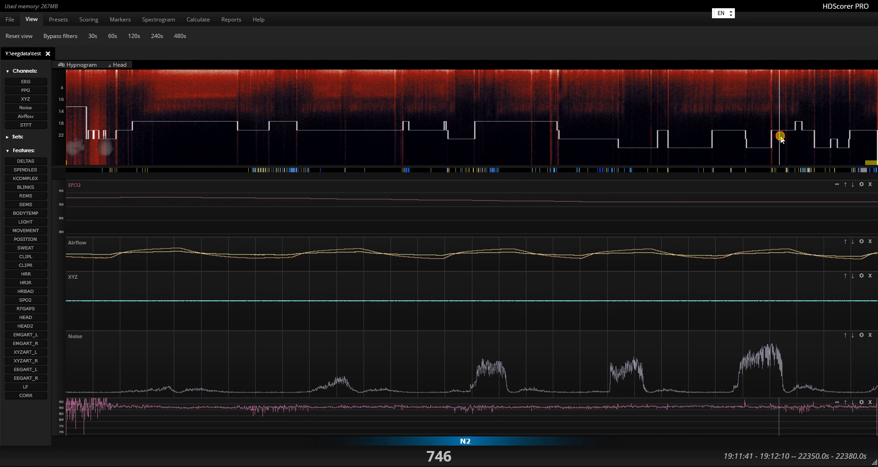
pyautogui.moveTo(782, 139); pyautogui.dragTo(806, 139)
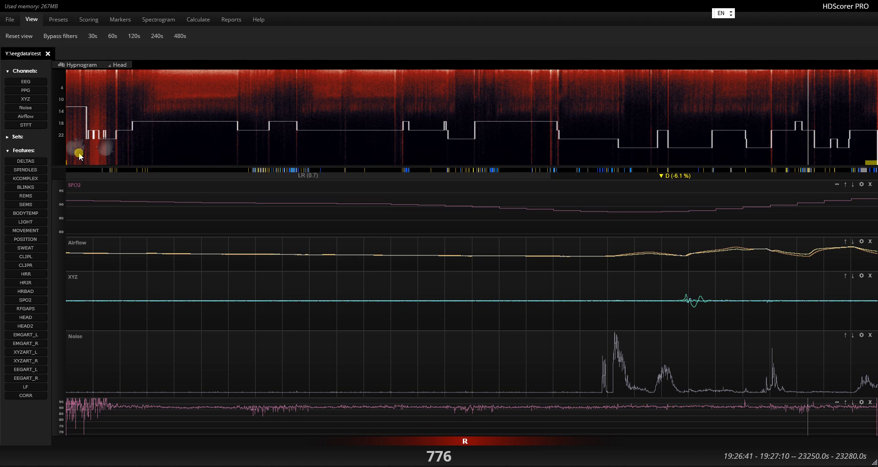
pyautogui.click(860, 134)
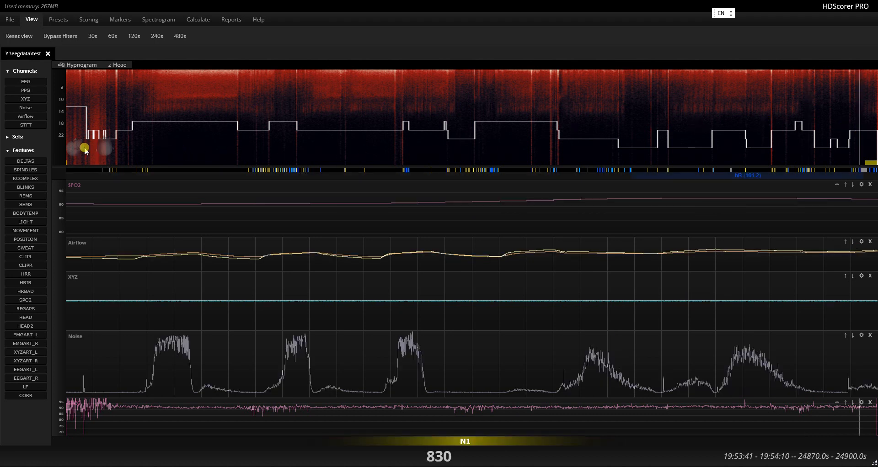
# Set the time window to 480 s, showing the 5280–5760 s segment, and replace the head position overlay with the hypnogram.
pyautogui.click(825, 132)
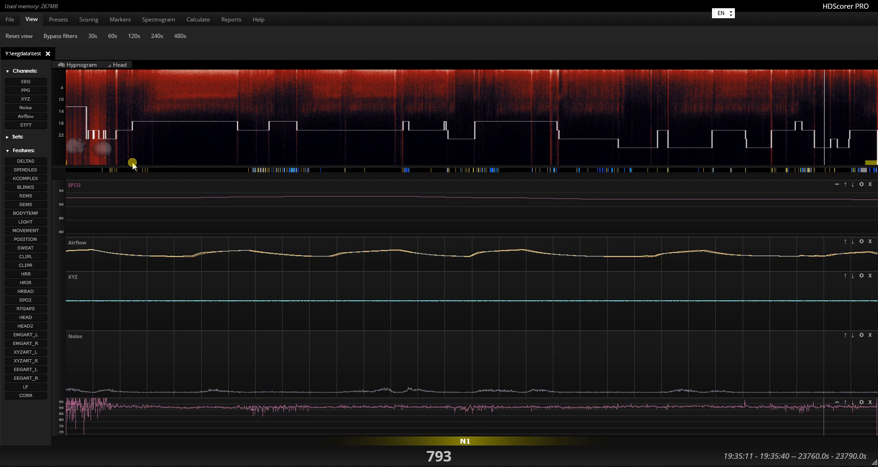
pyautogui.click(180, 36)
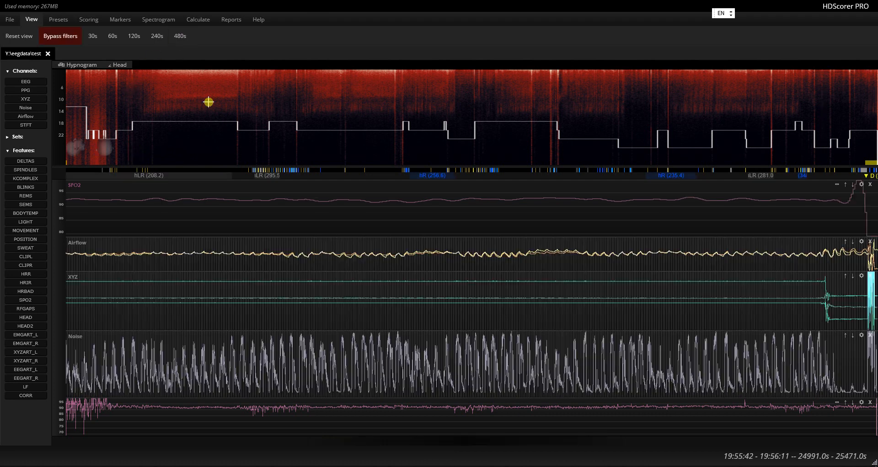
pyautogui.click(234, 139)
pyautogui.click(88, 64)
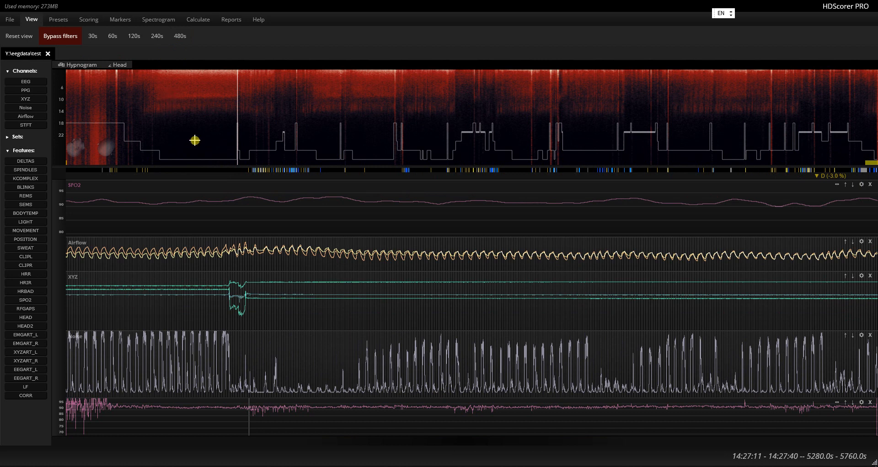
# Open the marker list, make it taller, and jump from it to the segment whose markers start at epoch 561.
pyautogui.click(122, 19)
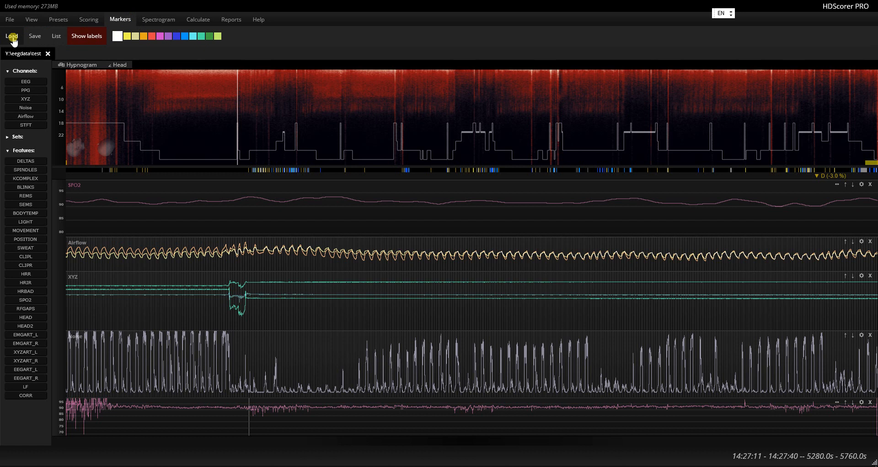
pyautogui.click(57, 36)
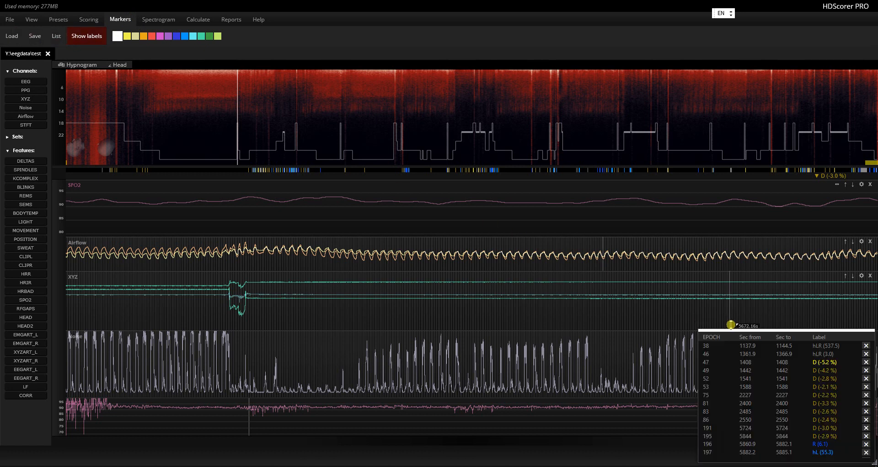
pyautogui.moveTo(730, 325)
pyautogui.mouseDown()
pyautogui.moveTo(740, 225)
pyautogui.moveTo(738, 289)
pyautogui.mouseUp()
pyautogui.scroll(-10, 773, 394)
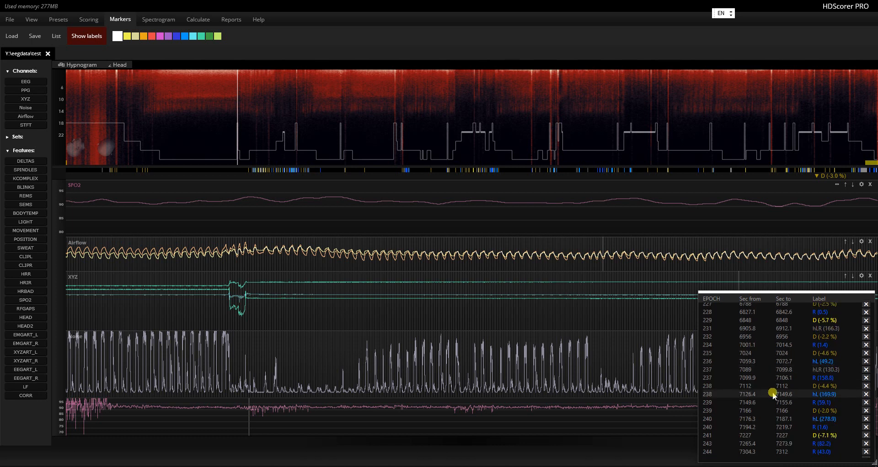
pyautogui.scroll(-10, 773, 394)
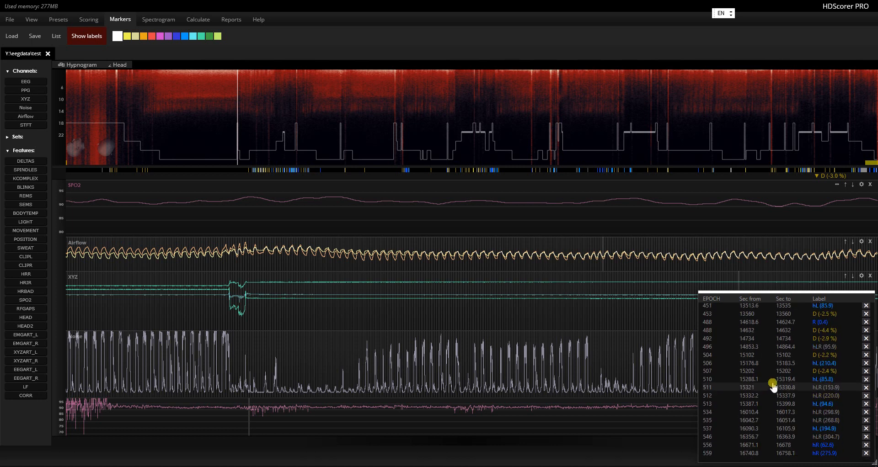
pyautogui.scroll(-5, 772, 387)
pyautogui.scroll(-2, 775, 381)
pyautogui.click(775, 372)
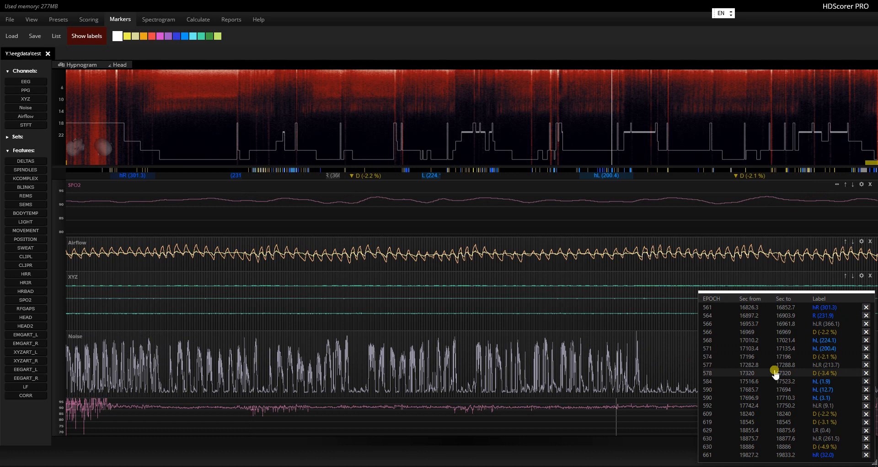
# Jump from the marker list to the D (-6.8 %) desaturation marker at epoch 711.
pyautogui.scroll(-8, 772, 370)
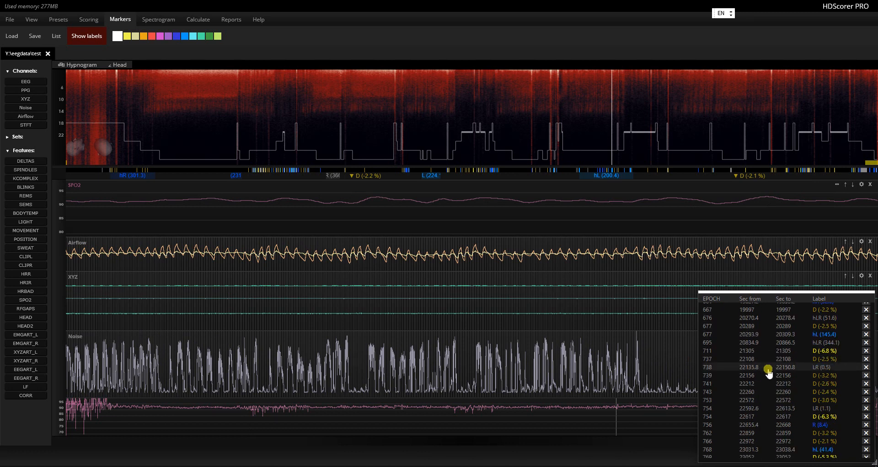
pyautogui.scroll(3, 770, 365)
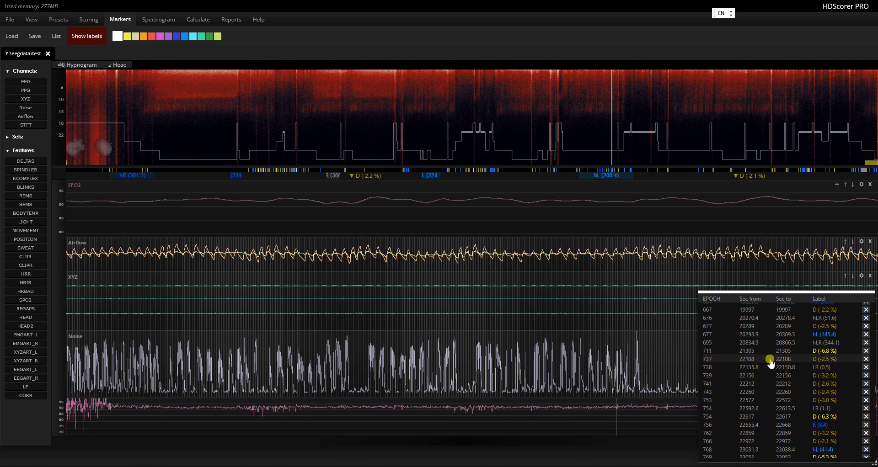
pyautogui.click(766, 351)
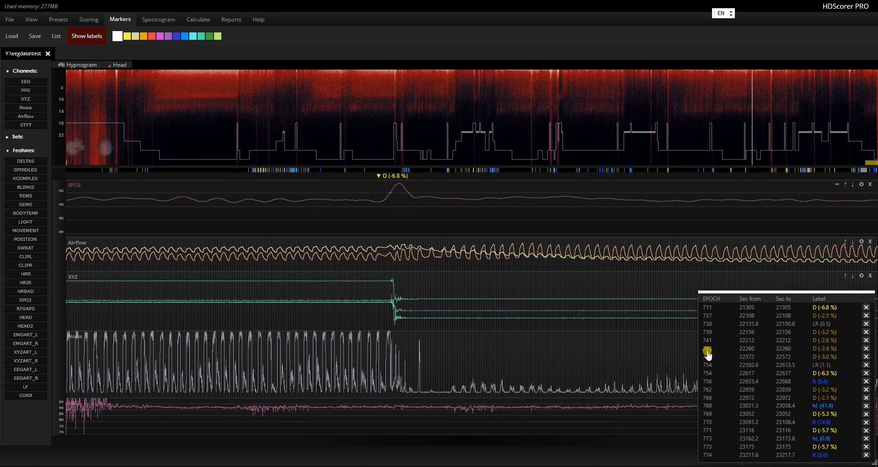
# Return to the 5280–5760 s segment and close the marker list.
pyautogui.click(243, 114)
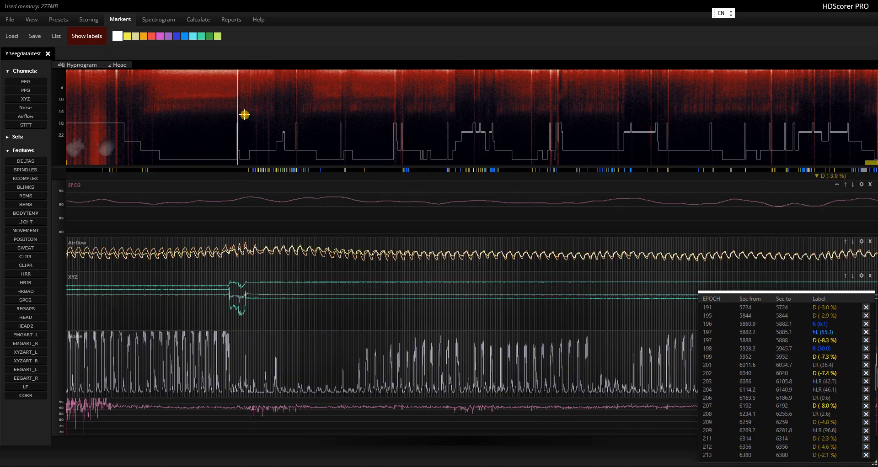
pyautogui.click(229, 114)
pyautogui.click(239, 114)
pyautogui.click(57, 36)
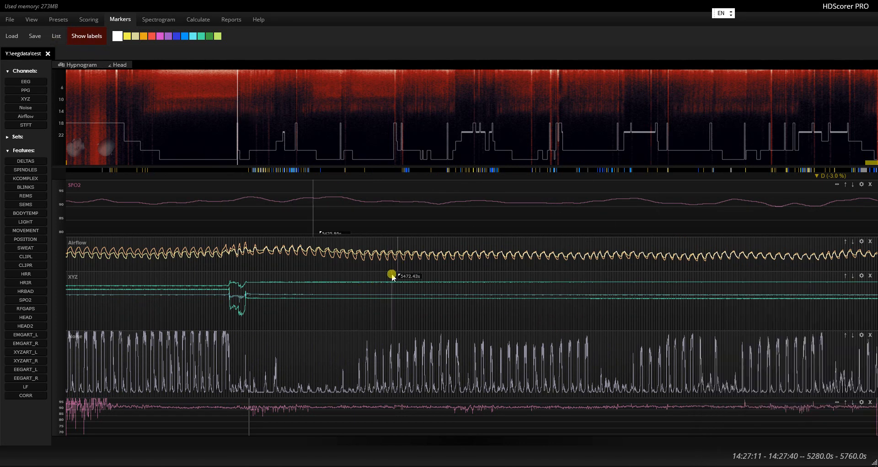
# Advance to the 5760–6240 s segment and highlight the SPO2 drop and the airflow pause before the D (-8.3 %) marker.
pyautogui.press('Right')
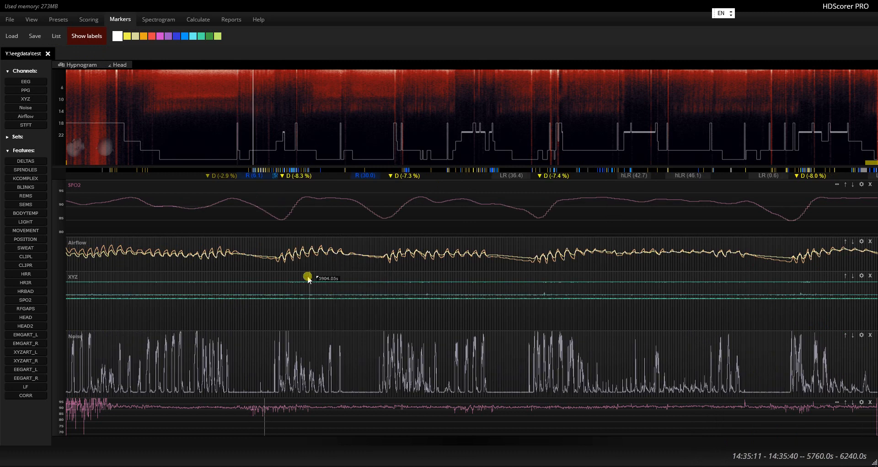
pyautogui.click(239, 252)
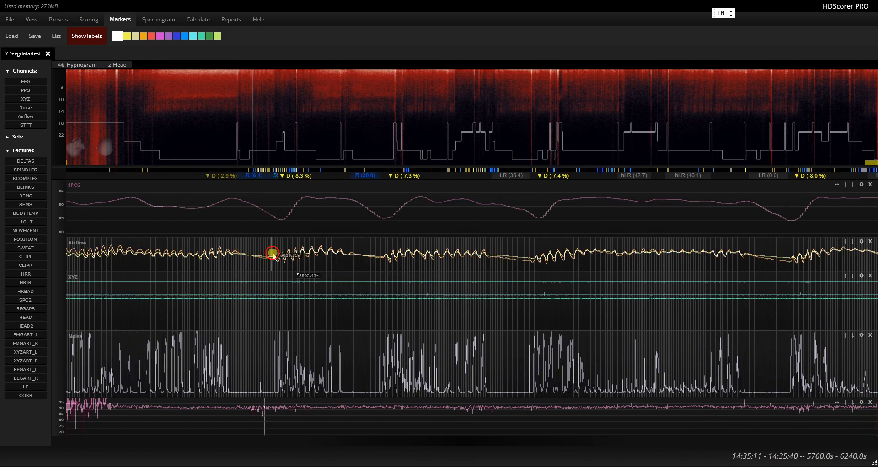
pyautogui.click(259, 251)
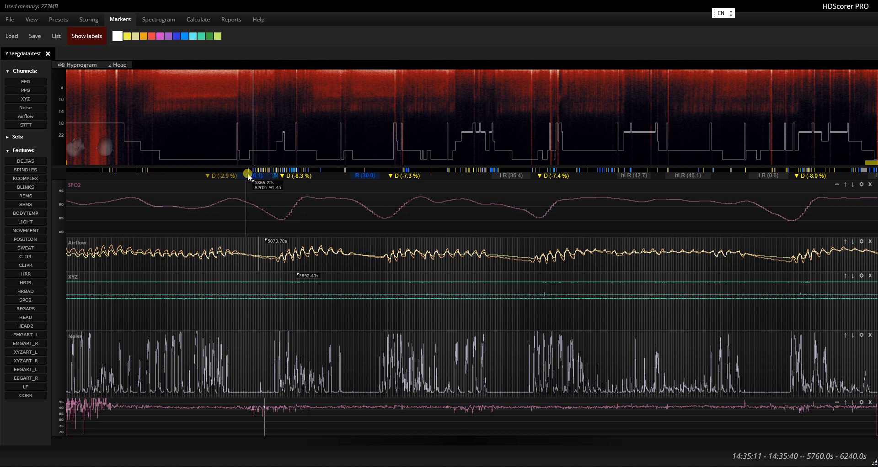
pyautogui.click(284, 253)
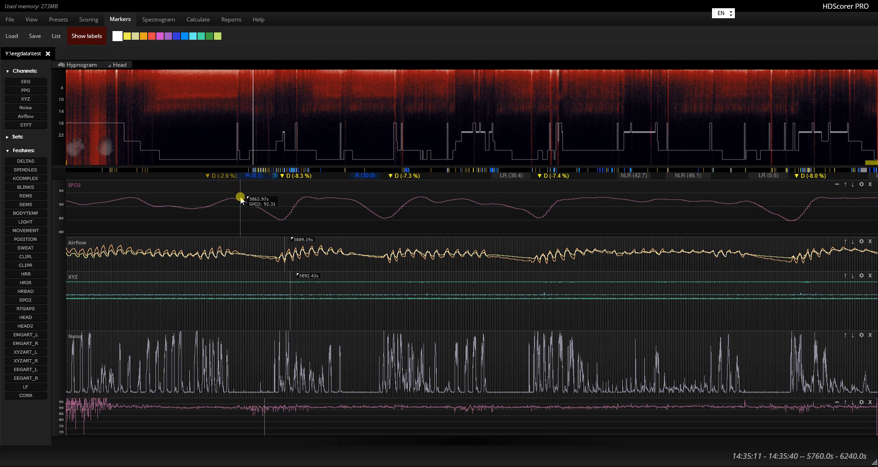
pyautogui.moveTo(240, 200); pyautogui.dragTo(275, 200)
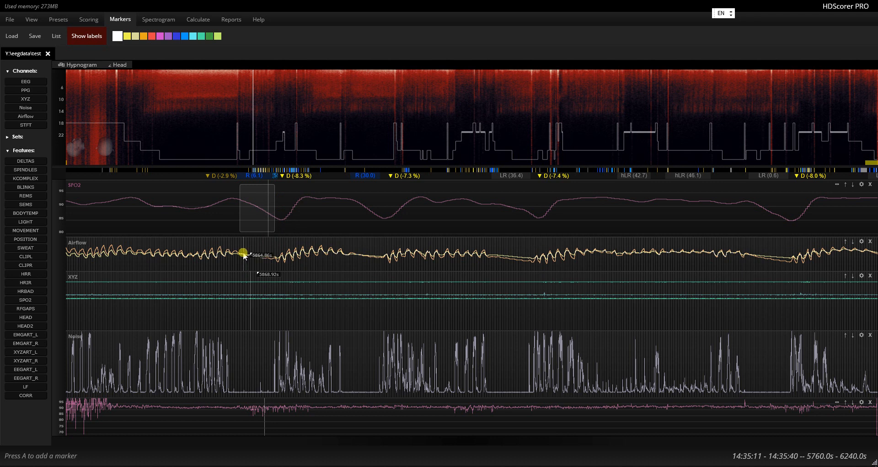
pyautogui.moveTo(242, 253); pyautogui.dragTo(276, 255)
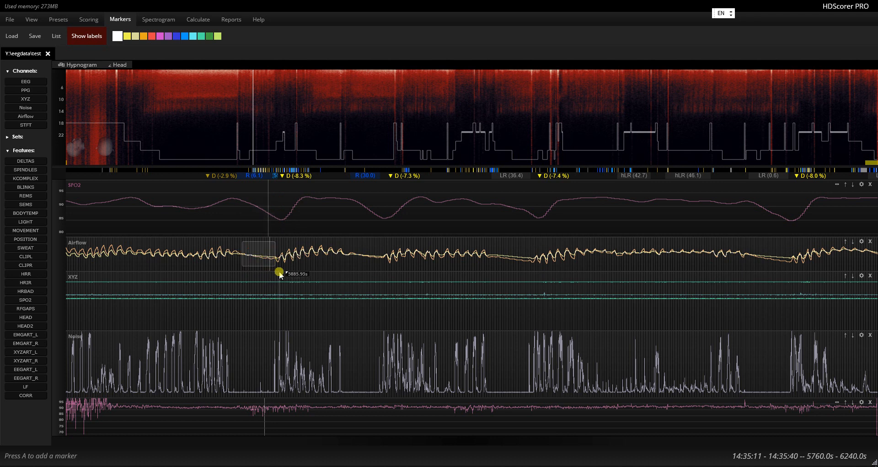
# Enlarge the Airflow trace's height and highlight the airflow pauses before the D (-7.3 %) and D (-7.4 %) markers.
pyautogui.moveTo(280, 273); pyautogui.dragTo(280, 304)
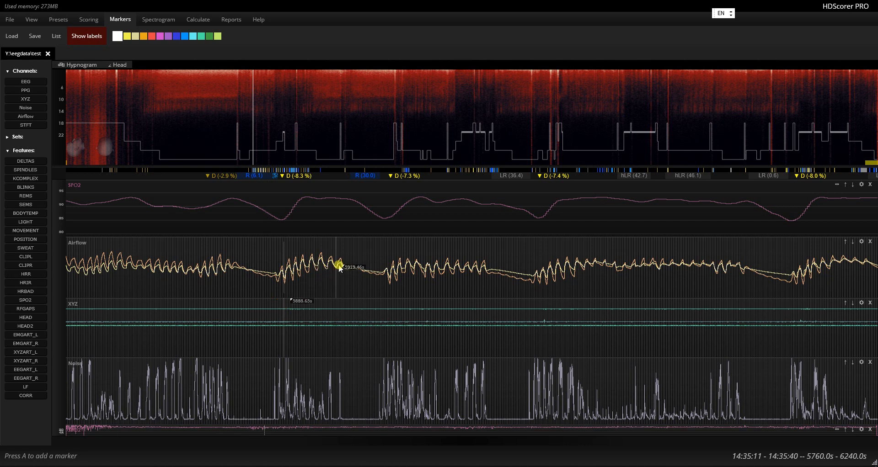
pyautogui.moveTo(377, 269); pyautogui.dragTo(353, 273)
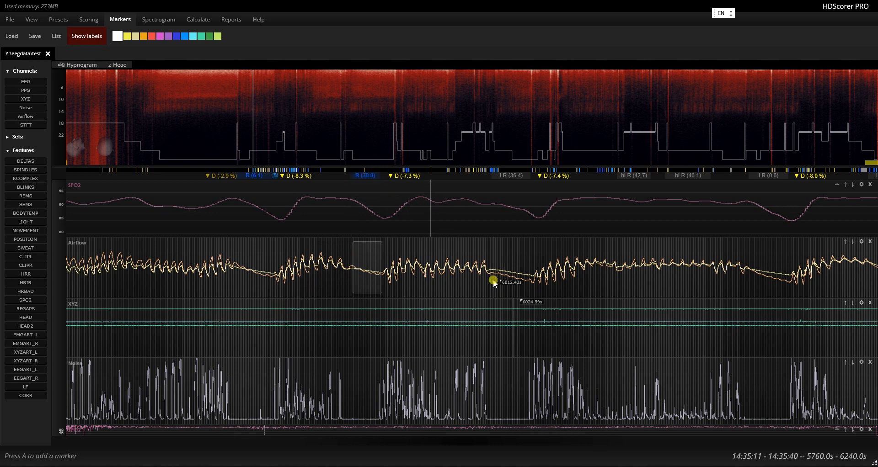
pyautogui.moveTo(494, 280); pyautogui.dragTo(533, 280)
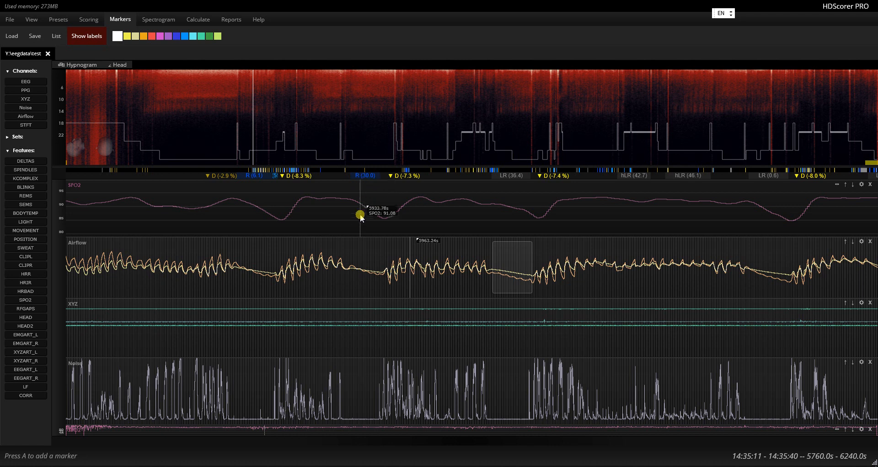
# Slightly increase the Airflow trace's amplitude and highlight again the pauses preceding the D (-7.3 %) and D (-7.4 %) markers.
pyautogui.scroll(2, 389, 279)
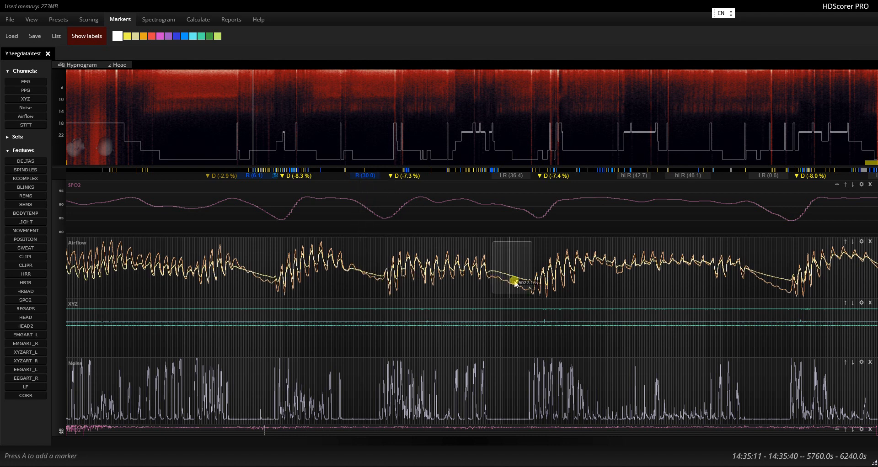
pyautogui.scroll(-2, 367, 270)
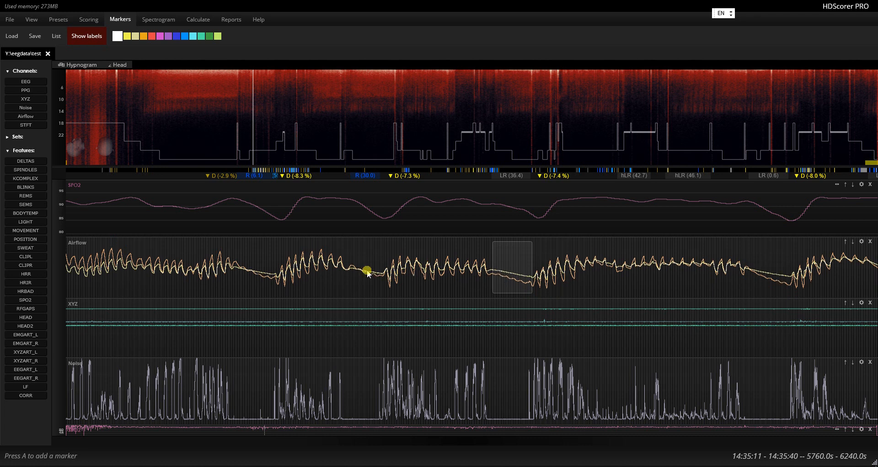
pyautogui.scroll(1, 512, 274)
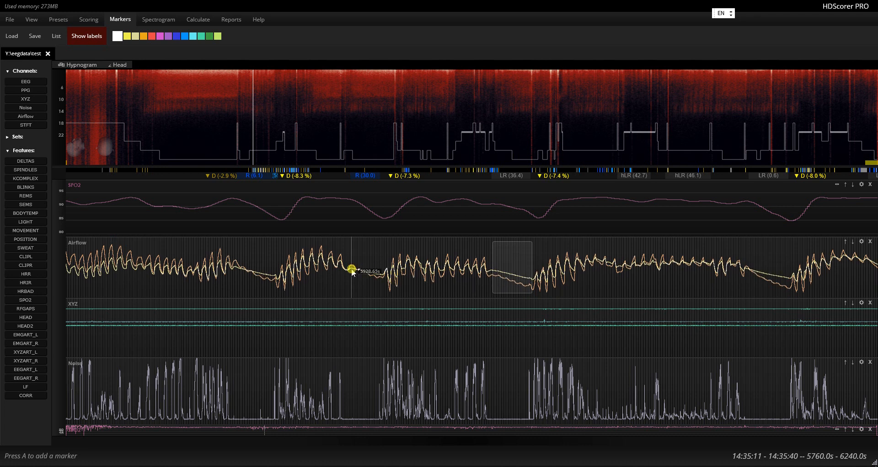
pyautogui.moveTo(351, 270); pyautogui.dragTo(382, 269)
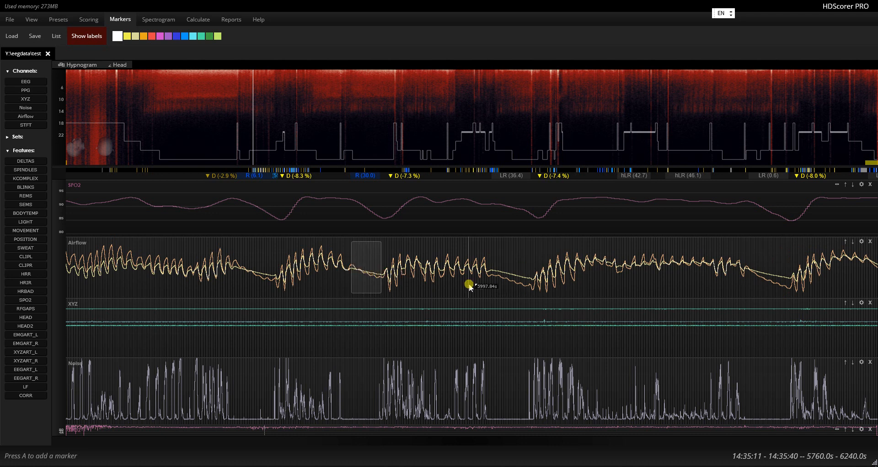
pyautogui.moveTo(491, 284)
pyautogui.mouseDown()
pyautogui.moveTo(530, 286)
pyautogui.moveTo(535, 275)
pyautogui.mouseUp()
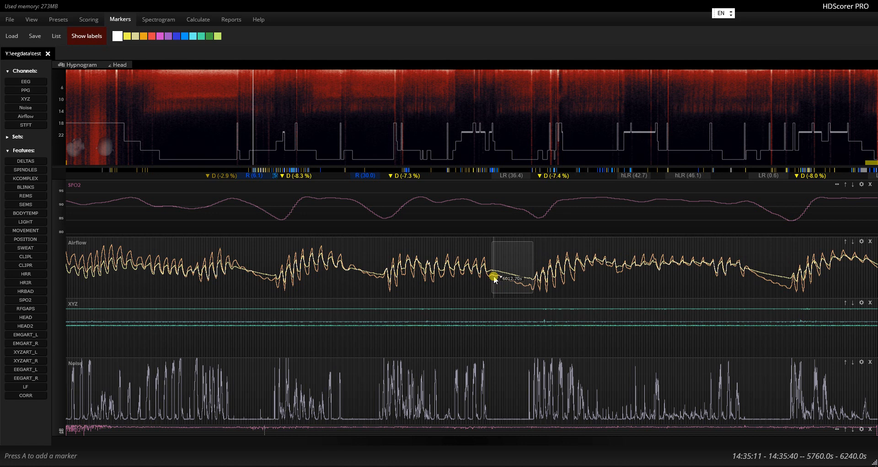
pyautogui.click(526, 288)
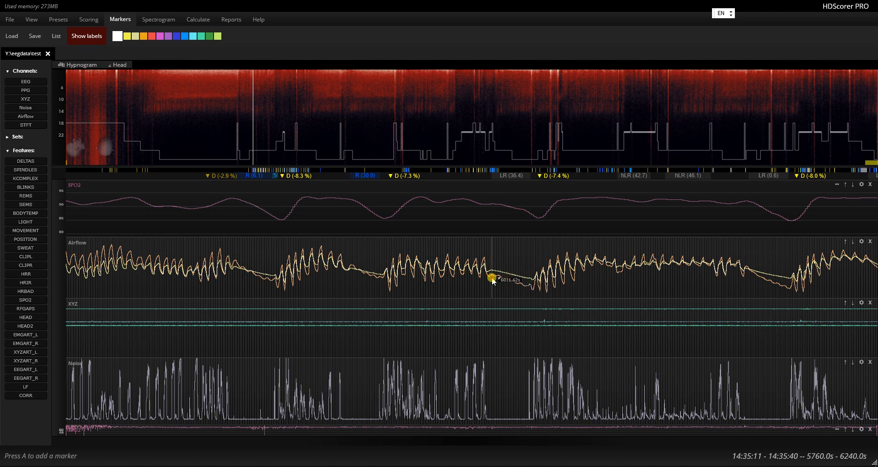
pyautogui.moveTo(491, 279); pyautogui.dragTo(531, 283)
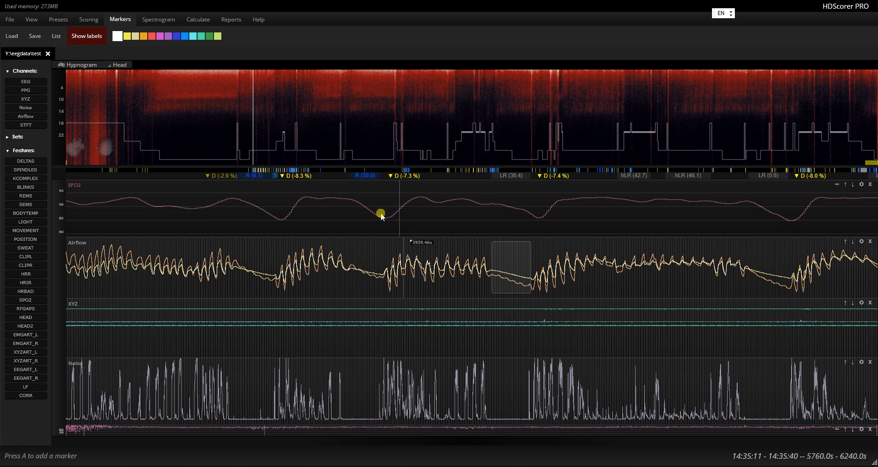
# Visit the 11520–12000 s segment and highlight the shallow airflow stretch just before the D (-2.5 %) marker.
pyautogui.click(363, 124)
pyautogui.click(440, 122)
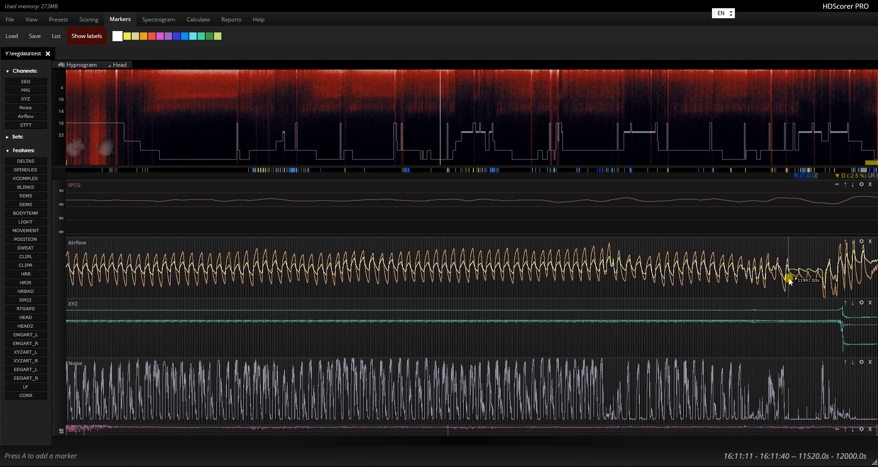
pyautogui.moveTo(788, 277); pyautogui.dragTo(823, 280)
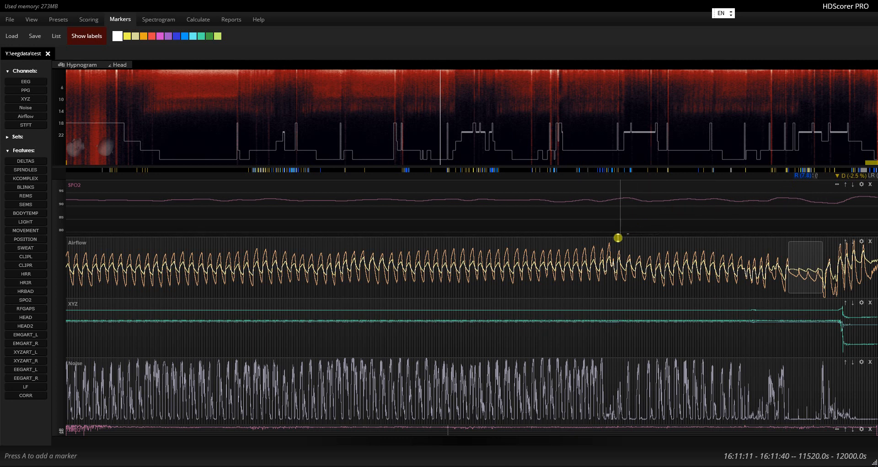
# Return to the 5760–6240 s segment and highlight the airflow pauses before the D (-8.3 %), D (-7.3 %) and D (-7.4 %) markers.
pyautogui.click(242, 104)
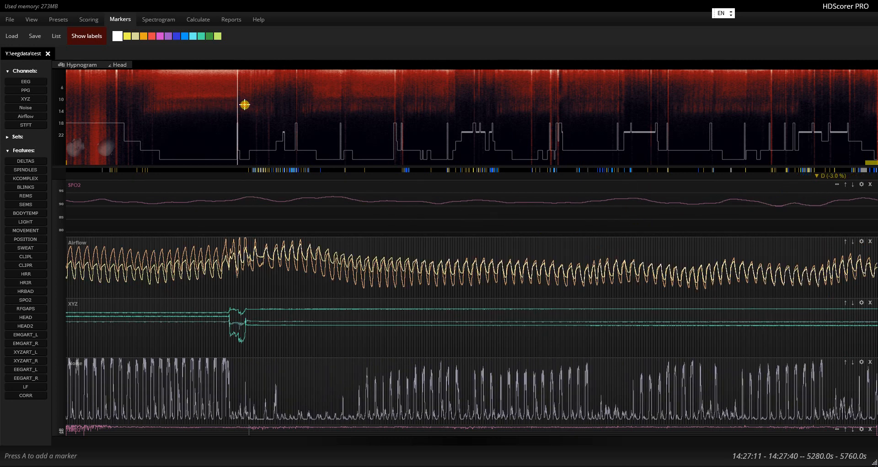
pyautogui.click(255, 104)
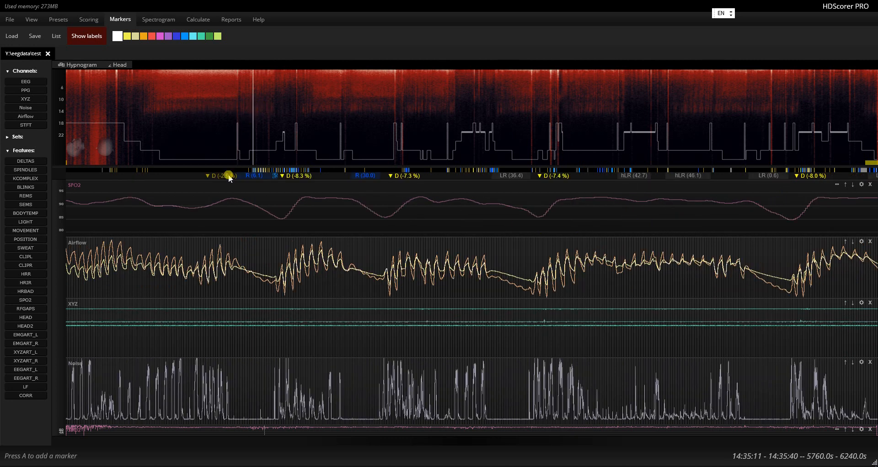
pyautogui.moveTo(242, 276); pyautogui.dragTo(272, 271)
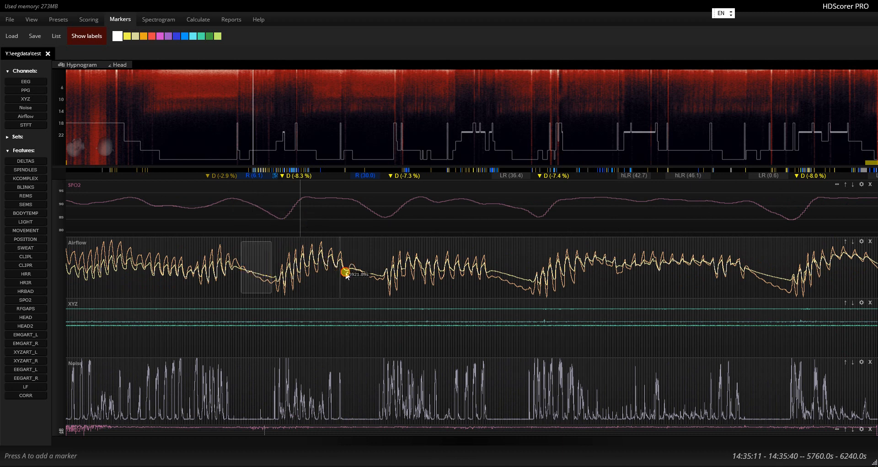
pyautogui.moveTo(341, 274); pyautogui.dragTo(379, 277)
pyautogui.moveTo(488, 274); pyautogui.dragTo(536, 290)
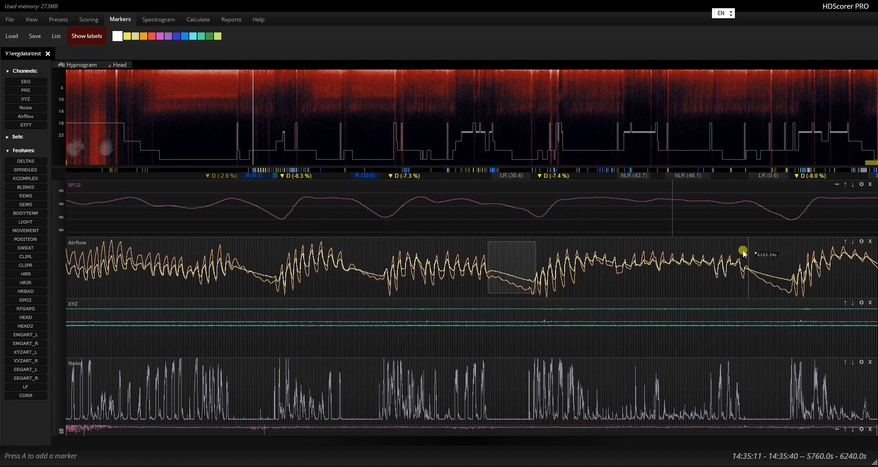
# Highlight the airflow pause before the D (-8.0 %) marker and the breathing stretch after the D (-7.4 %) marker.
pyautogui.moveTo(741, 249); pyautogui.dragTo(823, 271)
pyautogui.click(769, 265)
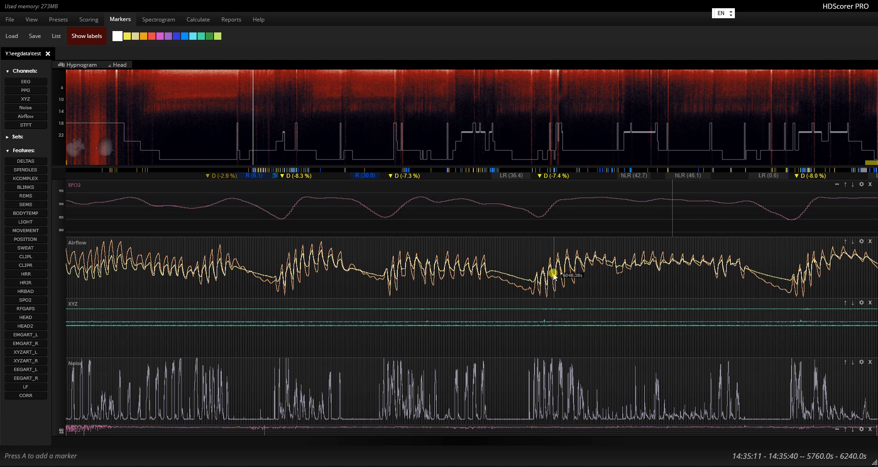
pyautogui.moveTo(533, 274); pyautogui.dragTo(708, 272)
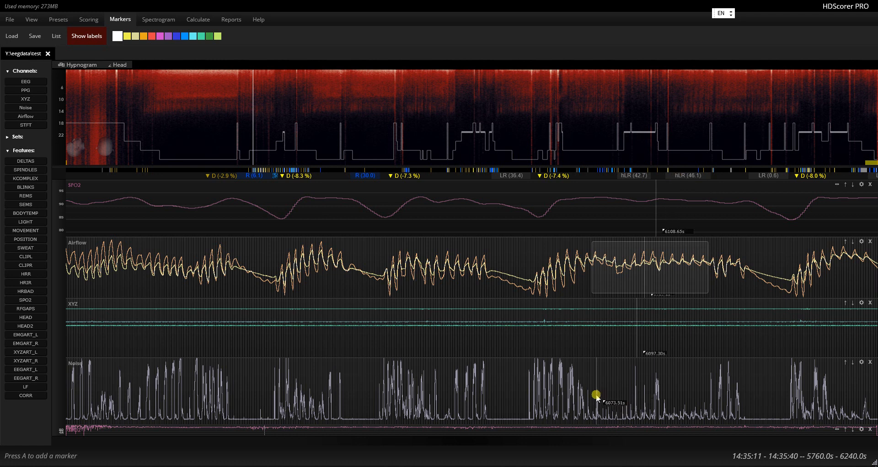
# Highlight the low-amplitude stretch after the D (-7.4 %) marker on the Noise trace.
pyautogui.click(622, 395)
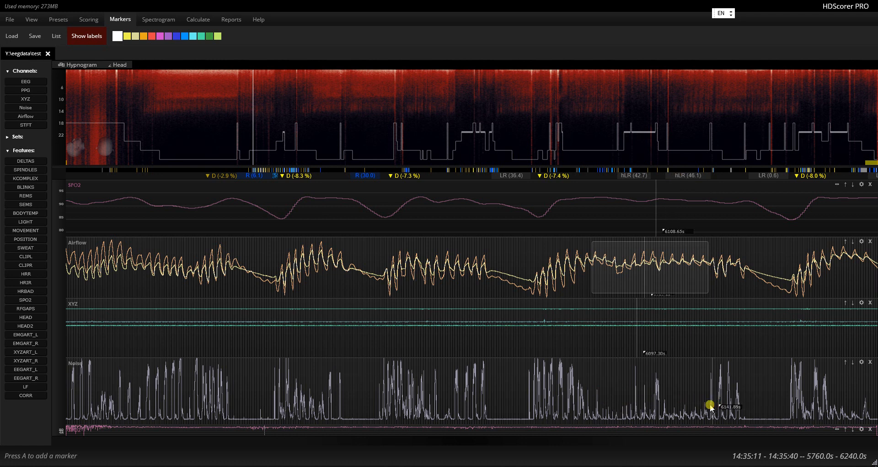
pyautogui.moveTo(644, 402); pyautogui.dragTo(590, 401)
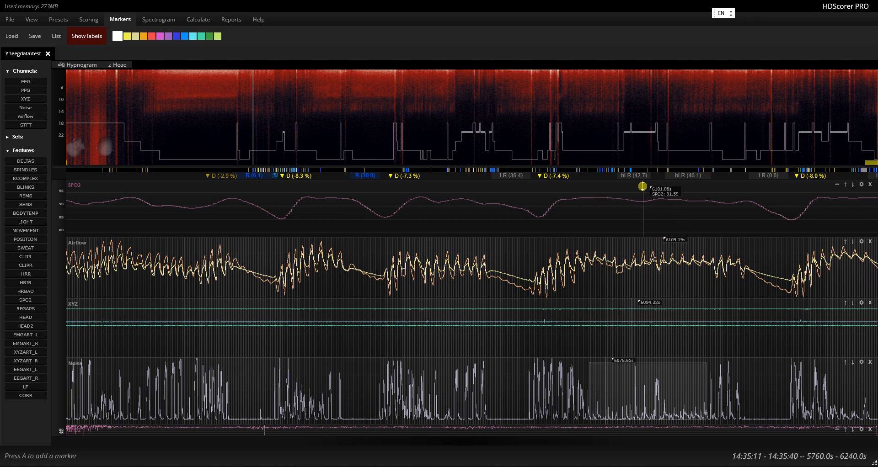
pyautogui.moveTo(591, 384); pyautogui.dragTo(706, 392)
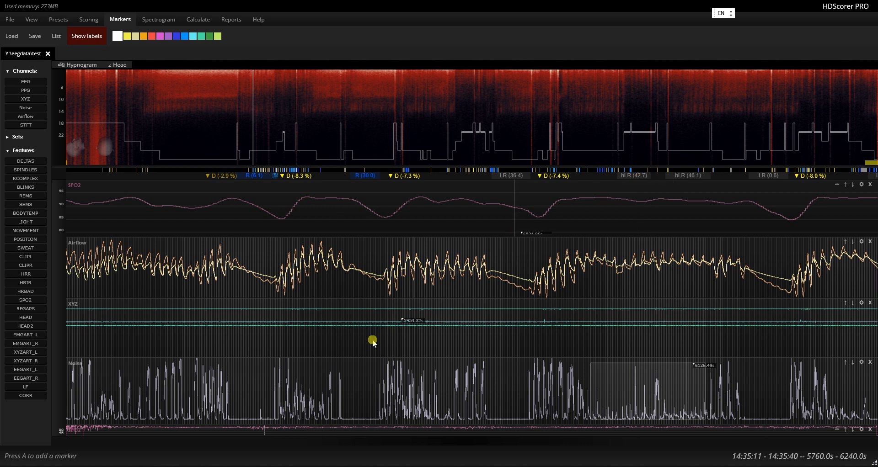
# Compare the silent Noise gap before the D (-8.3 %) marker with the Airflow stretches before and after the D (-7.4 %) marker.
pyautogui.moveTo(232, 392); pyautogui.dragTo(260, 417)
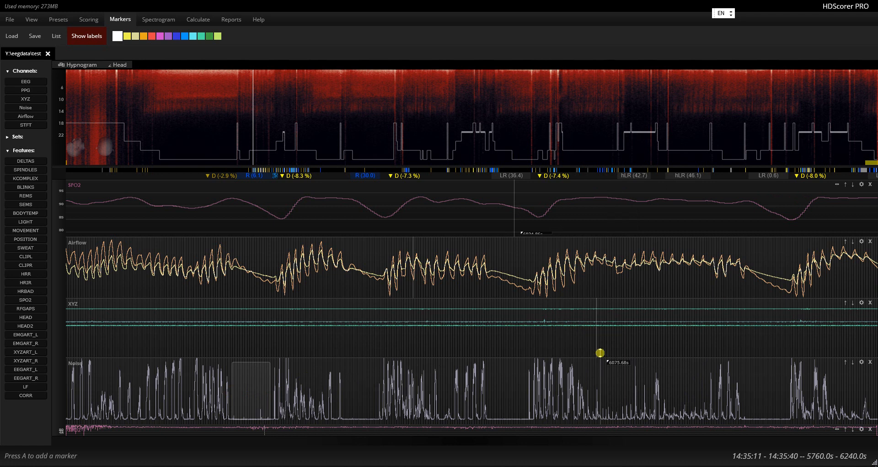
pyautogui.moveTo(598, 261); pyautogui.dragTo(715, 289)
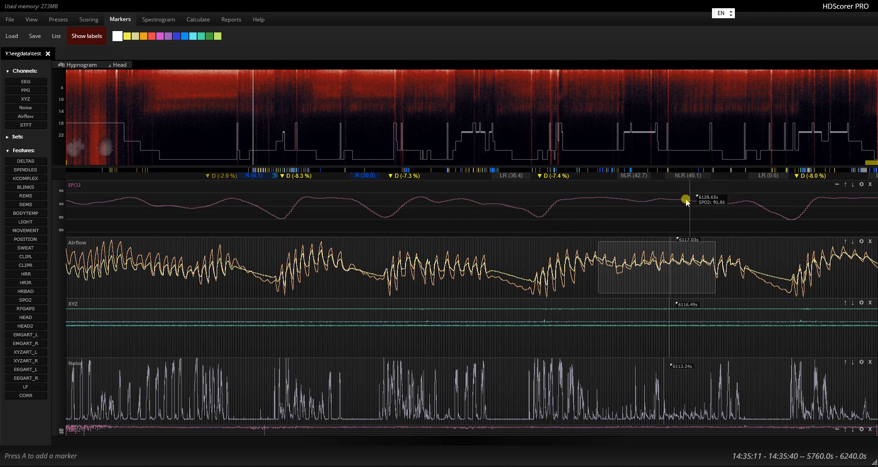
pyautogui.moveTo(489, 258); pyautogui.dragTo(530, 270)
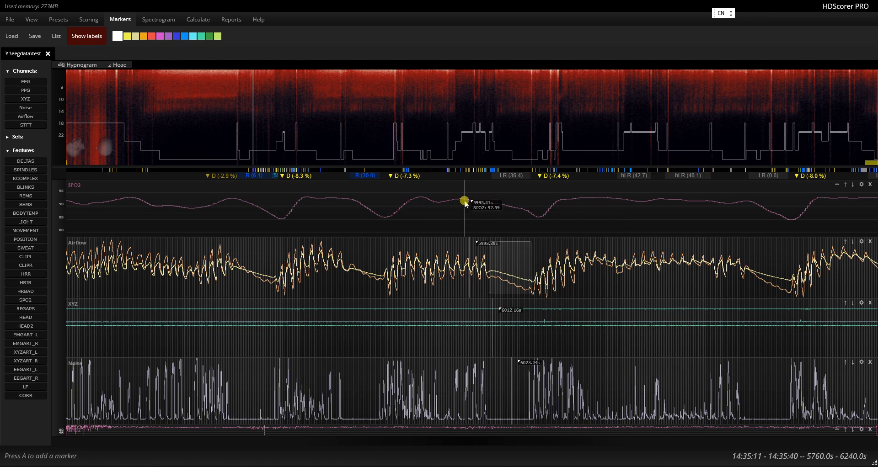
# Advance to the 6240–6720 s segment and highlight the Airflow breaths just before the D (-4.6 %) marker.
pyautogui.press('Right')
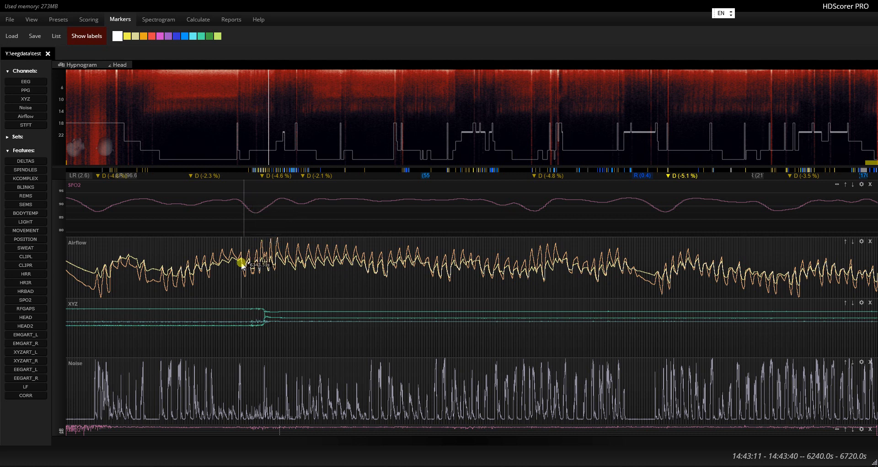
pyautogui.moveTo(241, 256); pyautogui.dragTo(203, 279)
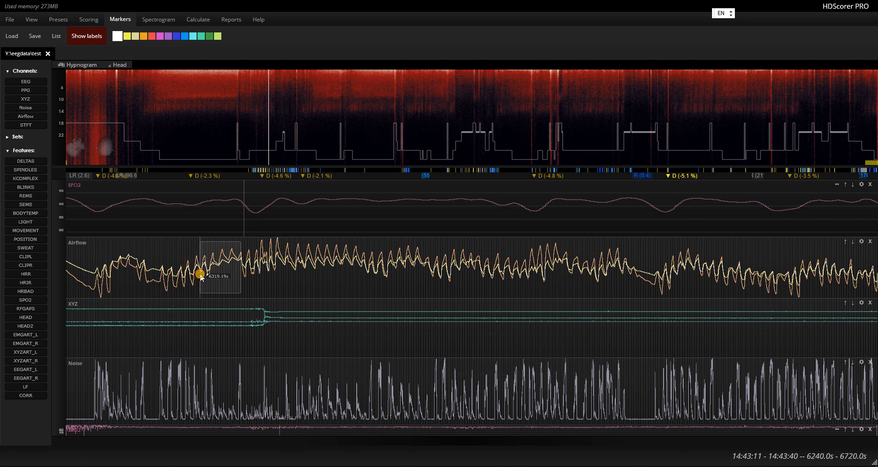
pyautogui.moveTo(201, 277); pyautogui.dragTo(203, 275)
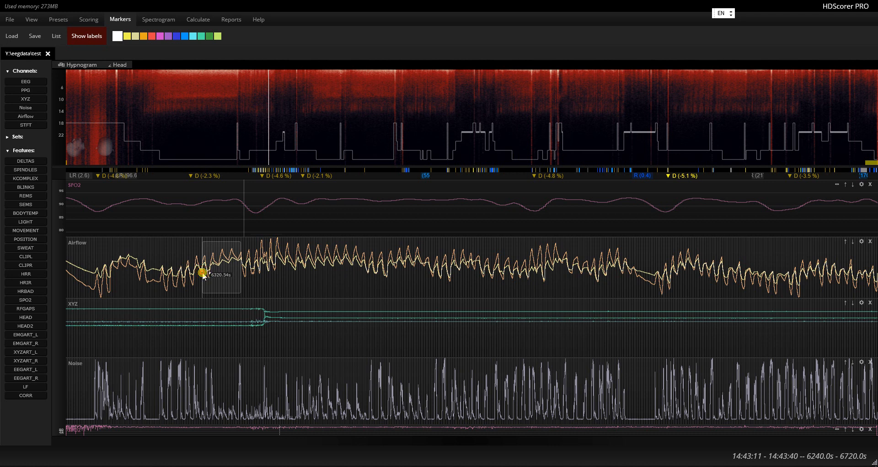
pyautogui.moveTo(204, 274); pyautogui.dragTo(235, 272)
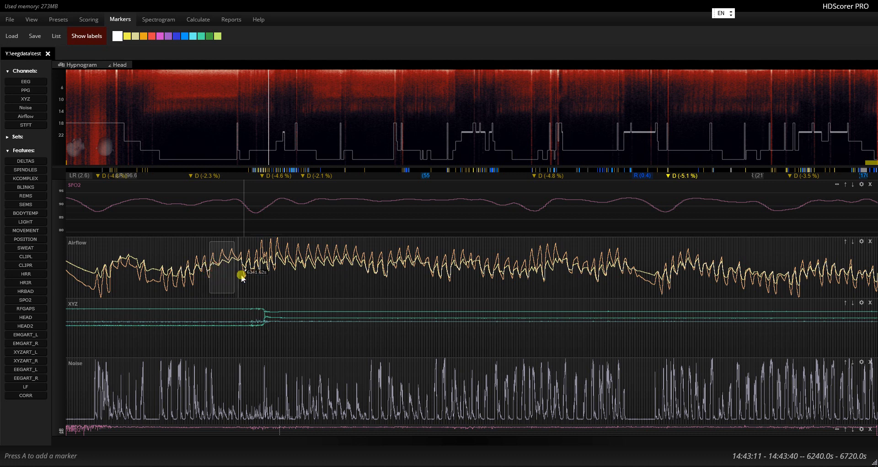
pyautogui.click(246, 268)
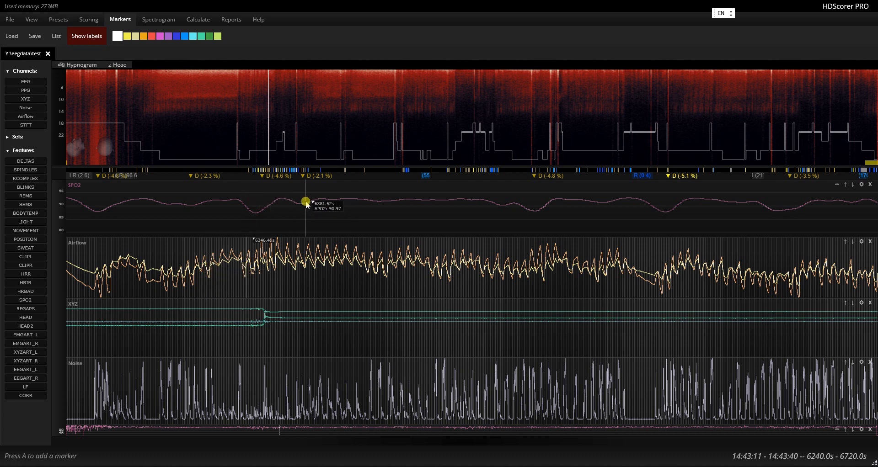
# Highlight the SPO2 dips at the D (-4.6 %) and D (-2.1 %) markers.
pyautogui.moveTo(249, 213); pyautogui.dragTo(262, 211)
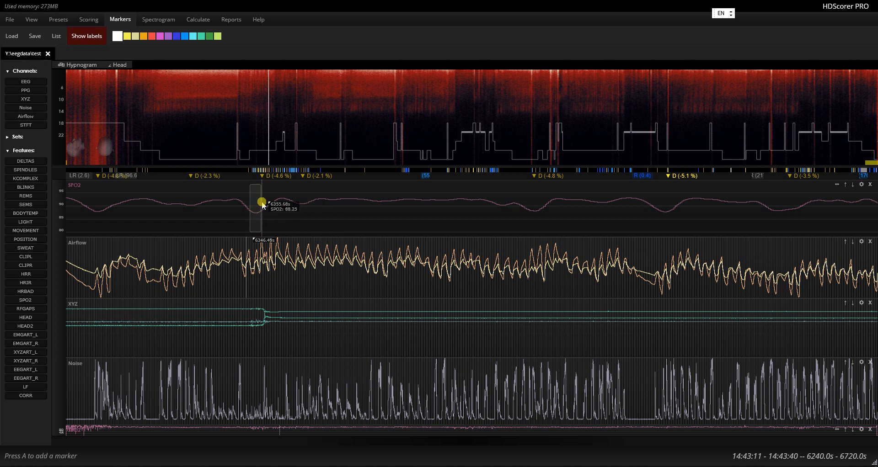
pyautogui.click(262, 205)
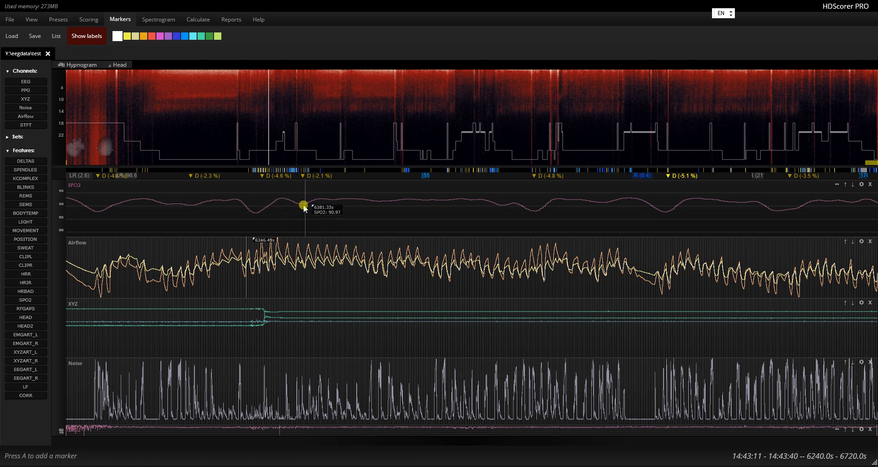
pyautogui.moveTo(299, 208); pyautogui.dragTo(307, 209)
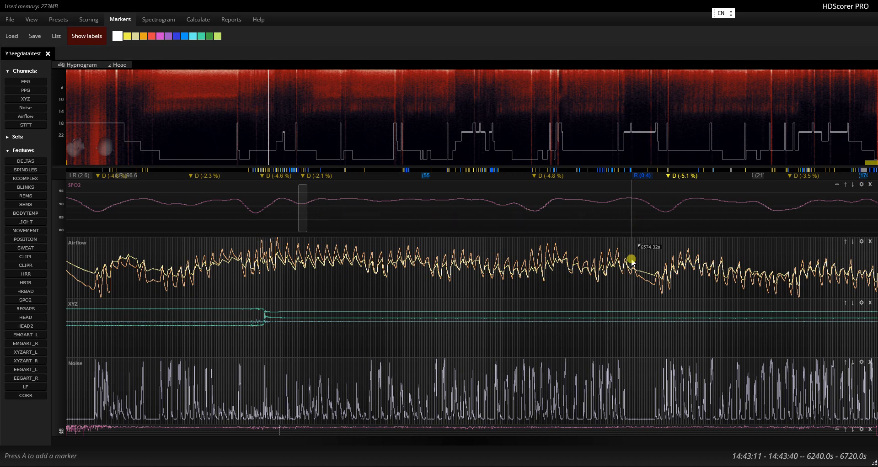
# Highlight the event before the D (-5.1 %) marker on the Airflow, SPO2 and Noise traces.
pyautogui.moveTo(635, 272); pyautogui.dragTo(658, 277)
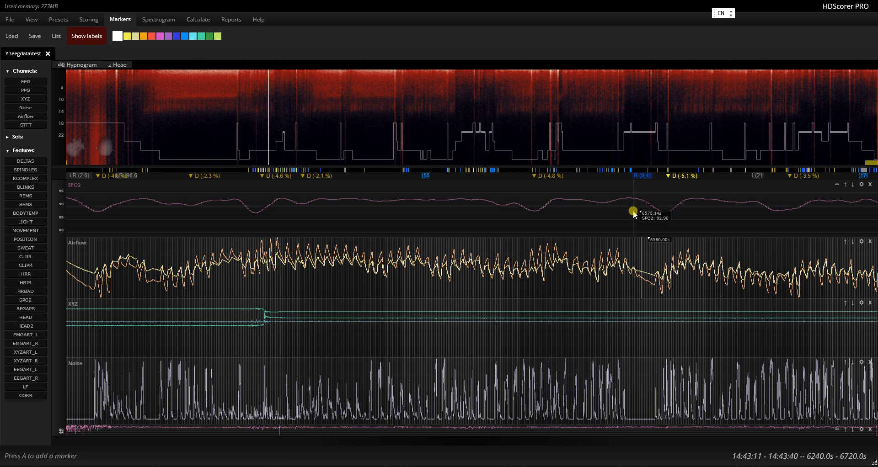
pyautogui.moveTo(634, 212); pyautogui.dragTo(660, 211)
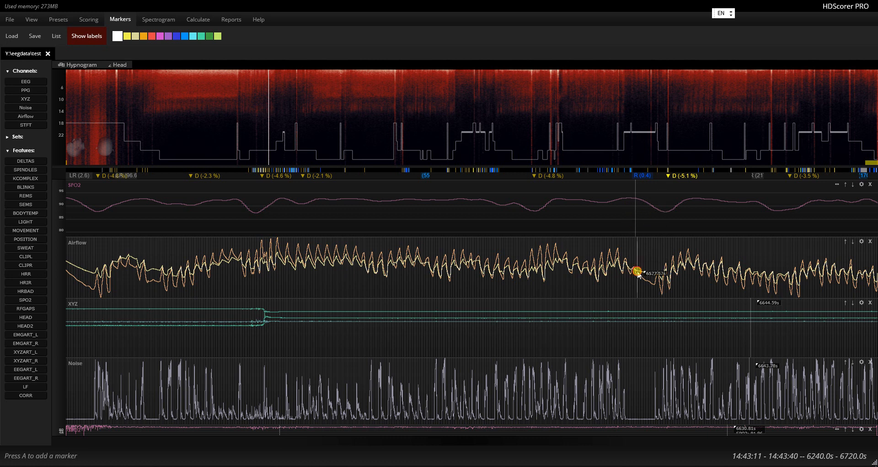
pyautogui.moveTo(638, 273); pyautogui.dragTo(655, 273)
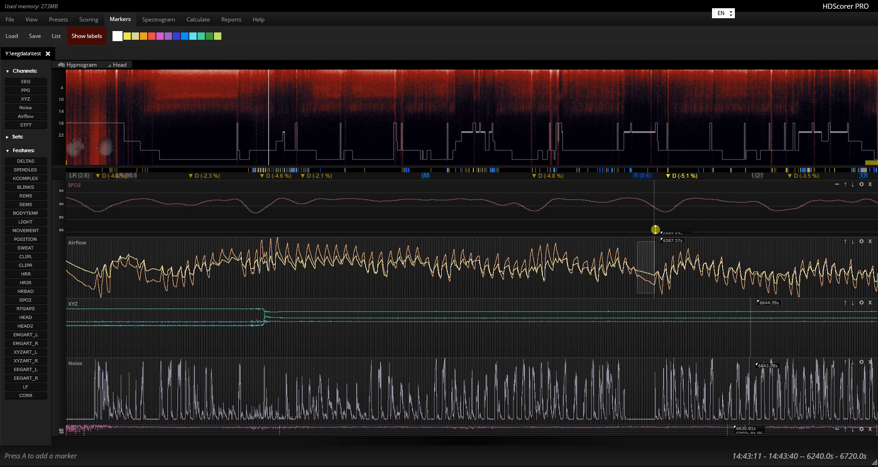
pyautogui.click(665, 207)
pyautogui.moveTo(628, 400); pyautogui.dragTo(657, 399)
pyautogui.click(644, 399)
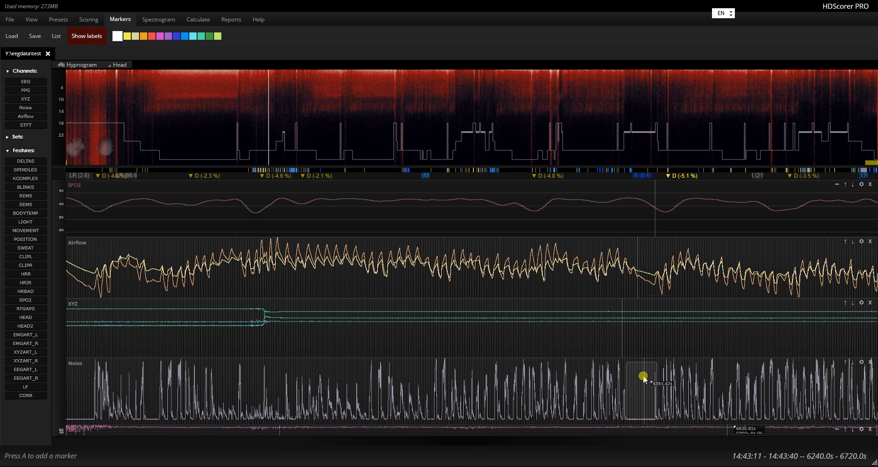
# Advance to the 6720–7200 s segment and highlight the Airflow stretches around the D (-5.7 %) and D (-4.6 %) markers.
pyautogui.press('Right')
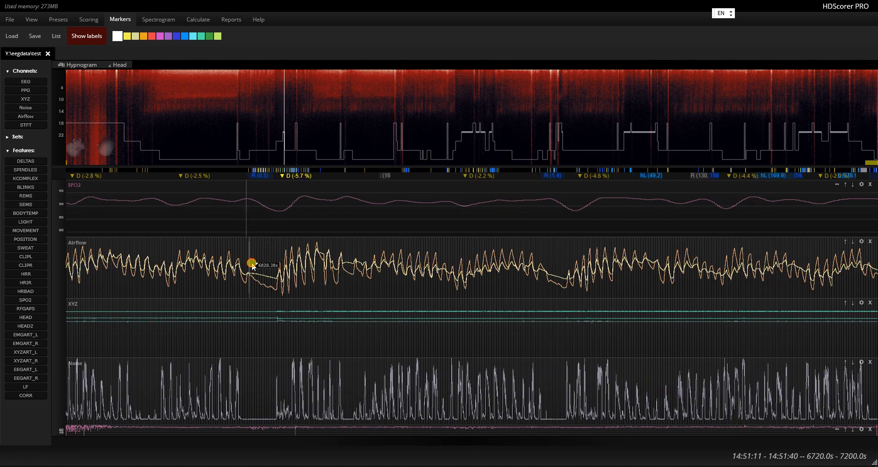
pyautogui.moveTo(248, 262); pyautogui.dragTo(293, 262)
pyautogui.click(563, 255)
pyautogui.moveTo(542, 256); pyautogui.dragTo(666, 262)
pyautogui.click(603, 265)
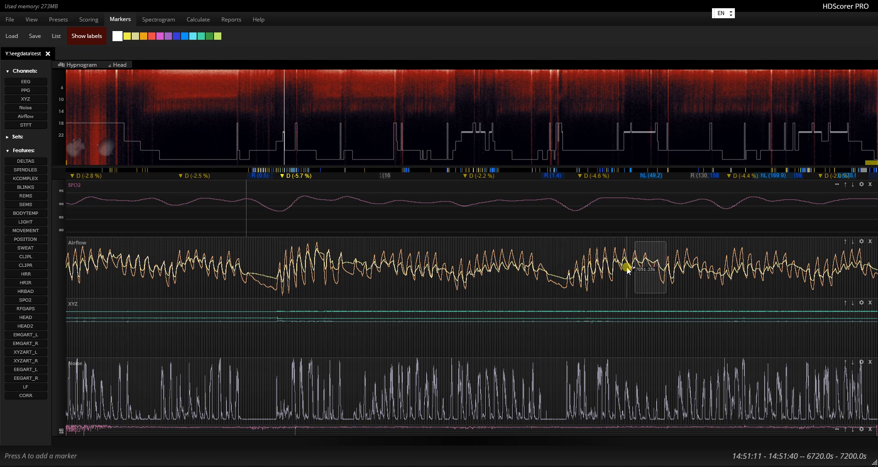
# Jump to the 12000–12480 s segment and look through the segments directly after and before it.
pyautogui.press('Right')
pyautogui.click(470, 94)
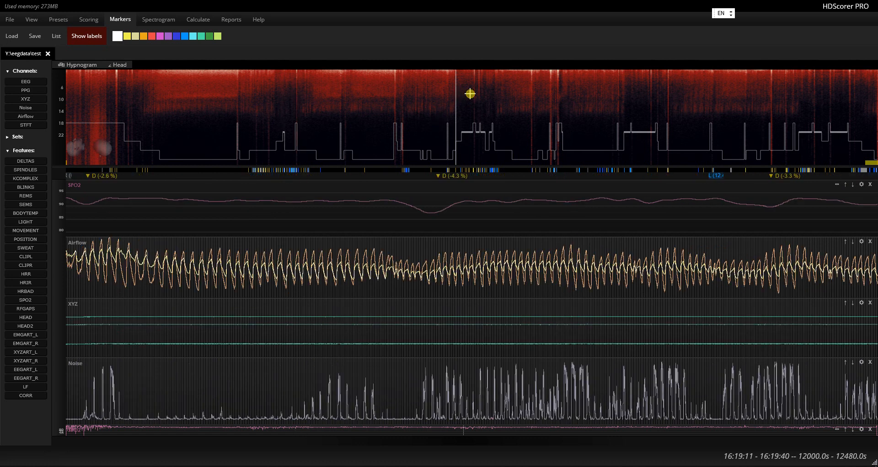
pyautogui.press('Right')
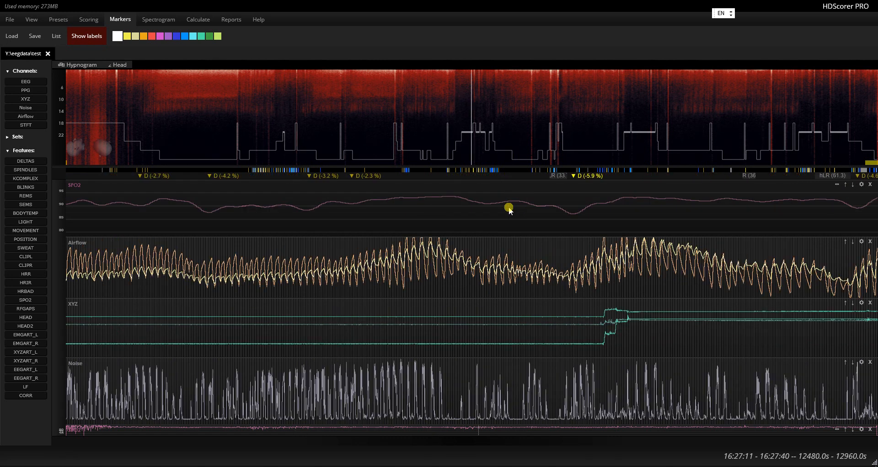
pyautogui.press('Left')
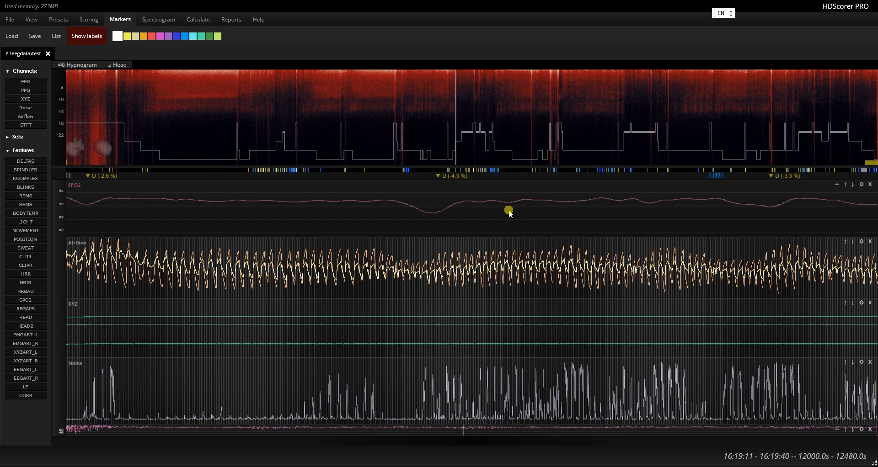
pyautogui.press('Left')
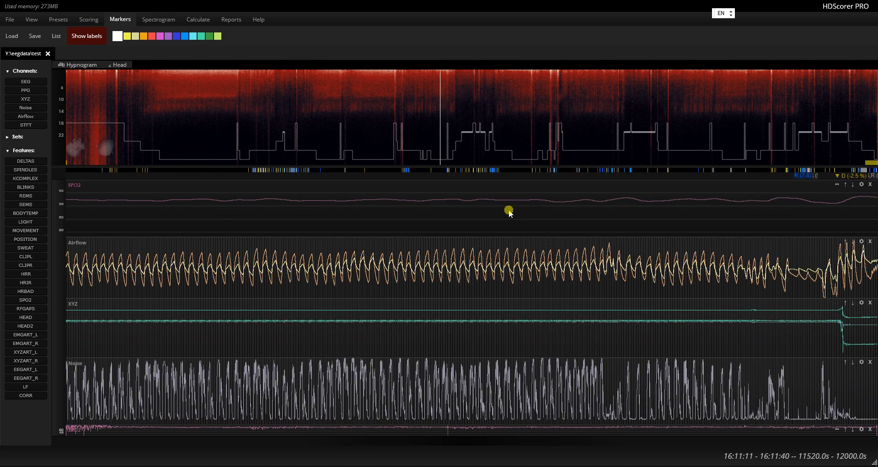
# Return to the 12000–12480 s segment and highlight the reduced airflow just before the D (-4.3 %) marker.
pyautogui.press('Right')
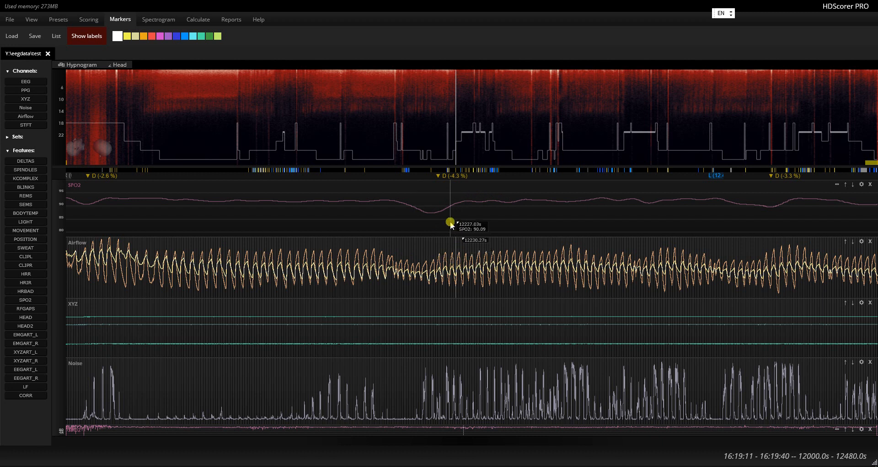
pyautogui.moveTo(392, 261); pyautogui.dragTo(434, 258)
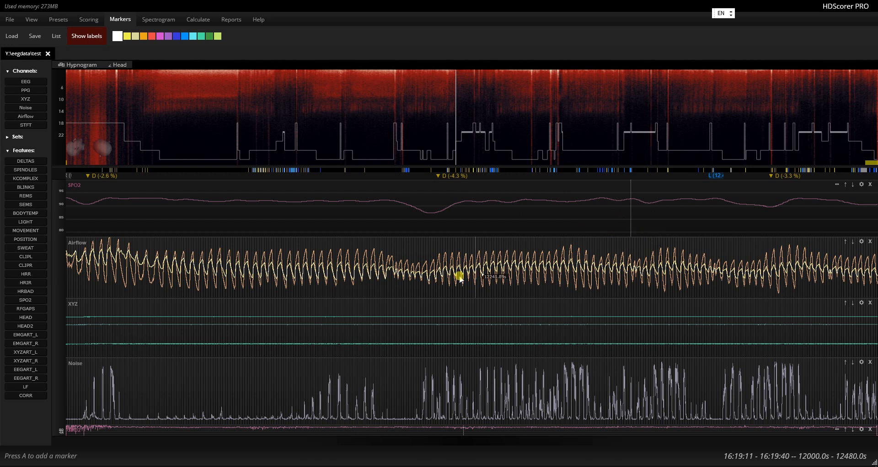
pyautogui.moveTo(388, 274); pyautogui.dragTo(433, 274)
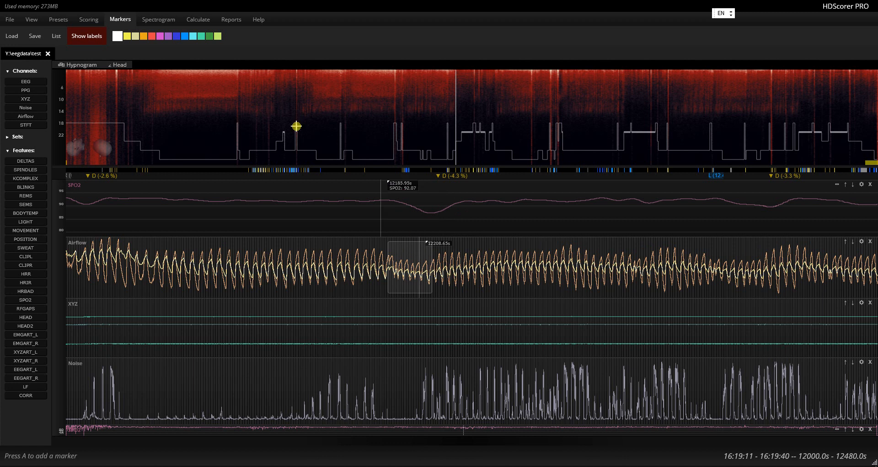
pyautogui.click(484, 273)
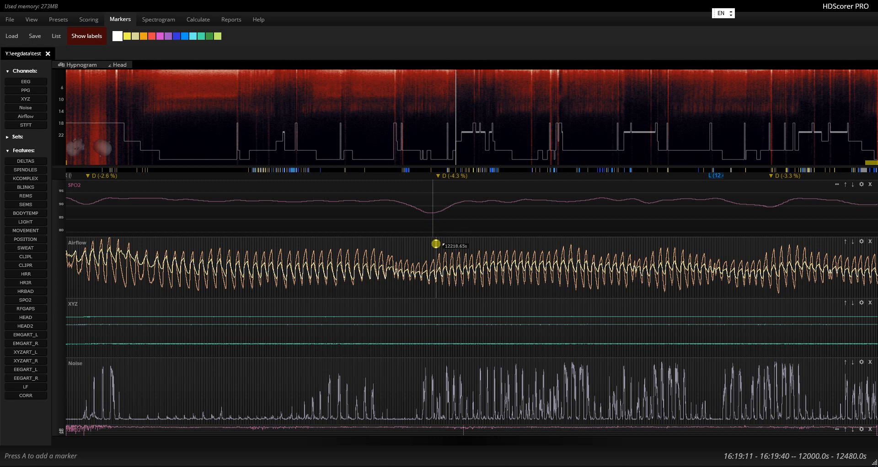
# Advance to the 12480–12960 s segment and highlight the shallow Airflow stretch and its final part before the D (-5.9 %) marker.
pyautogui.press('Right')
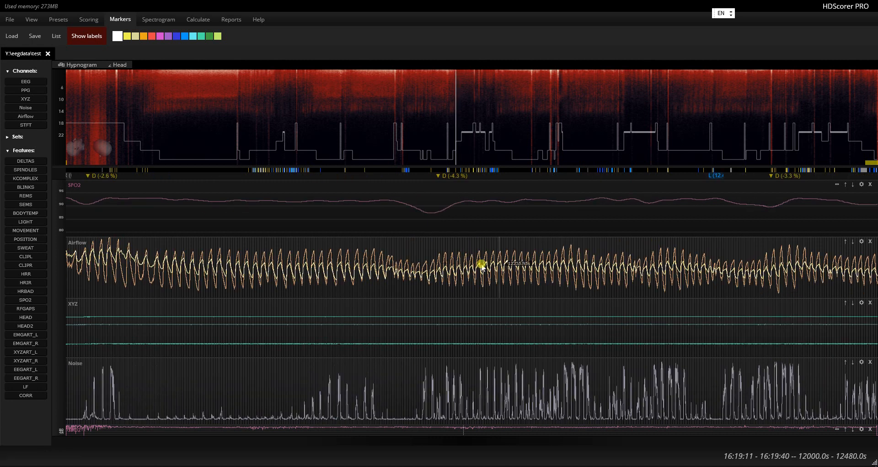
pyautogui.moveTo(471, 267); pyautogui.dragTo(564, 277)
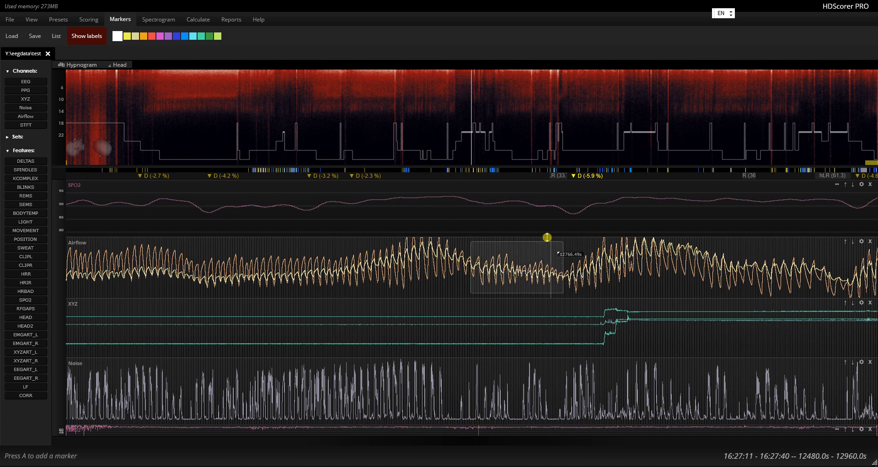
pyautogui.click(557, 268)
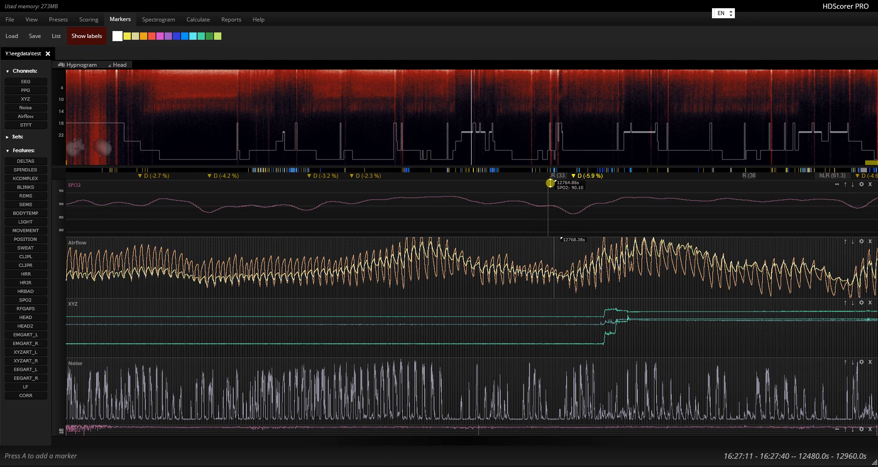
pyautogui.moveTo(552, 275); pyautogui.dragTo(564, 279)
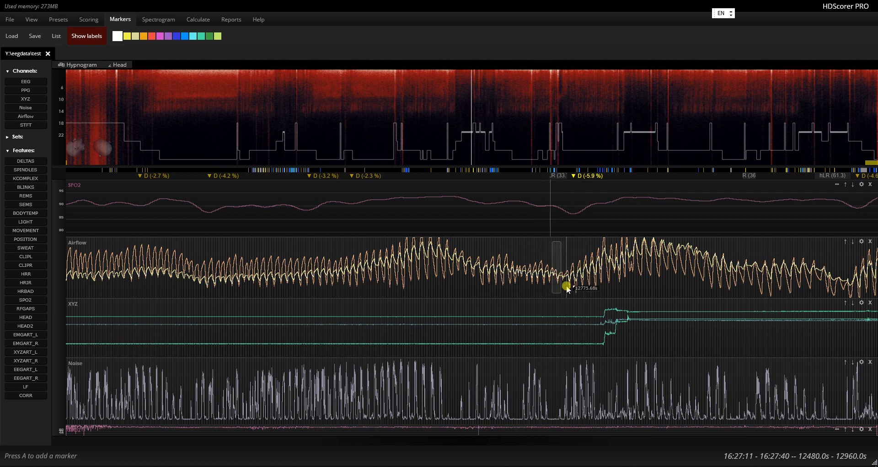
pyautogui.click(569, 280)
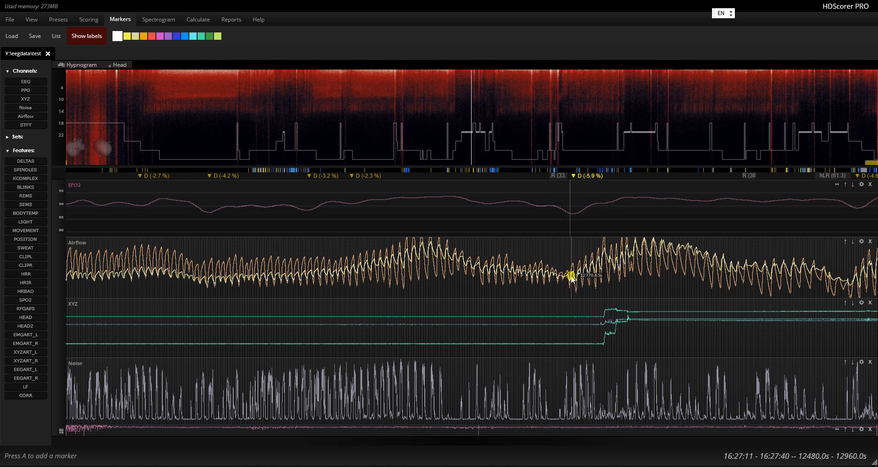
# Highlight the reduced Airflow before the D (-5.9 %) marker and compare it with the Noise trace and the earlier Airflow in the 12480–12960 s segment.
pyautogui.moveTo(664, 280); pyautogui.dragTo(138, 257)
pyautogui.click(139, 257)
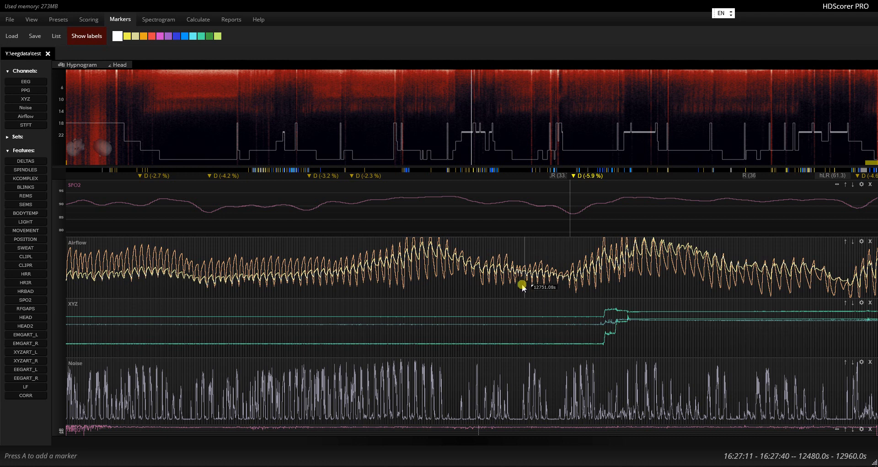
pyautogui.moveTo(550, 282); pyautogui.dragTo(566, 281)
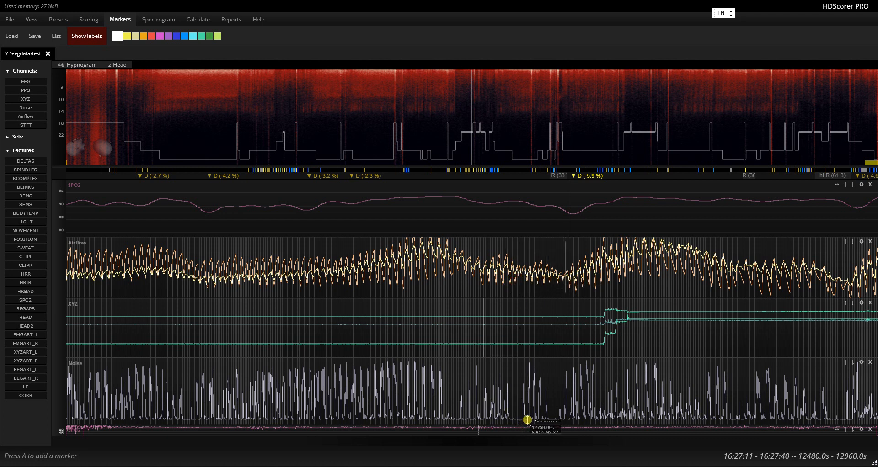
pyautogui.moveTo(510, 405); pyautogui.dragTo(520, 405)
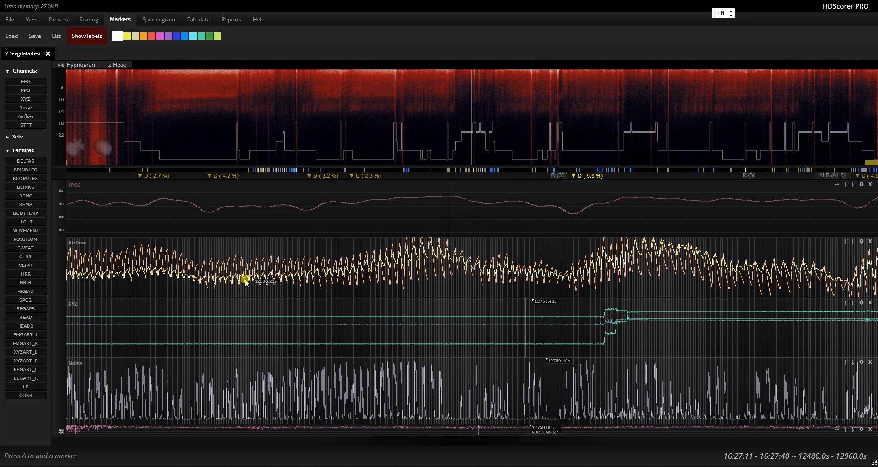
pyautogui.moveTo(196, 275)
pyautogui.mouseDown()
pyautogui.moveTo(578, 265)
pyautogui.moveTo(564, 270)
pyautogui.mouseUp()
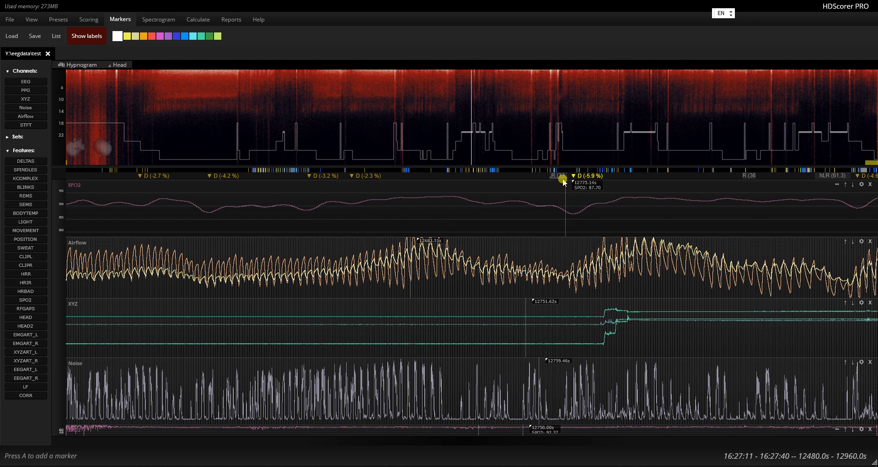
# Advance to the 12960–13440 s segment and highlight the flat Airflow before D (-6.0 %) and the breaths from the D (-5.8 %) marker onward.
pyautogui.press('Right')
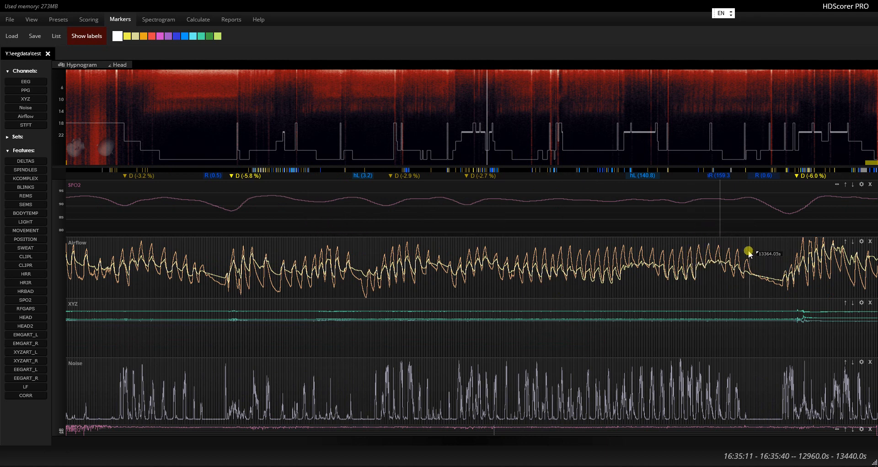
pyautogui.moveTo(750, 256); pyautogui.dragTo(782, 262)
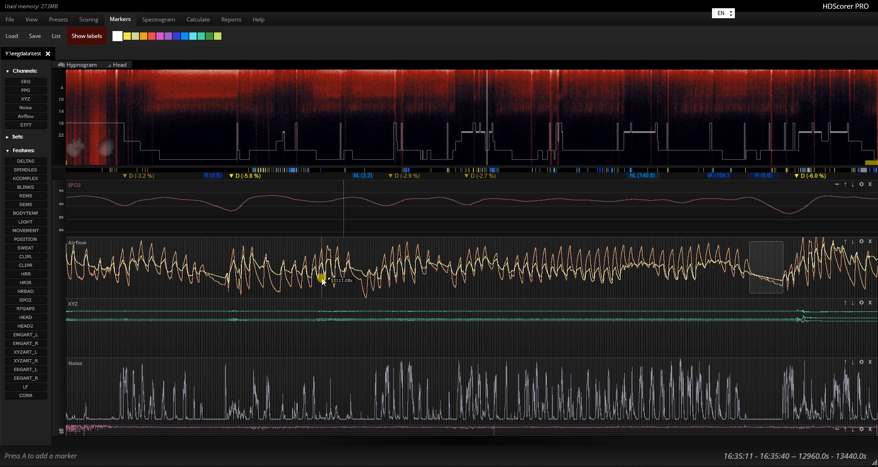
pyautogui.moveTo(221, 279); pyautogui.dragTo(270, 279)
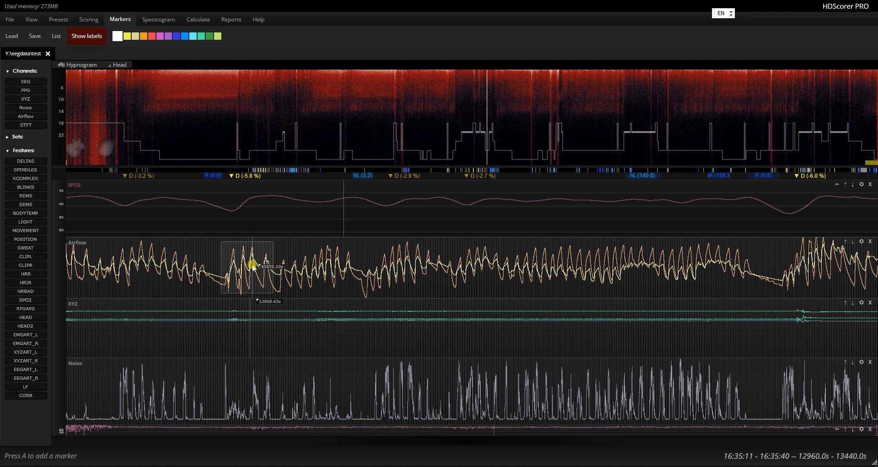
# Page forward to the 14400–14880 s segment to examine its D (-4.4 %) marker, and compare it with the 14880–15360 s segment.
pyautogui.press('Right')
pyautogui.press('Right')
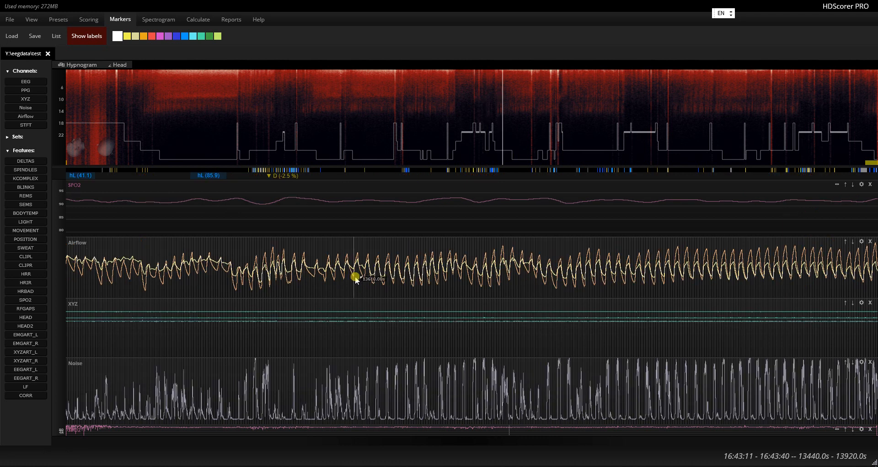
pyautogui.press('Right')
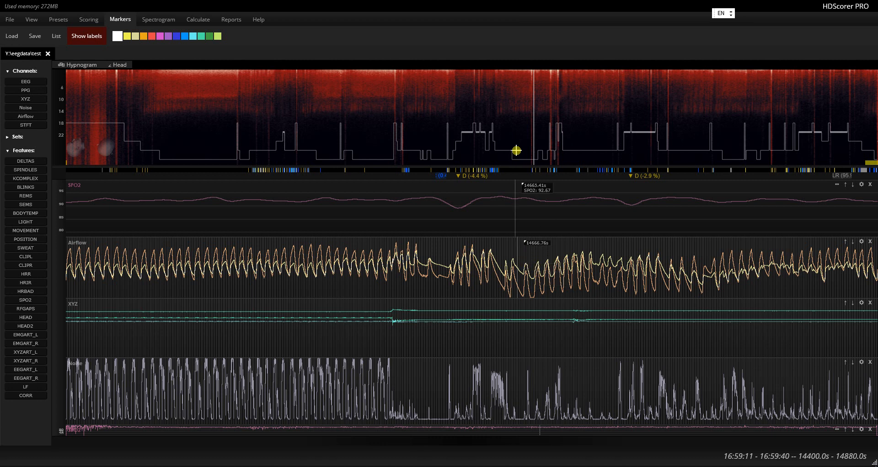
pyautogui.press('Right')
pyautogui.press('Left')
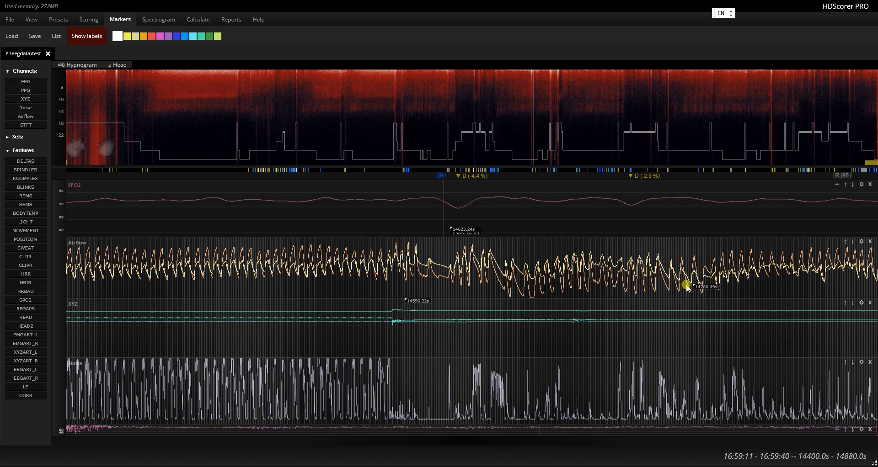
pyautogui.press('Right')
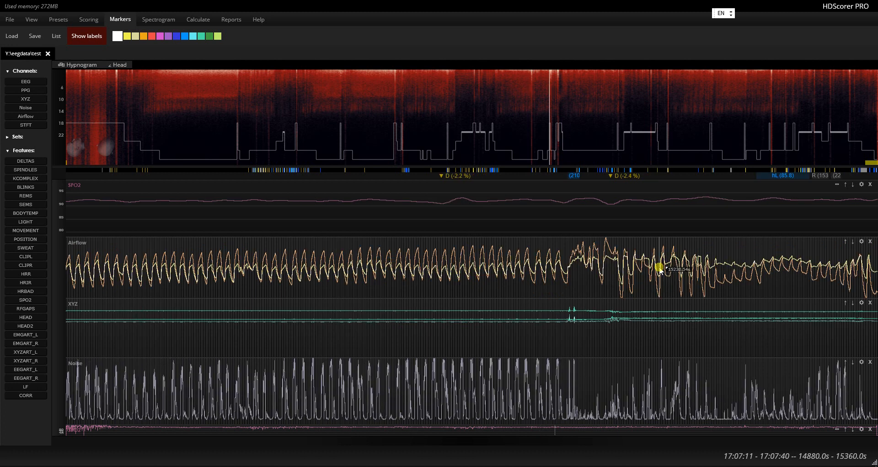
# Jump to the 17280–17760 s segment and compare its traces with the preceding 16800–17280 s segment.
pyautogui.click(627, 133)
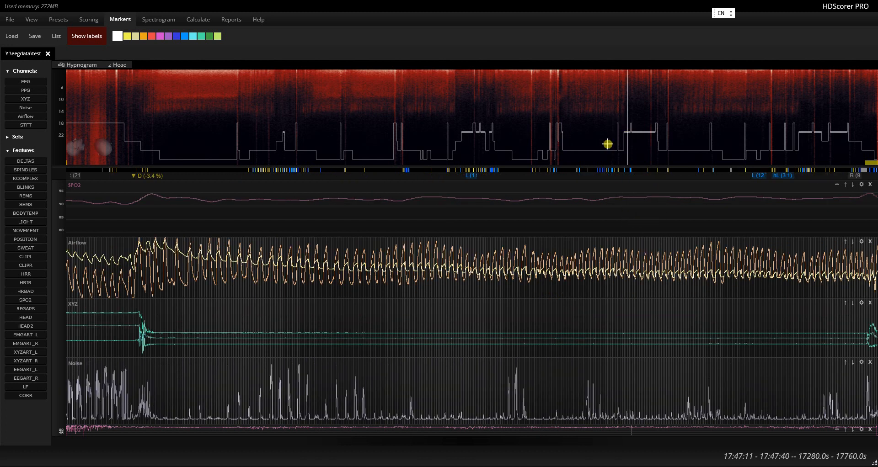
pyautogui.press('Left')
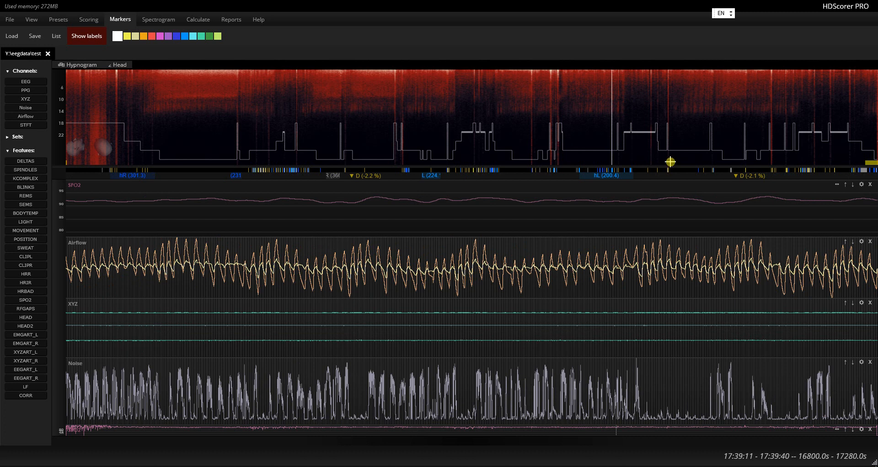
pyautogui.press('Right')
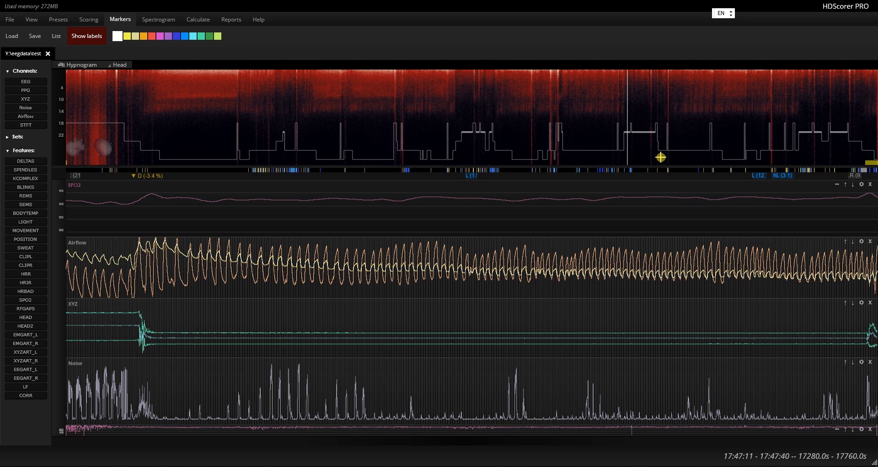
pyautogui.press('Left')
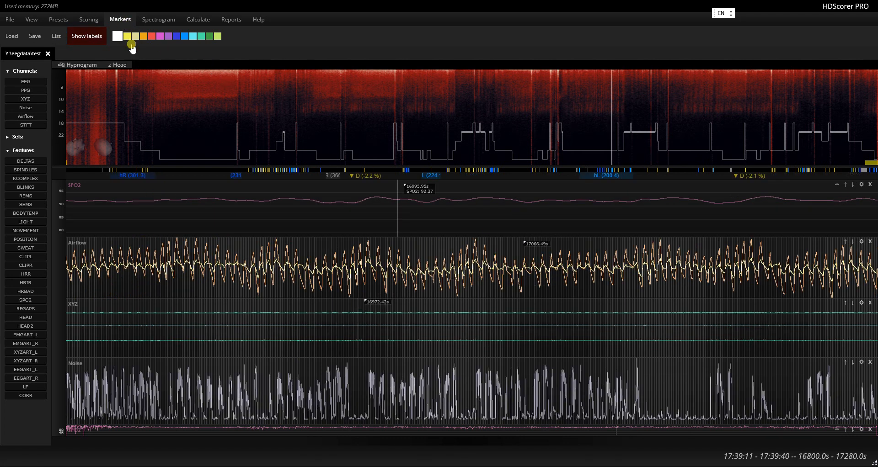
# Jump back to the 12000–12480 s segment and compare it with the segments directly before and after it.
pyautogui.click(458, 121)
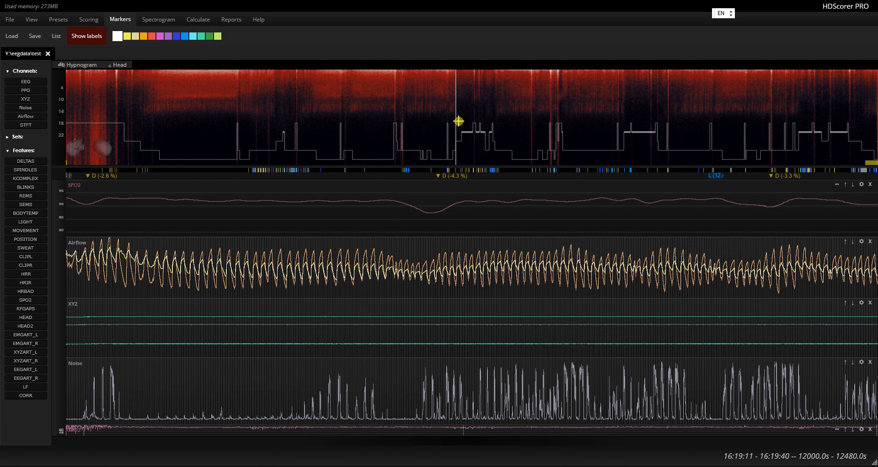
pyautogui.press('Left')
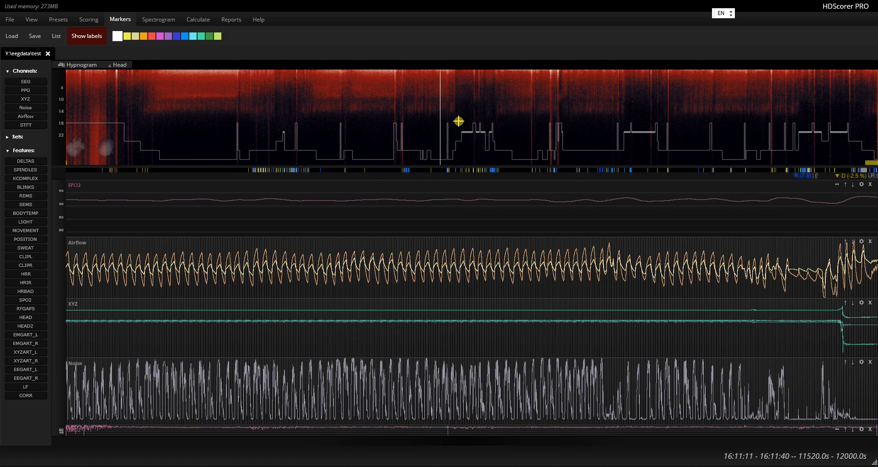
pyautogui.press('Right')
pyautogui.press('Right')
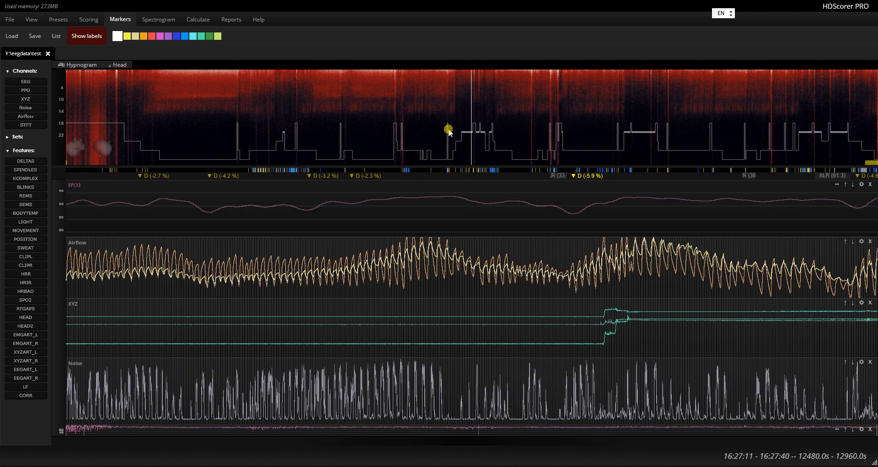
pyautogui.press('Left')
# Jump to the 5760–6240 s segment and advance to the 6720–7200 s segment to review their desaturation markers.
pyautogui.click(266, 124)
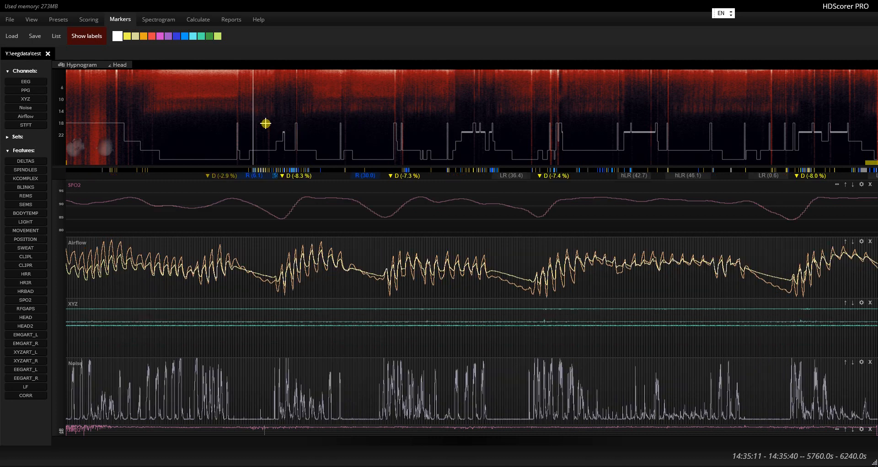
pyautogui.press('Right')
pyautogui.press('Right')
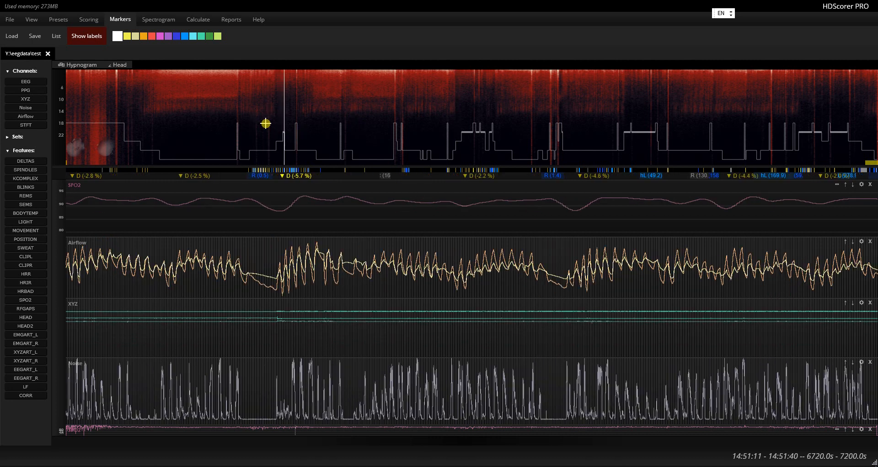
# Turn on filter bypass, set the time window to 120s and go to the 17160–17280 s segment.
pyautogui.click(618, 115)
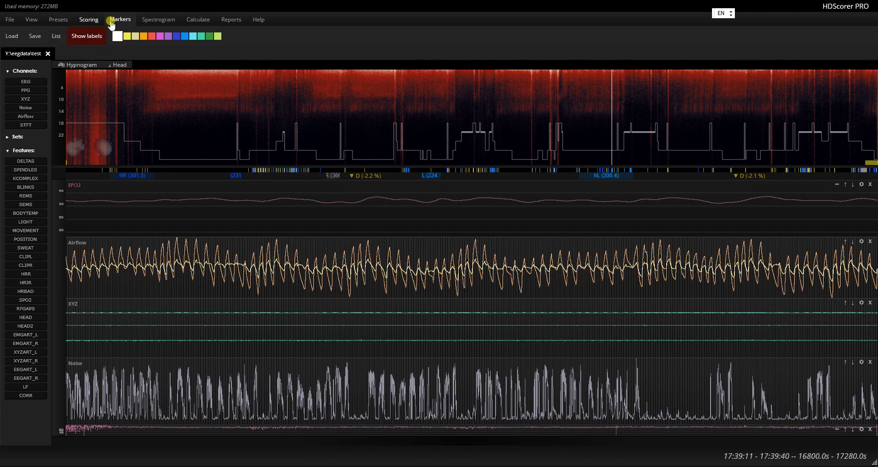
pyautogui.click(32, 20)
pyautogui.click(93, 40)
pyautogui.moveTo(634, 114); pyautogui.dragTo(619, 114)
pyautogui.click(60, 36)
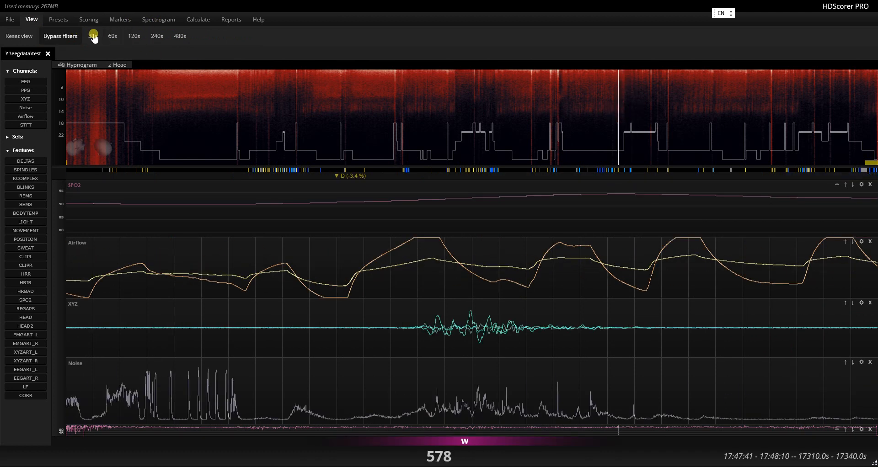
pyautogui.click(133, 36)
pyautogui.click(616, 119)
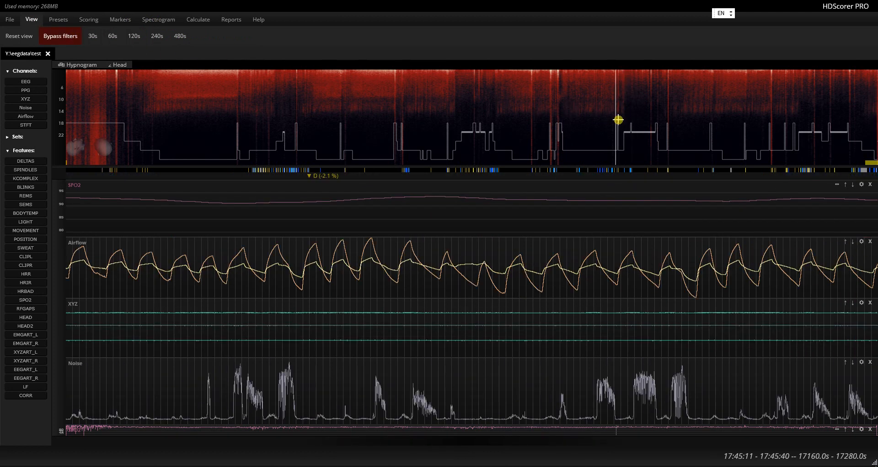
# Advance to the 17520–17640 s segment and highlight the Airflow stretch of faster, smaller breaths from about 17572 to 17583 s.
pyautogui.press('Right')
pyautogui.press('Right')
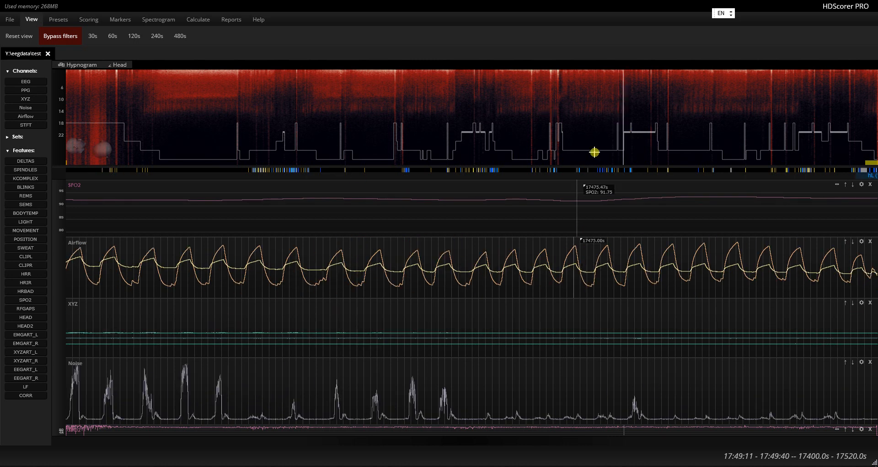
pyautogui.press('Right')
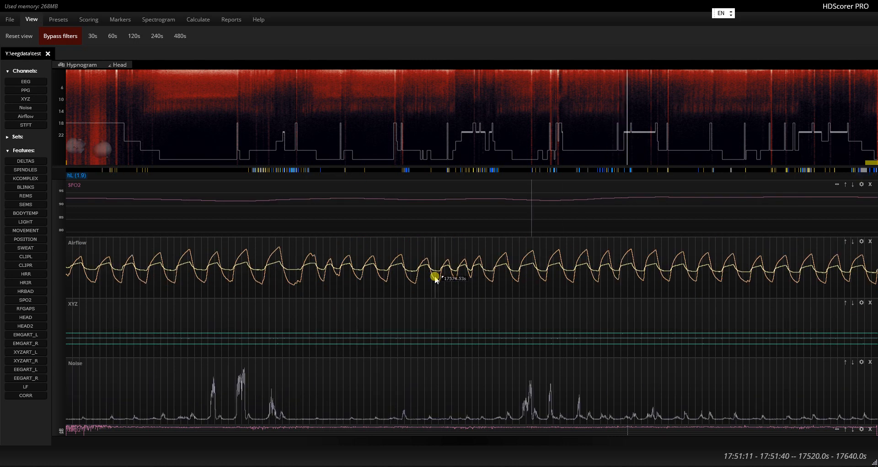
pyautogui.scroll(1, 434, 277)
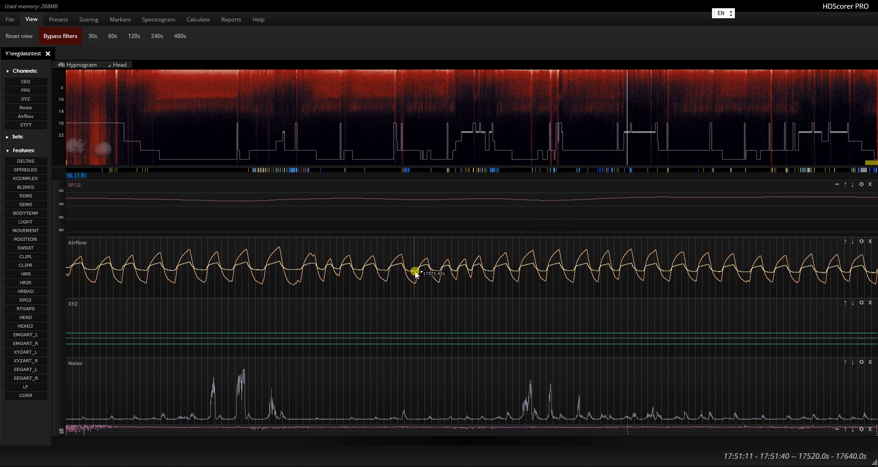
pyautogui.moveTo(417, 269); pyautogui.dragTo(490, 270)
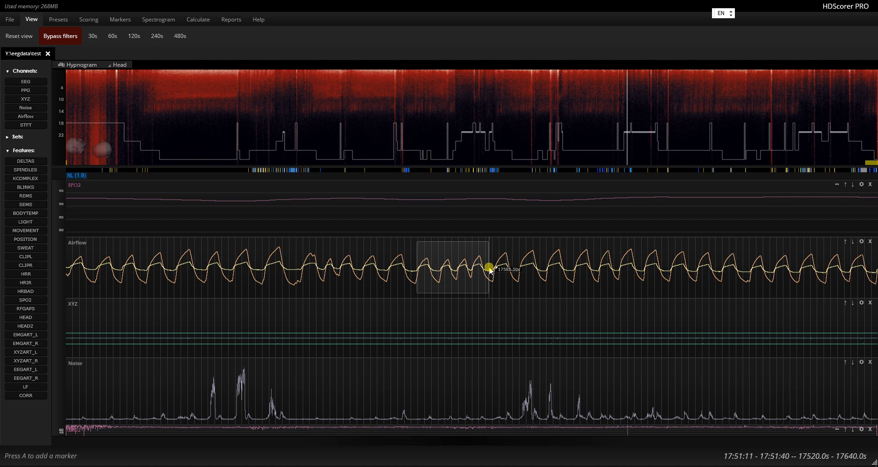
# Return to the 17280–17400 s segment with the D (-3.4 %) marker, and show the EEG channel briefly before removing it.
pyautogui.press('Left')
pyautogui.press('Left')
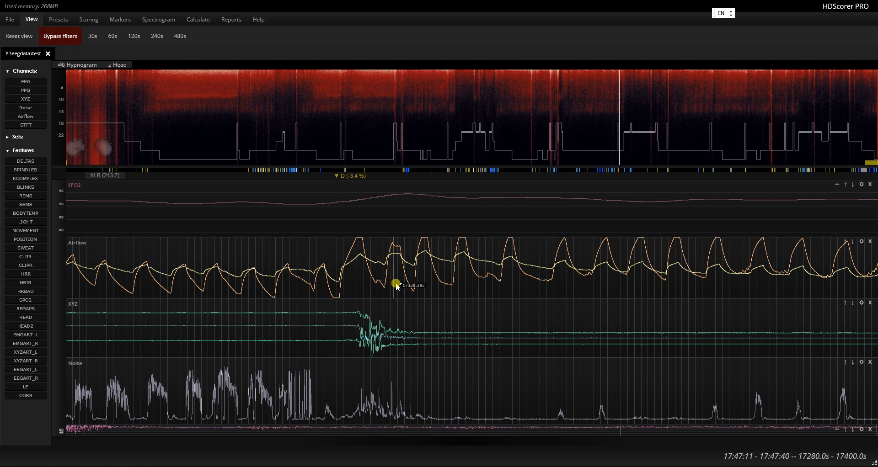
pyautogui.press('Right')
pyautogui.press('Left')
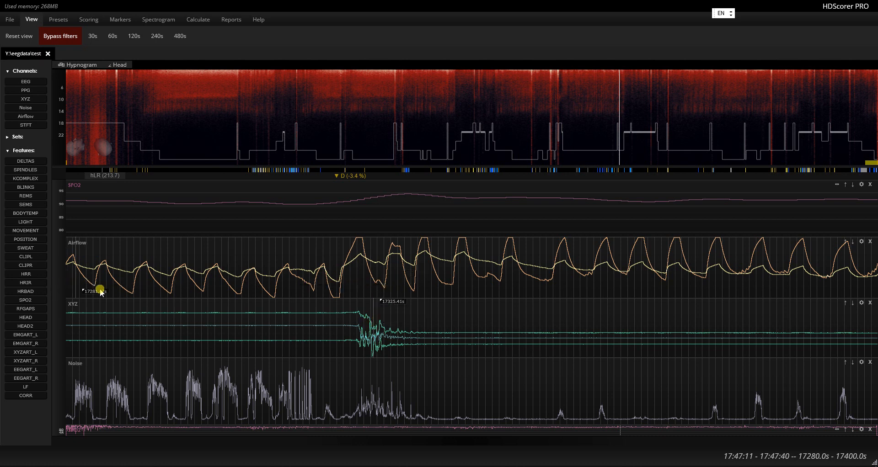
pyautogui.click(33, 81)
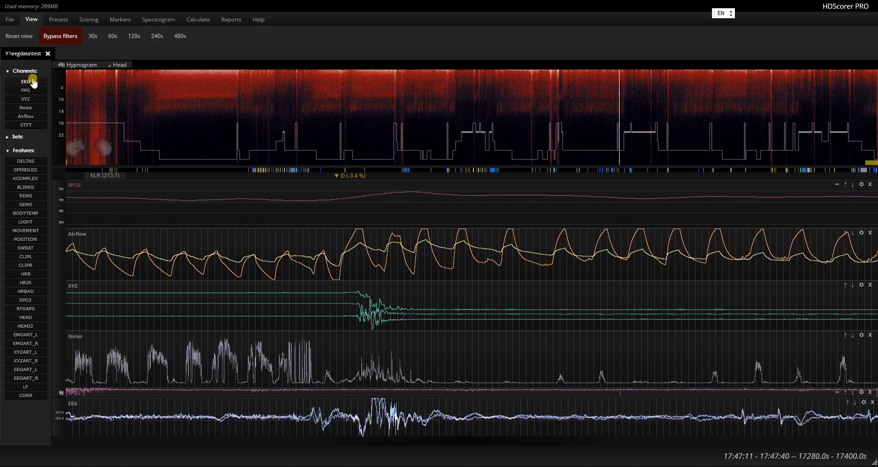
pyautogui.click(33, 82)
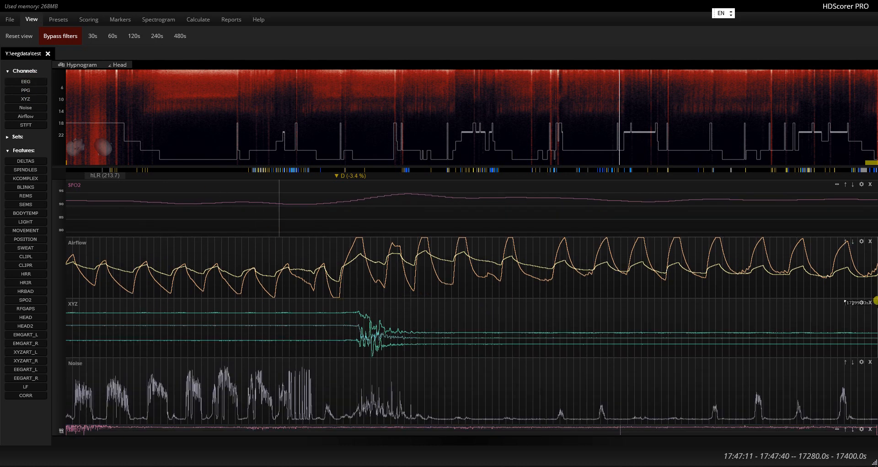
# Compare the 17400–17520 s and 17520–17640 s segments, and highlight the Airflow stretch from about 17555 to 17583 s in the latter.
pyautogui.press('Right')
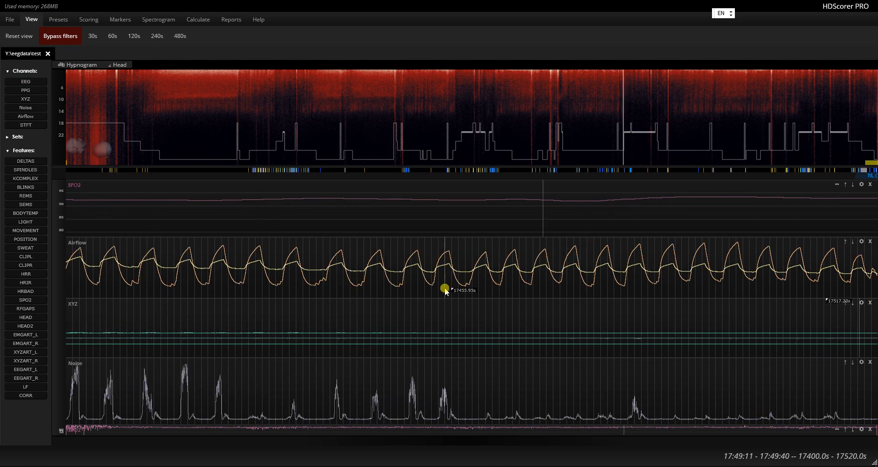
pyautogui.press('Right')
pyautogui.moveTo(374, 269); pyautogui.dragTo(489, 269)
pyautogui.press('Left')
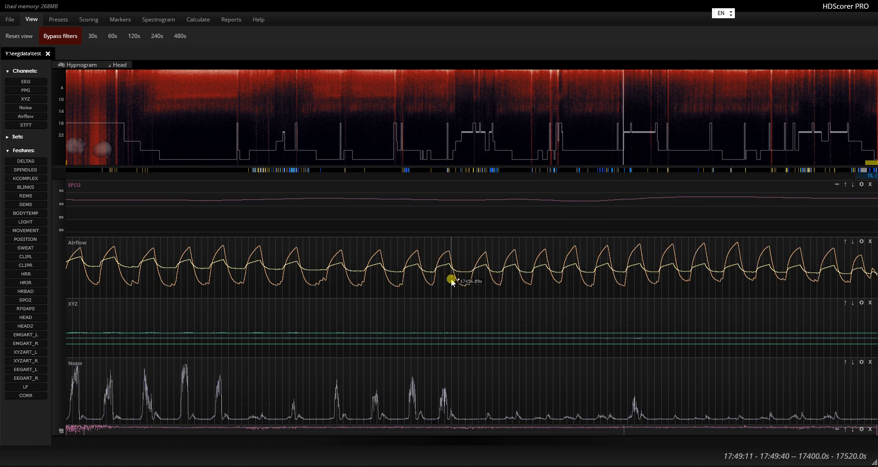
pyautogui.press('Right')
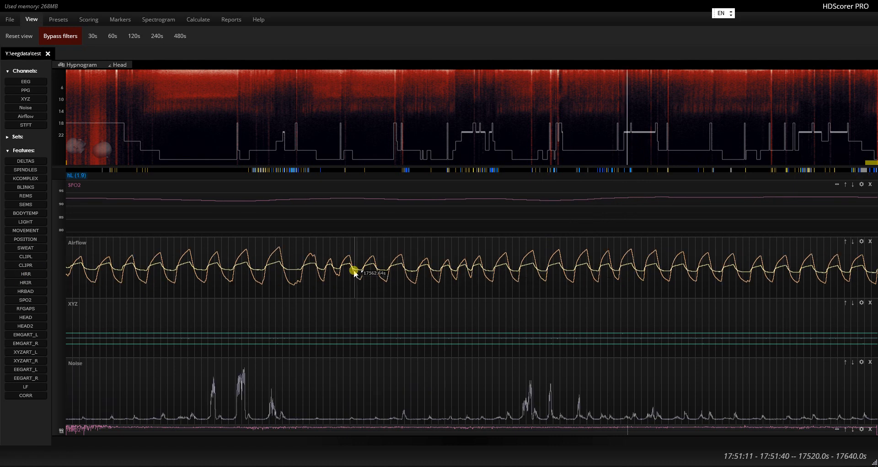
pyautogui.moveTo(300, 268)
pyautogui.mouseDown()
pyautogui.moveTo(515, 272)
pyautogui.moveTo(490, 272)
pyautogui.mouseUp()
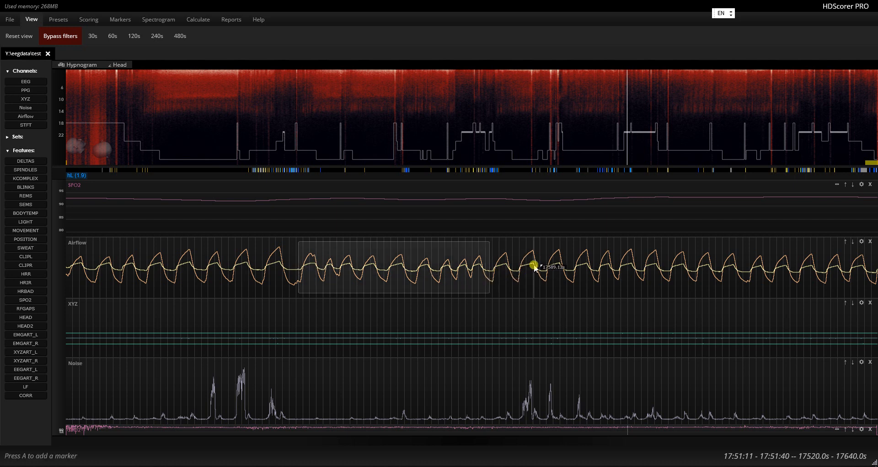
# Page forward to the 18000–18120 s segment, and jump to the 24720–24840 s segment near the recording's end.
pyautogui.press('Right')
pyautogui.press('Right')
pyautogui.press('Right')
pyautogui.press('Right')
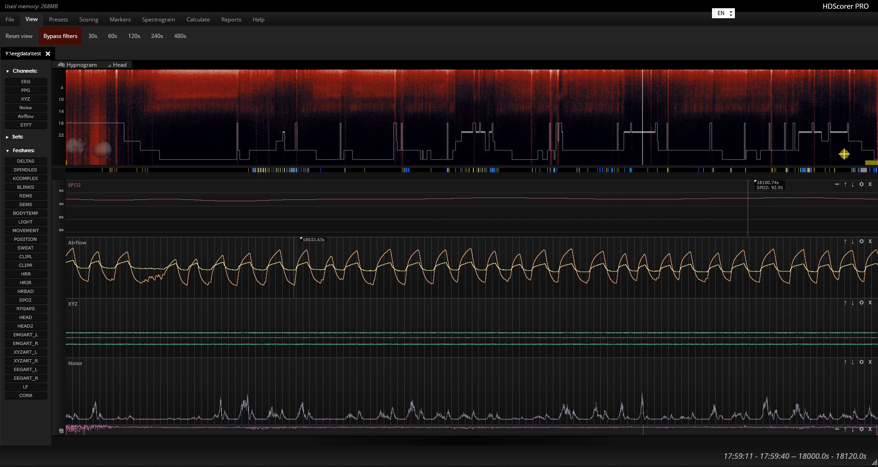
pyautogui.click(868, 133)
pyautogui.click(861, 133)
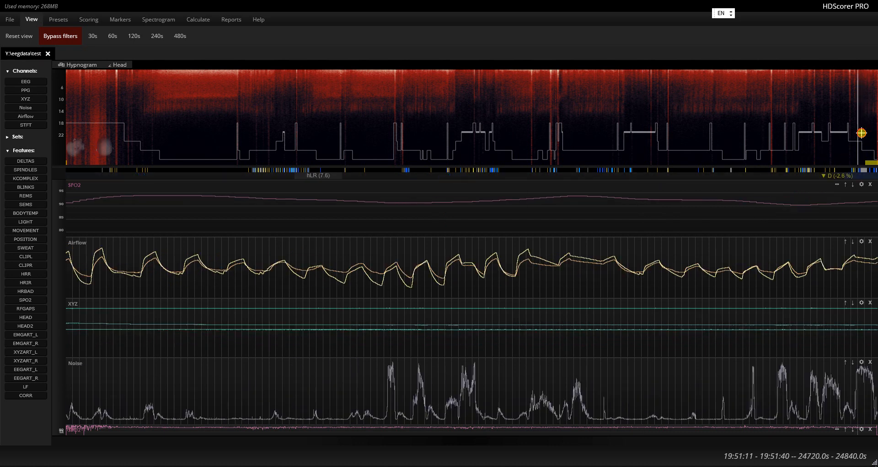
# Advance to the 24840–24960 s segment and highlight the Airflow stretch from about 24872 to 24892 s.
pyautogui.press('Right')
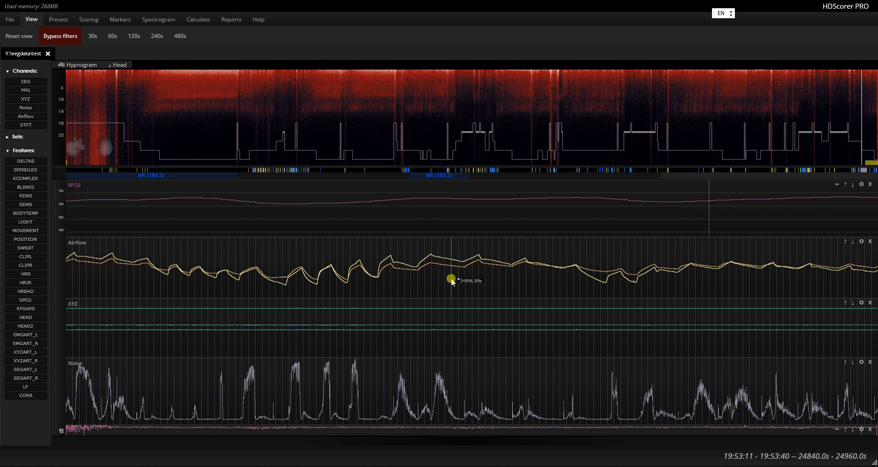
pyautogui.scroll(2, 451, 281)
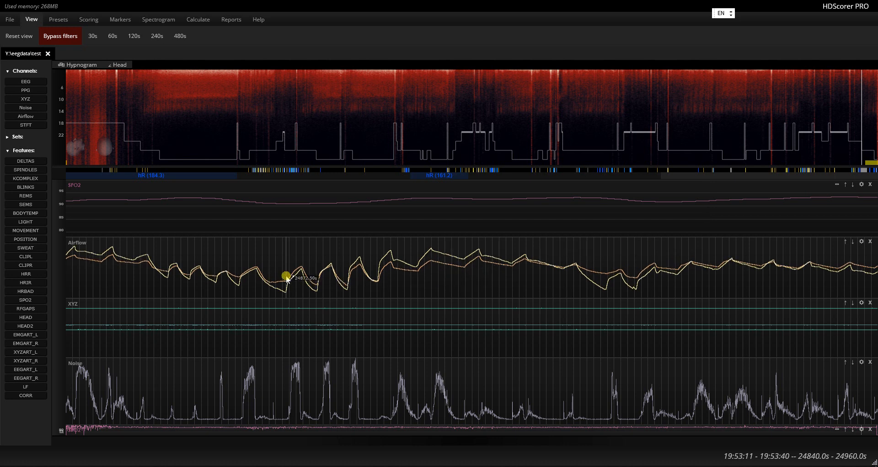
pyautogui.moveTo(284, 274); pyautogui.dragTo(419, 260)
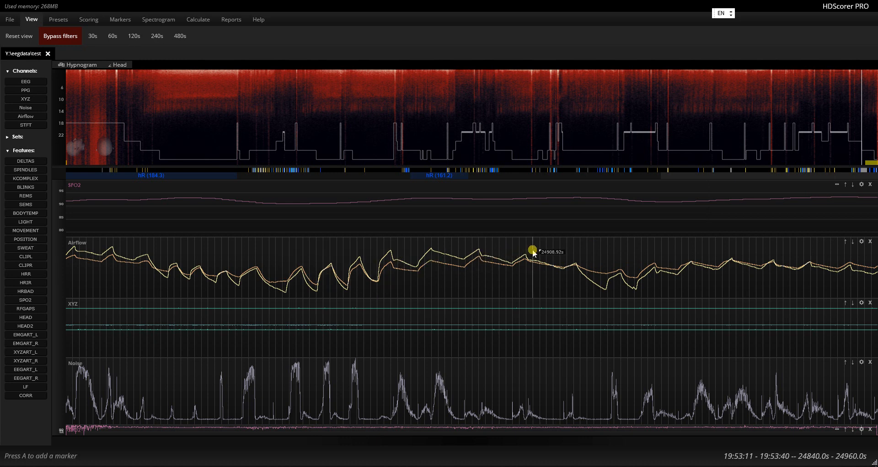
# Page forward through the remaining segments to the recording's end at 25351–25471 s, examining the Airflow and Noise traces.
pyautogui.press('Right')
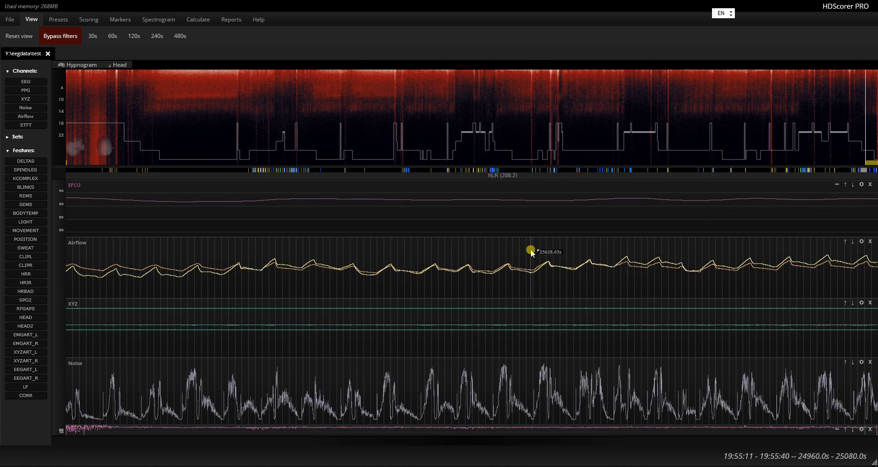
pyautogui.press('Right')
pyautogui.press('Right')
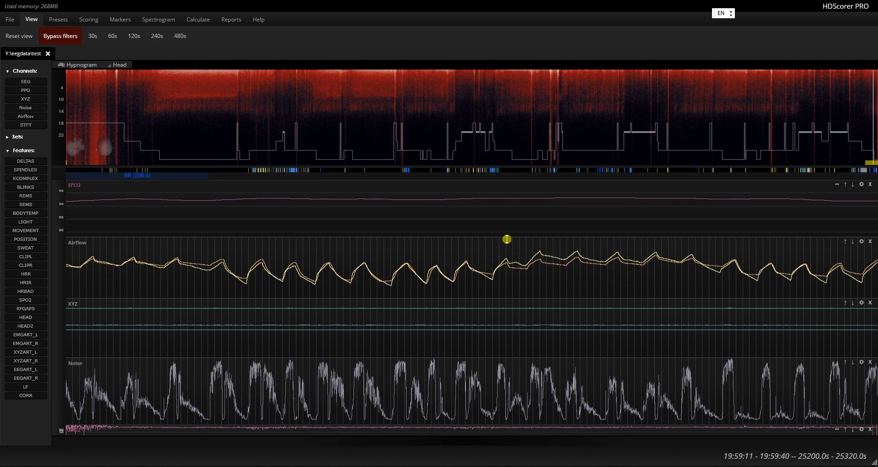
pyautogui.press('Right')
pyautogui.press('Right')
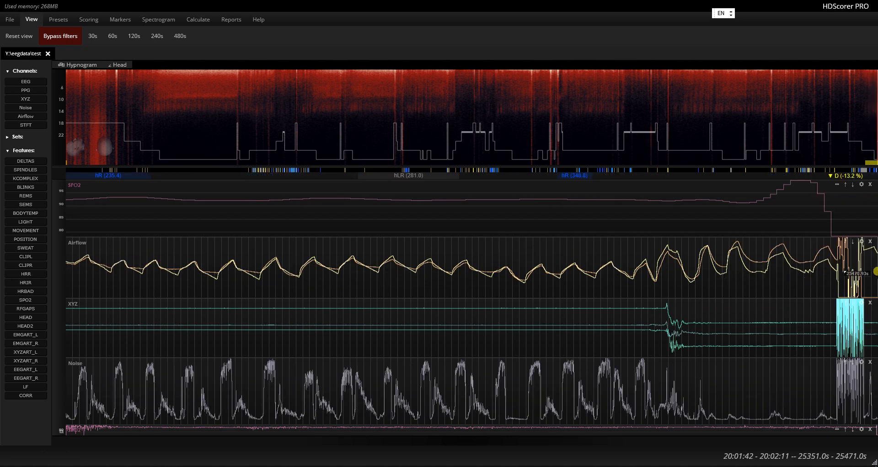
# Go to the 23280–23400 s segment and highlight the Airflow pause from about 23294 to 23327 s and the Noise bursts near 23320 and 23297 s.
pyautogui.click(819, 113)
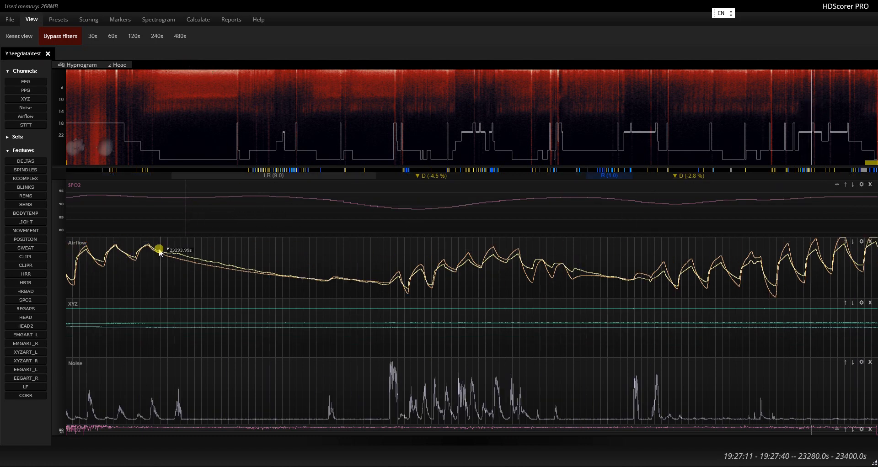
pyautogui.moveTo(163, 254)
pyautogui.mouseDown()
pyautogui.moveTo(378, 255)
pyautogui.moveTo(386, 267)
pyautogui.mouseUp()
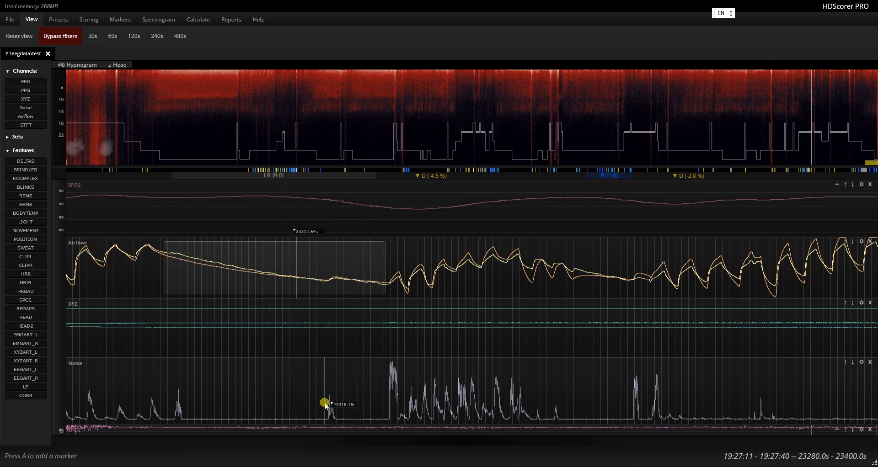
pyautogui.moveTo(325, 404); pyautogui.dragTo(346, 404)
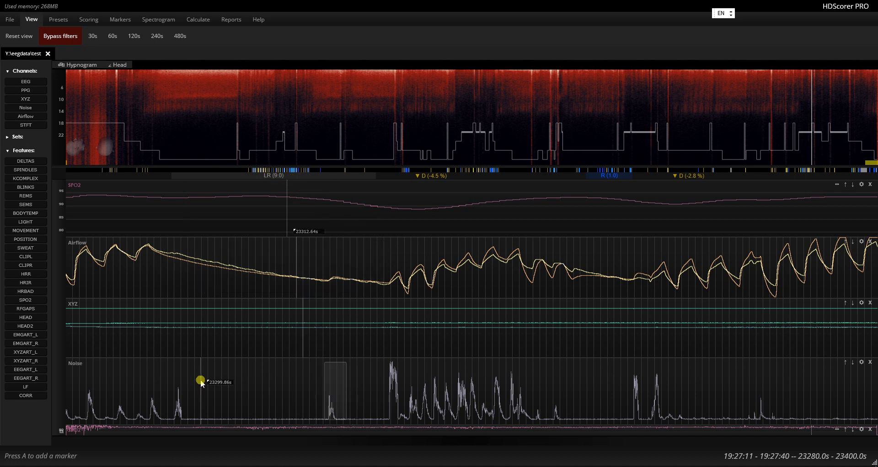
pyautogui.moveTo(172, 386); pyautogui.dragTo(193, 387)
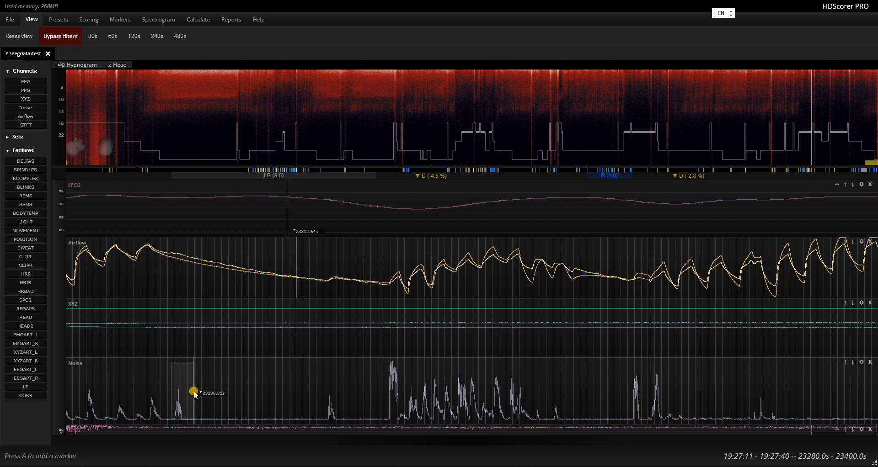
pyautogui.click(280, 385)
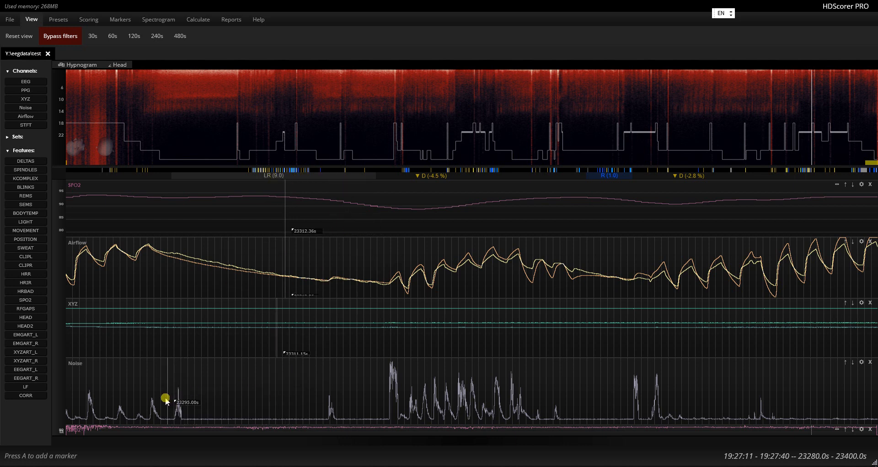
# Highlight the mostly quiet Noise stretch matching the LR (9.0) airflow reduction, from about 23295 to 23327 s, and clear the highlight.
pyautogui.moveTo(174, 399); pyautogui.dragTo(381, 400)
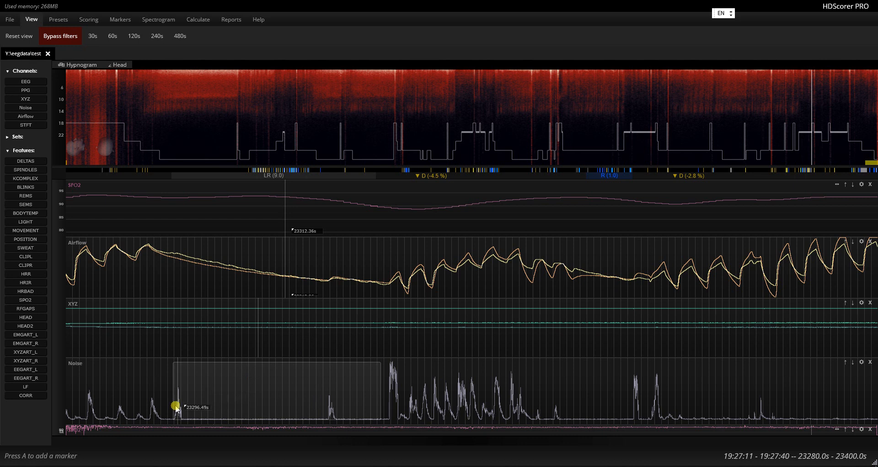
pyautogui.moveTo(170, 402); pyautogui.dragTo(389, 400)
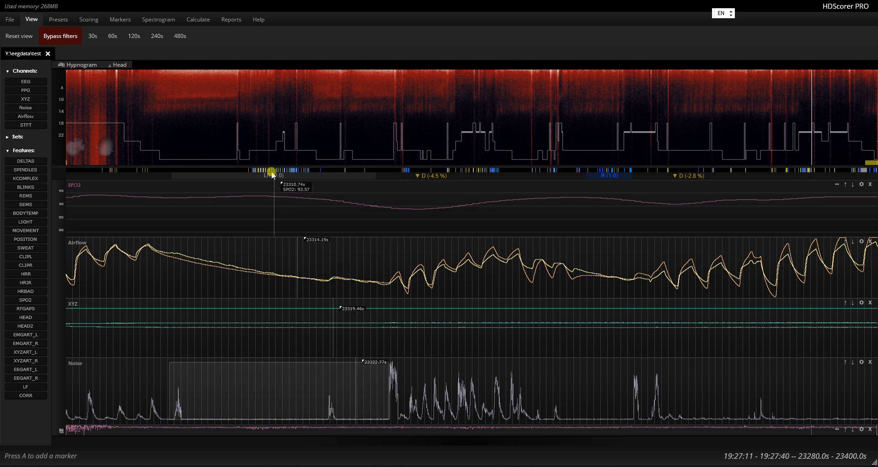
pyautogui.click(322, 394)
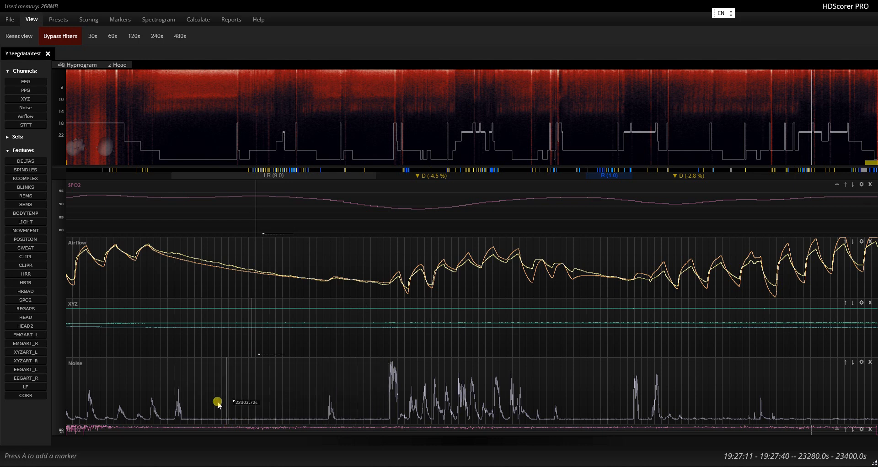
pyautogui.moveTo(171, 398); pyautogui.dragTo(386, 410)
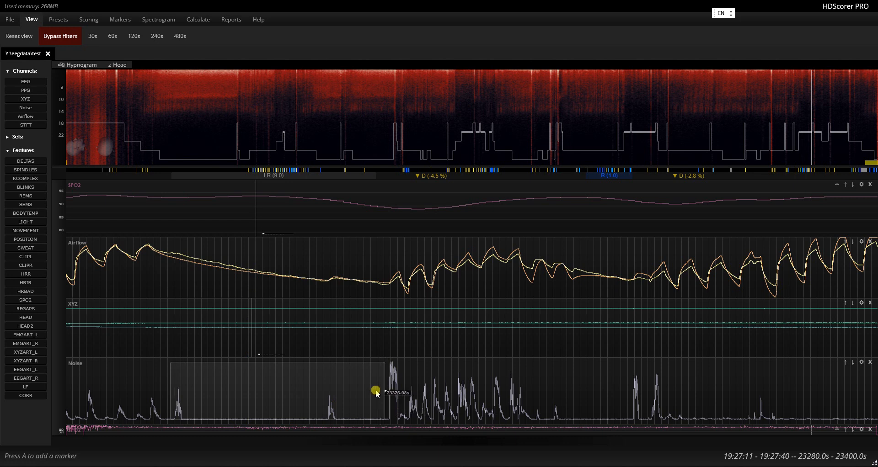
pyautogui.click(329, 403)
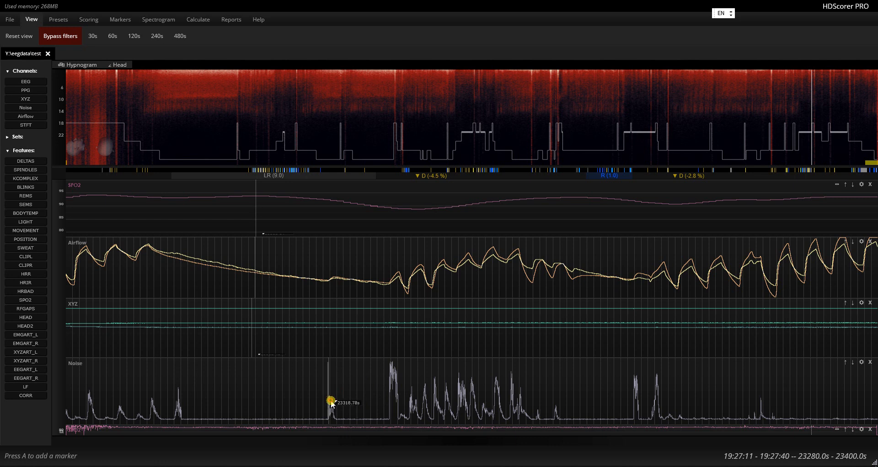
# Highlight the isolated Noise bursts near 23320 s and 23297 s one at a time, finishing on the one near 23320 s.
pyautogui.moveTo(329, 403); pyautogui.dragTo(340, 403)
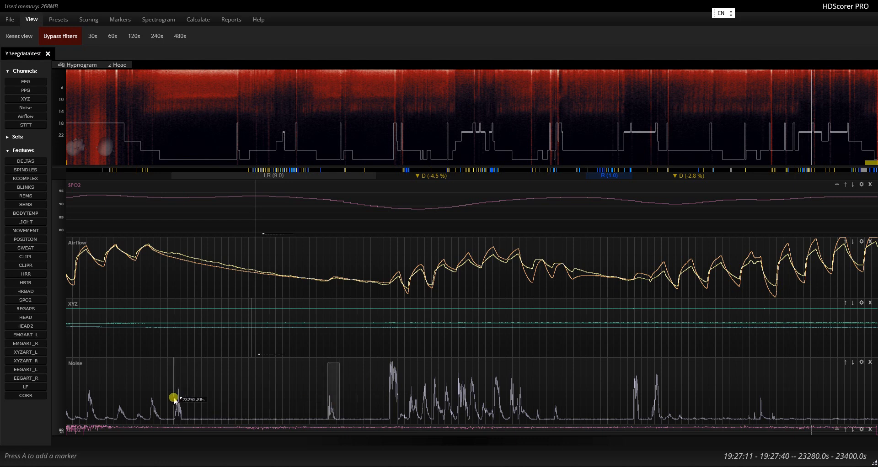
pyautogui.moveTo(174, 400); pyautogui.dragTo(184, 401)
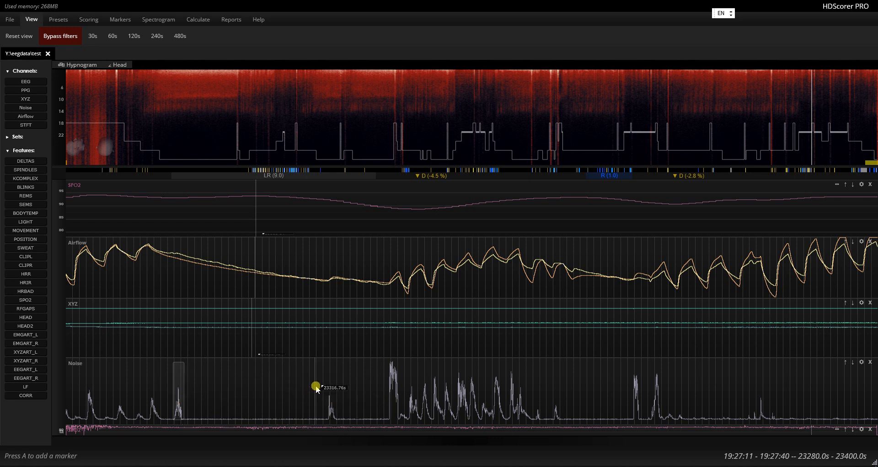
pyautogui.moveTo(325, 389); pyautogui.dragTo(337, 401)
pyautogui.click(339, 392)
pyautogui.click(337, 395)
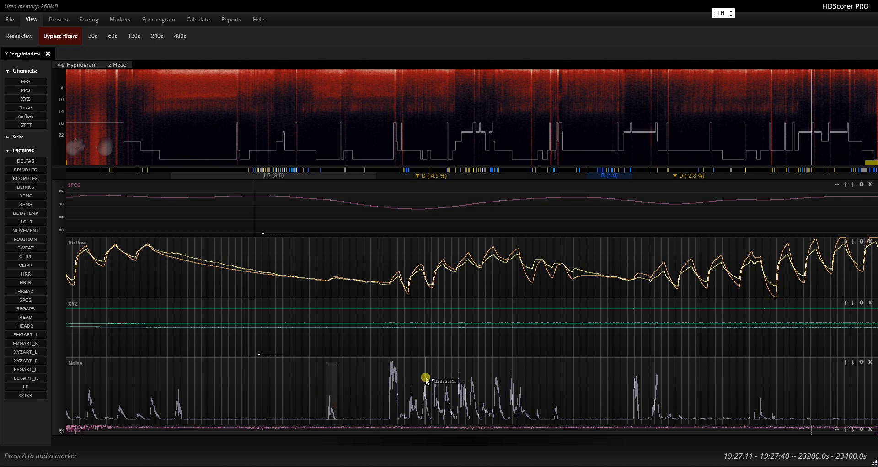
# Page forward through the 23400–23520 s and 23520–23640 s segments, and page back three segments.
pyautogui.press('Right')
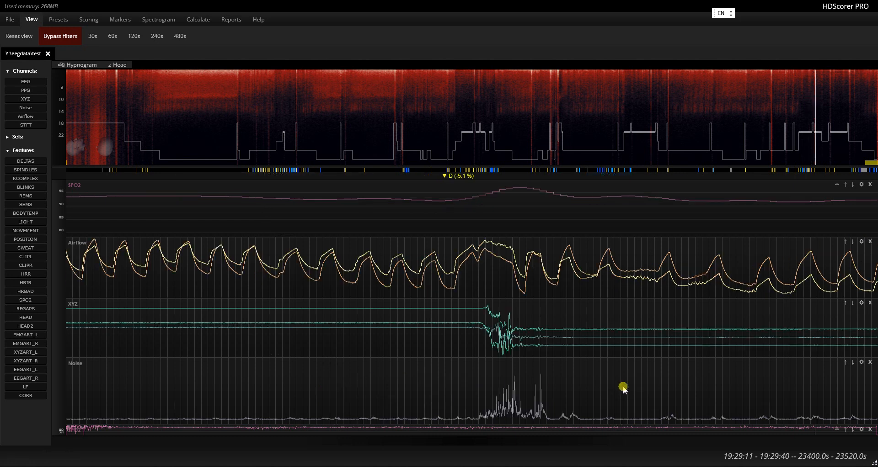
pyautogui.press('Right')
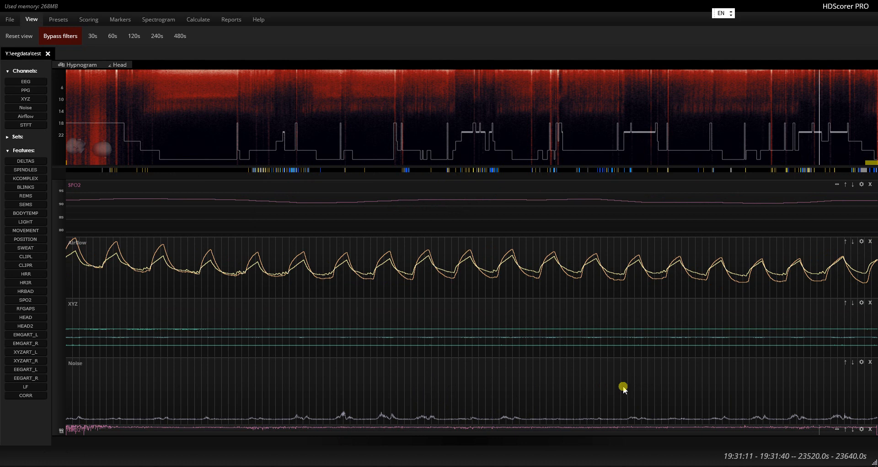
pyautogui.press('Left')
pyautogui.press('Left')
pyautogui.press('Left')
# Jump to the 11040–11160 s segment, and move back to the 7080–7200 s segment with the D (-4.4 %) marker.
pyautogui.click(417, 137)
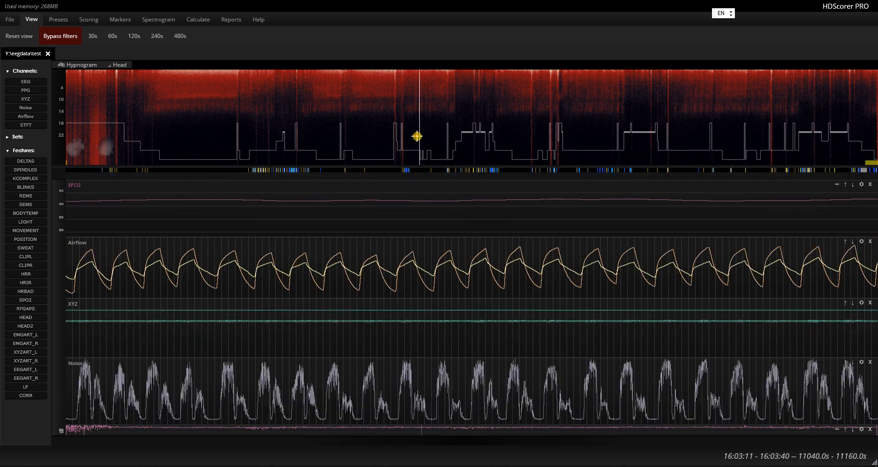
pyautogui.moveTo(417, 136); pyautogui.dragTo(295, 133)
pyautogui.press('Left')
pyautogui.press('Left')
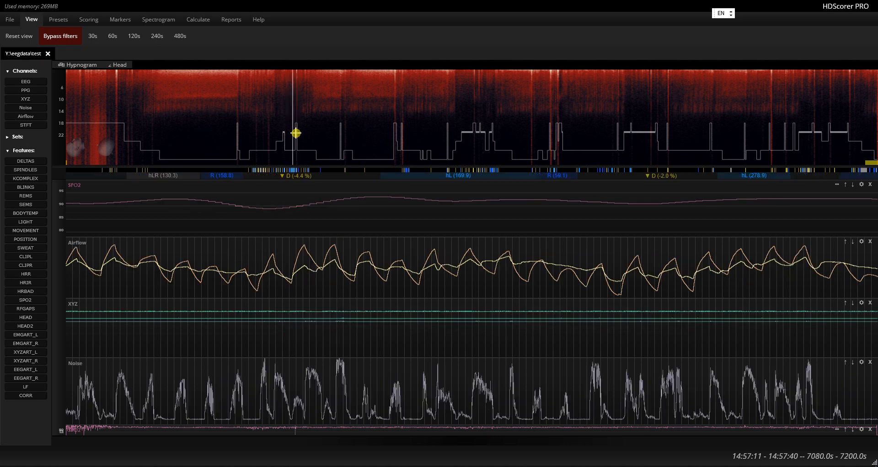
# Page back through the earlier segments to 5760–5880 s, examining the desaturation markers and airflow reductions.
pyautogui.press('Left')
pyautogui.press('Left')
pyautogui.press('Left')
pyautogui.press('Left')
pyautogui.press('Left')
pyautogui.press('Left')
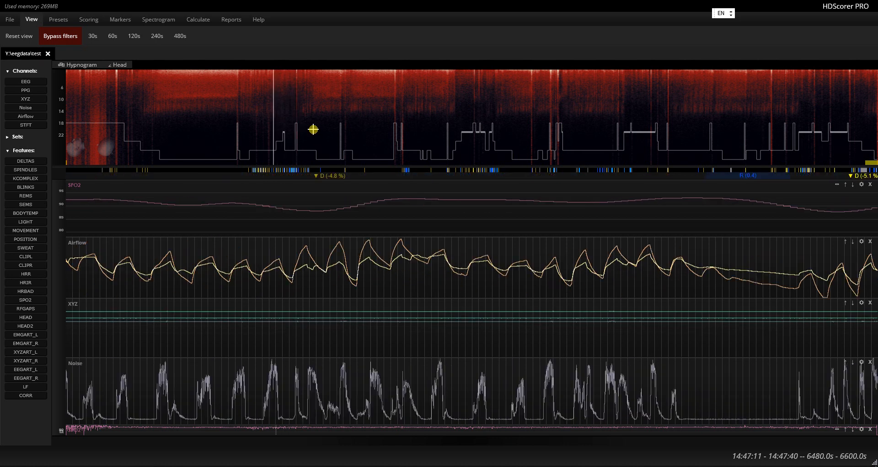
pyautogui.press('Left')
pyautogui.press('Left')
pyautogui.press('Left')
pyautogui.press('Left')
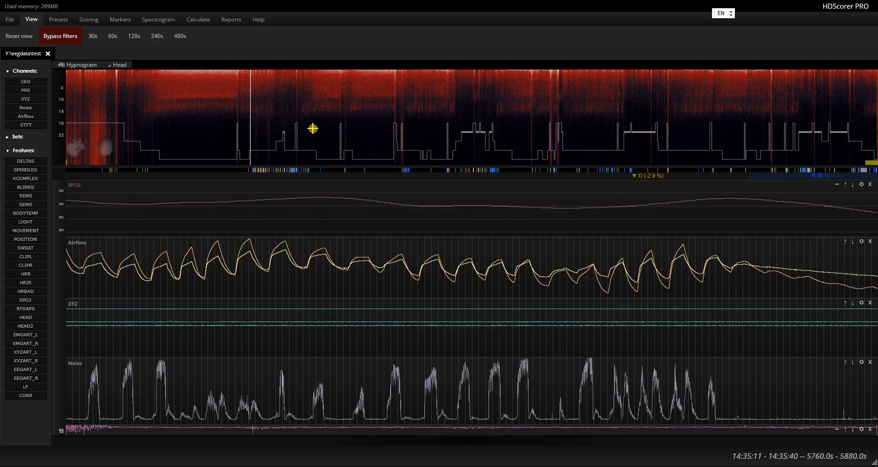
# Page forward to the 6240–6360 s segment with the D (-4.8 %) marker.
pyautogui.press('Right')
pyautogui.press('Right')
pyautogui.press('Right')
pyautogui.press('Right')
pyautogui.press('Right')
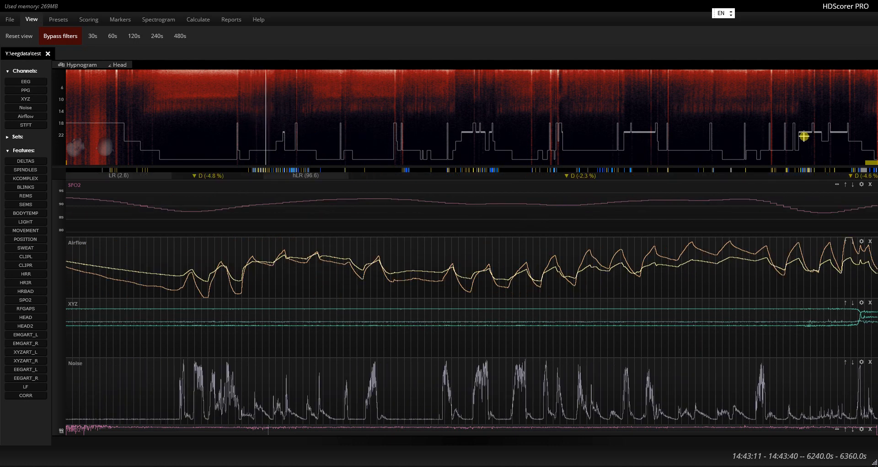
# Switch the overview overlay from the hypnogram to head position, and view the 24720–24840 s and 24840–24960 s segments.
pyautogui.click(85, 68)
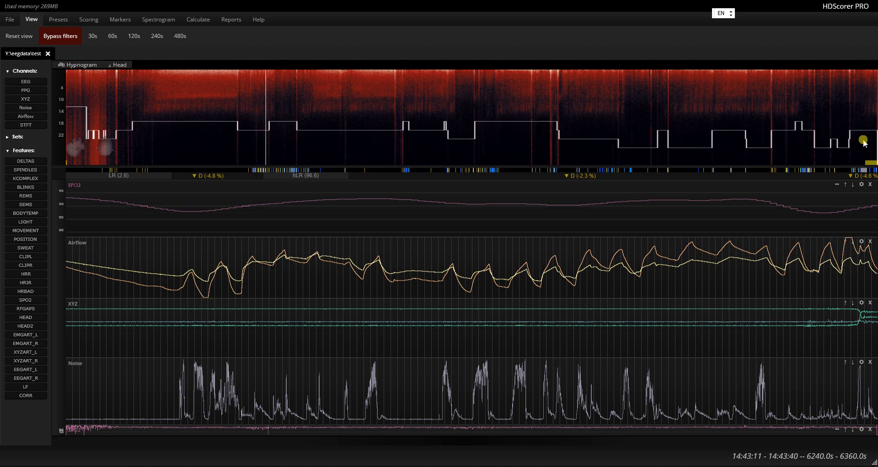
pyautogui.moveTo(854, 145); pyautogui.dragTo(862, 141)
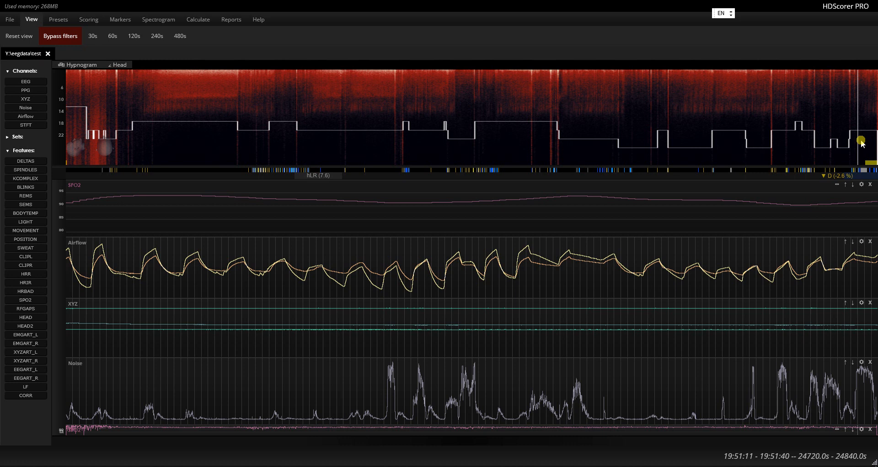
pyautogui.moveTo(863, 142); pyautogui.dragTo(863, 142)
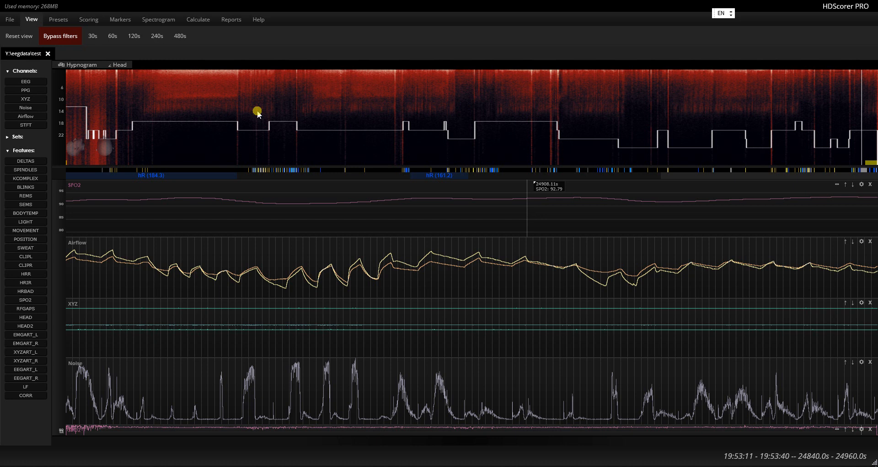
# Jump to the 8280–8400 s segment, and go to the head-position change around the 10560–10680 s segment.
pyautogui.moveTo(261, 112); pyautogui.dragTo(331, 117)
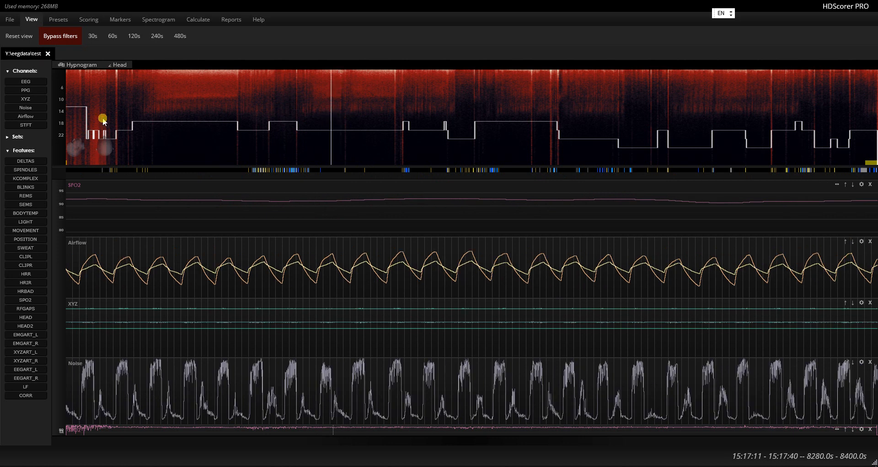
pyautogui.click(404, 123)
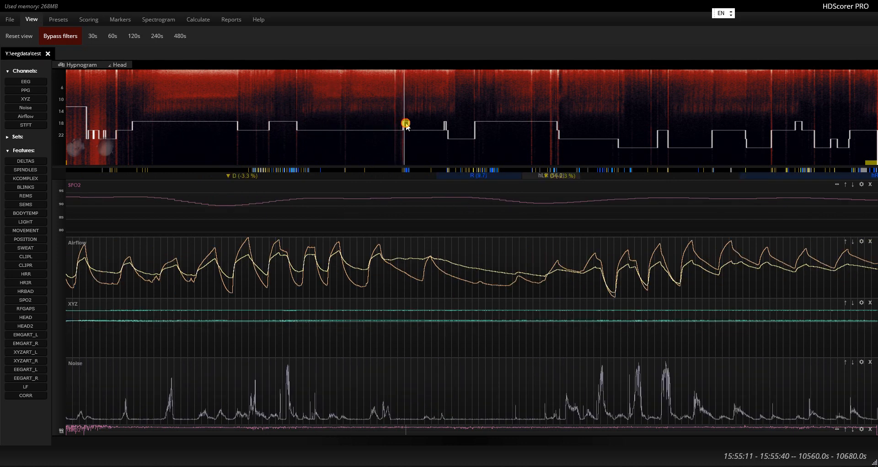
pyautogui.moveTo(406, 125); pyautogui.dragTo(403, 126)
# Page forward through the segments following the head-position change to 11400–11520 s, examining the Airflow and Noise patterns.
pyautogui.press('Right')
pyautogui.press('Right')
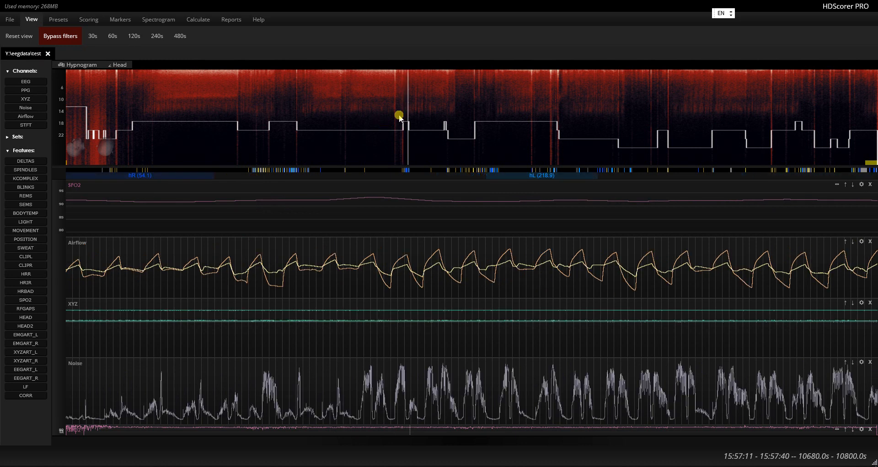
pyautogui.press('Right')
pyautogui.press('Right')
pyautogui.press('Right')
pyautogui.press('Right')
pyautogui.press('Right')
pyautogui.press('Right')
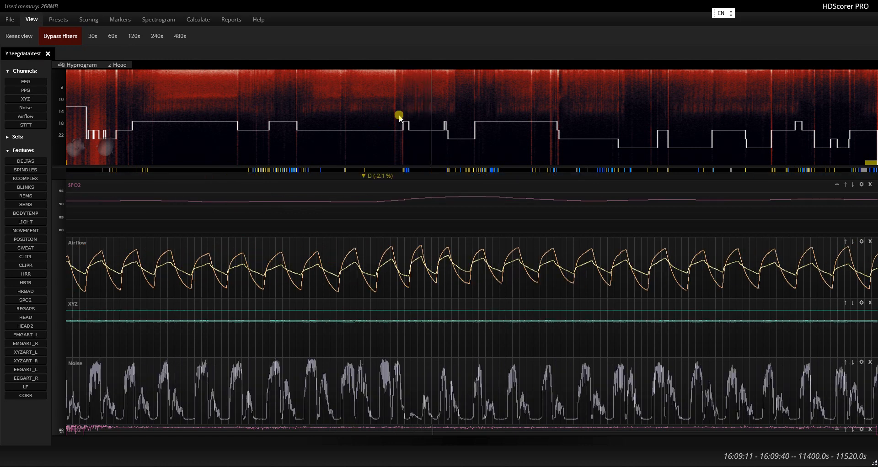
# Page forward through the segments to 12120–12240 s, comparing Airflow and Noise up to the D (-4.3 %) marker.
pyautogui.press('Right')
pyautogui.press('Right')
pyautogui.press('Right')
pyautogui.press('Right')
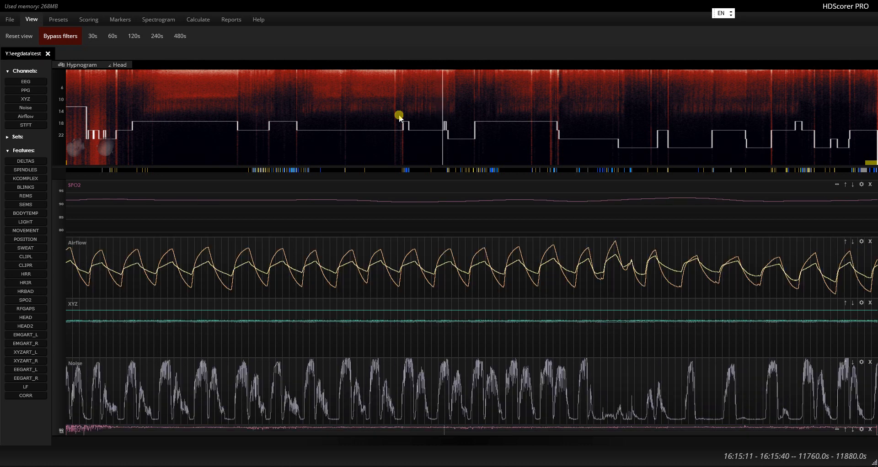
pyautogui.press('Right')
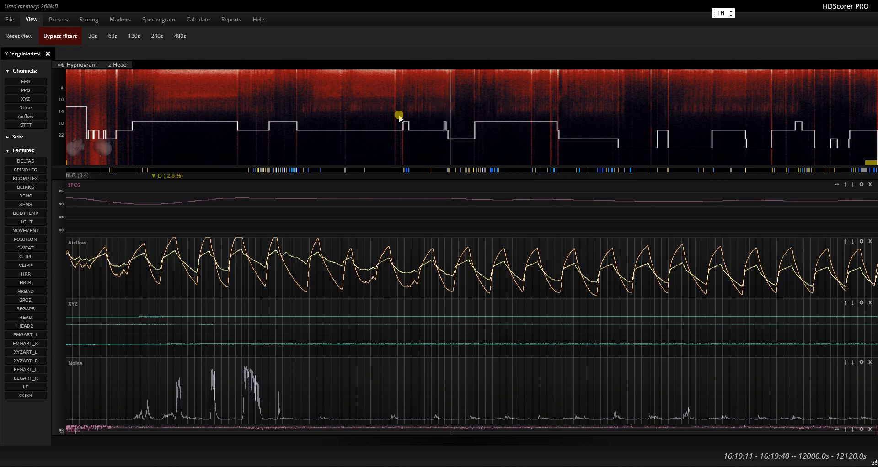
pyautogui.press('Right')
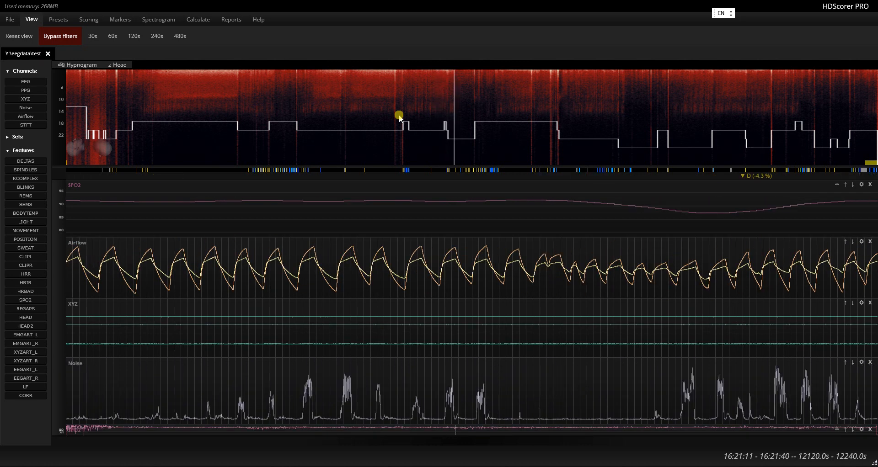
# Page forward to the 12720–12840 s segment with the D (-5.9 %) marker and the head-position change.
pyautogui.press('Right')
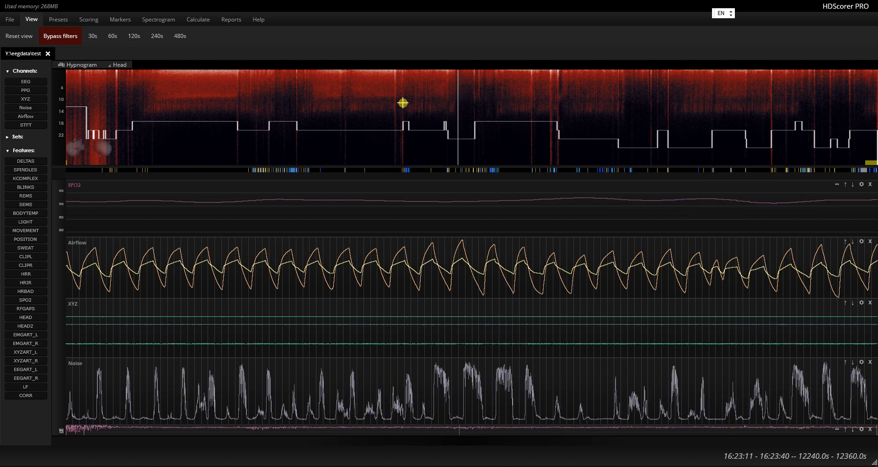
pyautogui.press('Right')
pyautogui.press('Right')
pyautogui.press('Right')
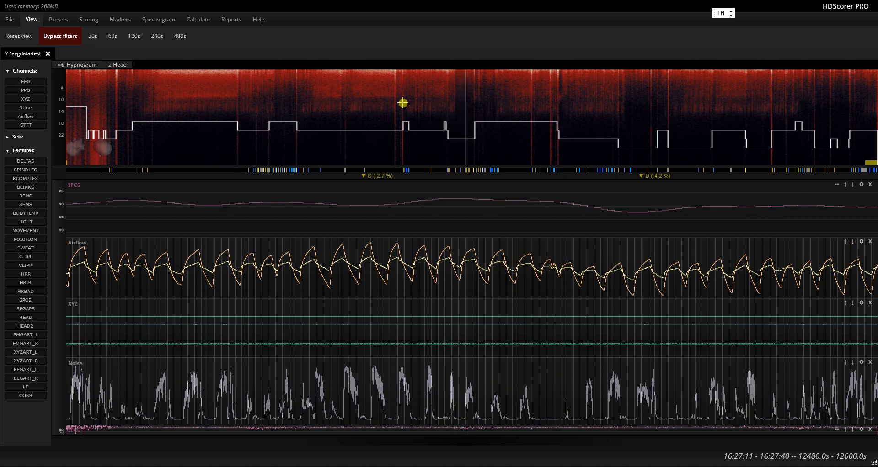
pyautogui.press('Right')
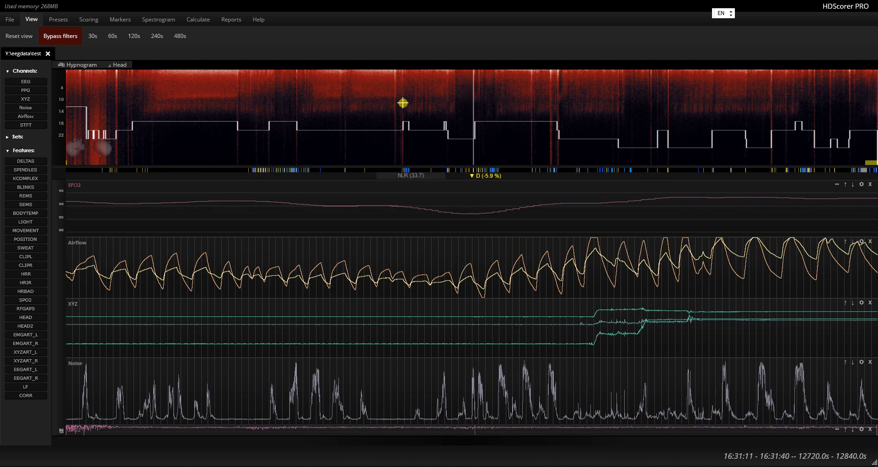
# Page forward through the following segments to the breathing pause at 13320–13440 s with the D (-6.0 %) marker.
pyautogui.press('Right')
pyautogui.press('Right')
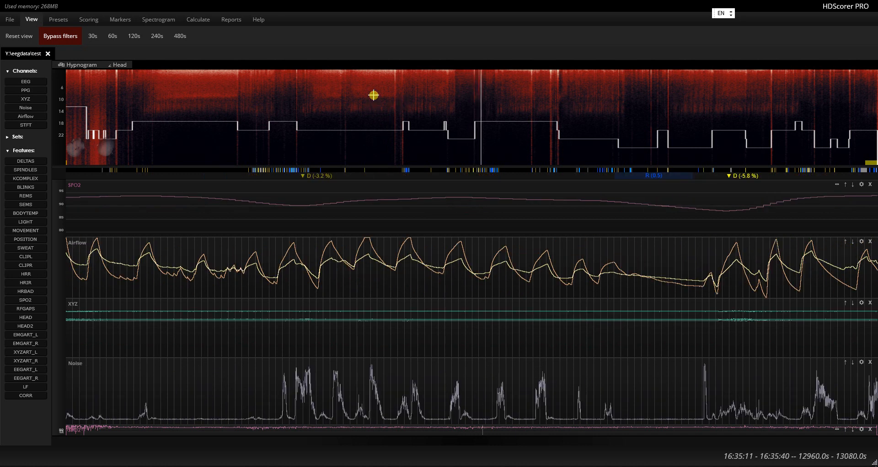
pyautogui.press('Right')
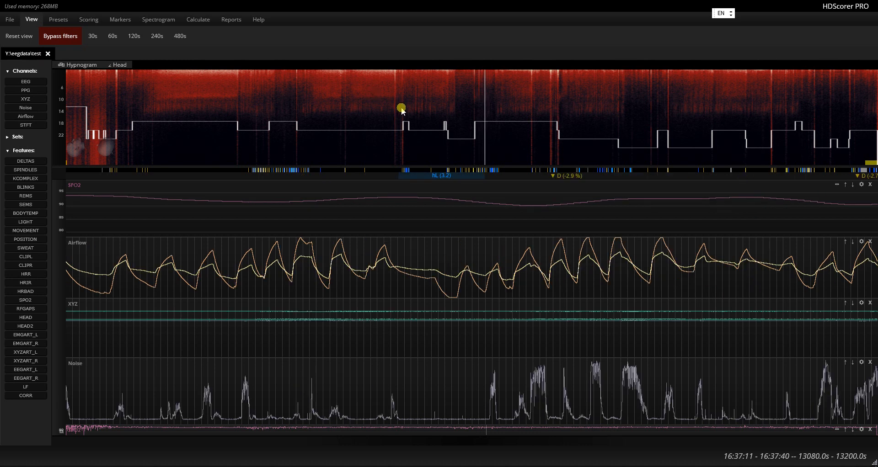
pyautogui.press('Right')
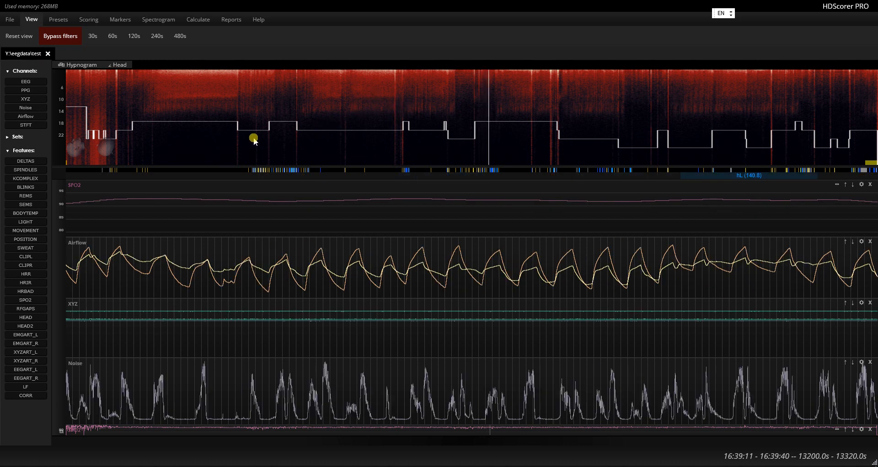
pyautogui.press('Right')
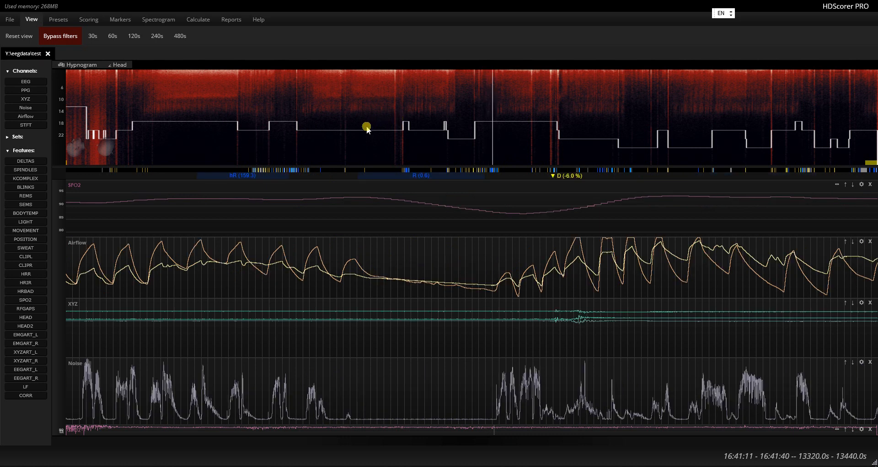
# Compare other head positions by jumping to the 16680–16800 s, 17520–17640 s and 22920–23040 s segments.
pyautogui.moveTo(367, 129); pyautogui.dragTo(574, 123)
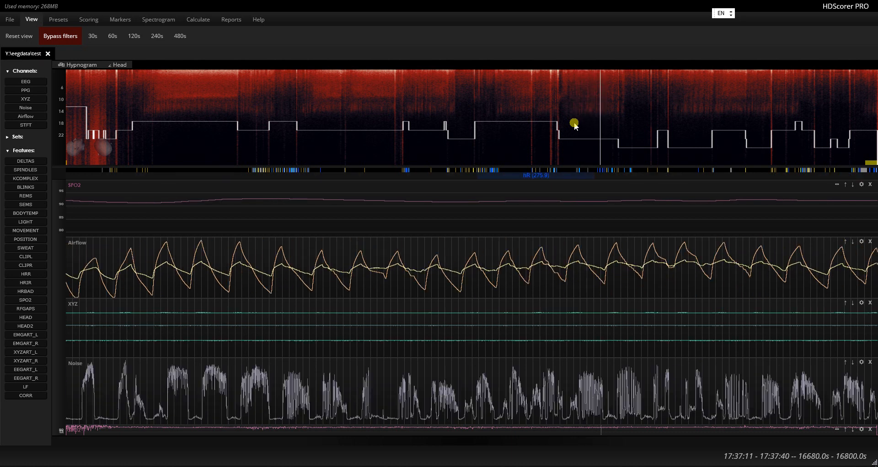
pyautogui.moveTo(575, 127); pyautogui.dragTo(592, 138)
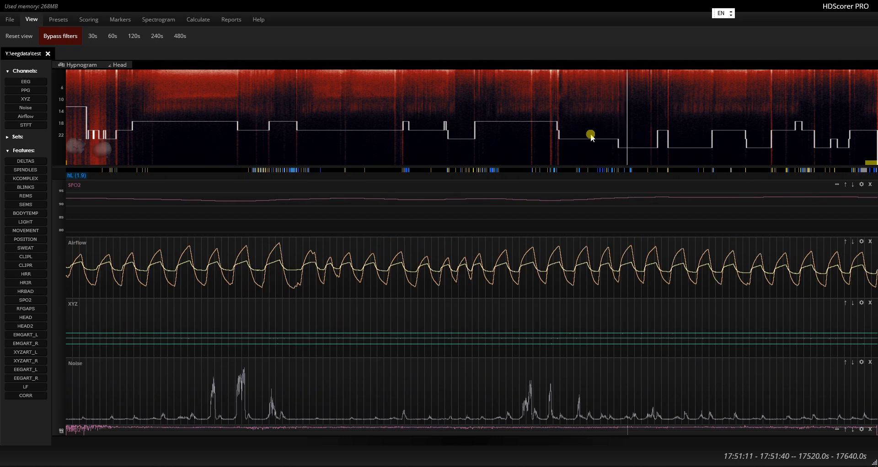
pyautogui.click(591, 137)
pyautogui.click(804, 112)
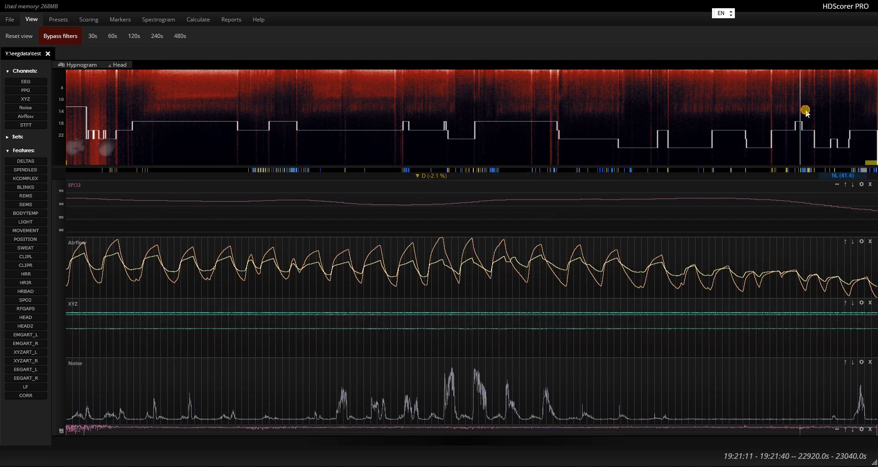
# Switch the overview overlay from head position to the hypnogram, and examine the 23040–23160 s and 7080–7200 s segments.
pyautogui.click(118, 65)
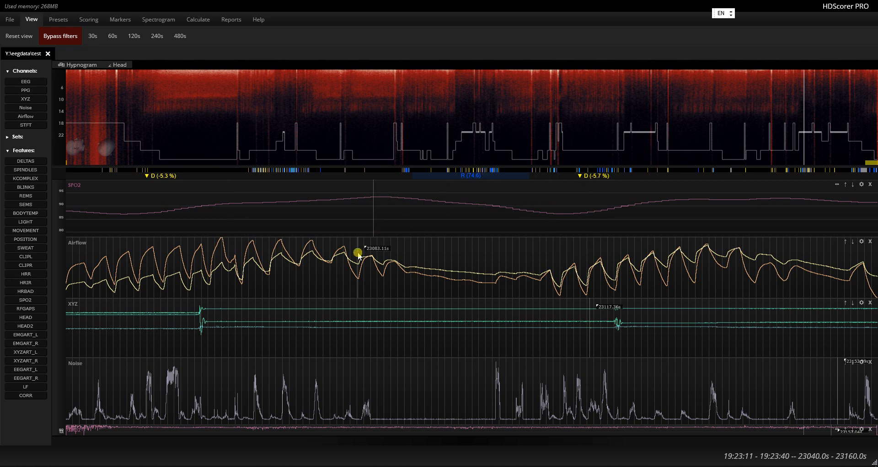
pyautogui.moveTo(421, 107); pyautogui.dragTo(463, 108)
pyautogui.click(296, 118)
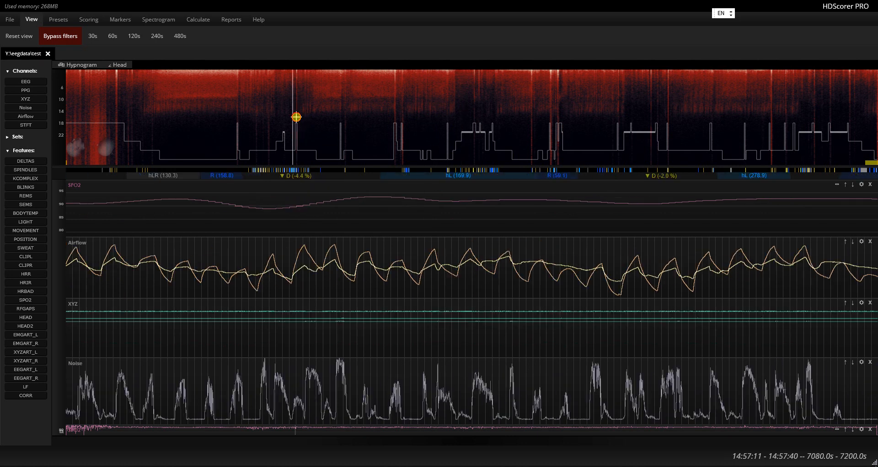
pyautogui.moveTo(590, 252); pyautogui.dragTo(646, 259)
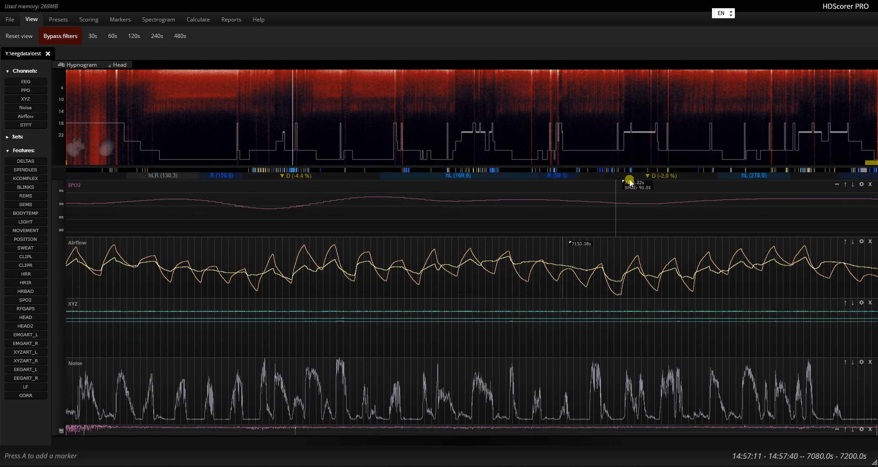
# Compare the 13320–13440 s, 6000–6120 s and 22920–23040 s segments against the hypnogram.
pyautogui.moveTo(476, 99); pyautogui.dragTo(493, 97)
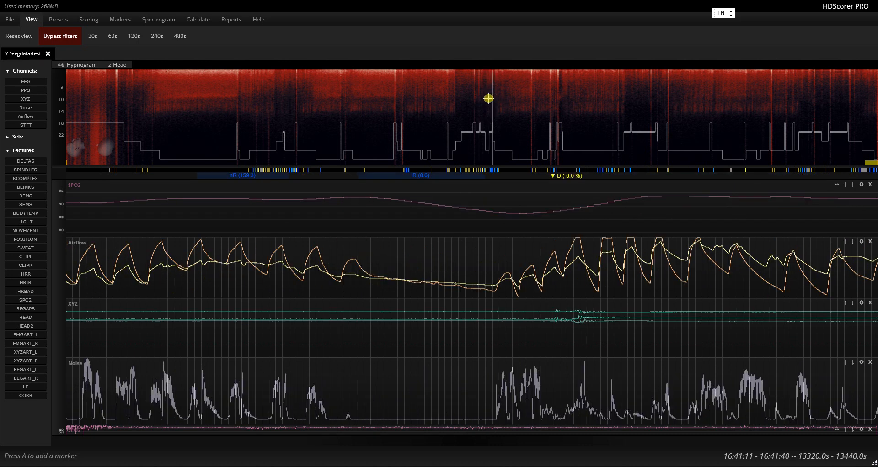
pyautogui.moveTo(290, 107); pyautogui.dragTo(259, 107)
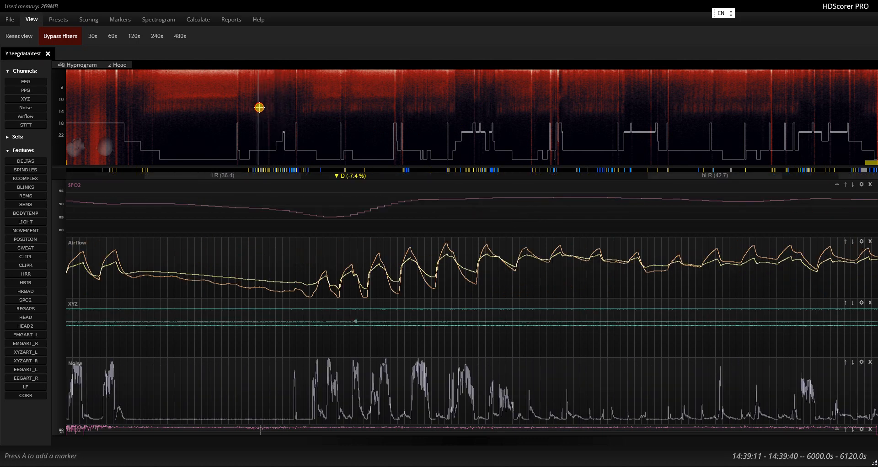
pyautogui.click(602, 118)
pyautogui.moveTo(603, 118); pyautogui.dragTo(802, 107)
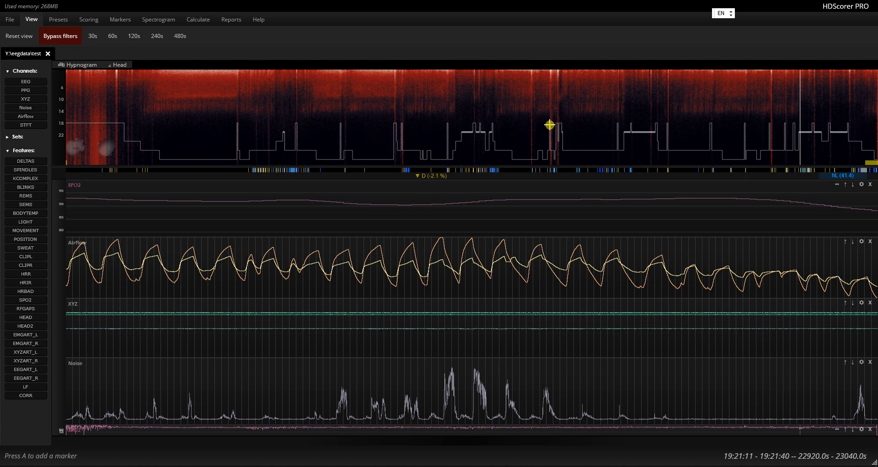
# Jump to the 17520–17640 s segment, and view the breathing pause in the 22080–22200 s segment.
pyautogui.click(838, 123)
pyautogui.moveTo(846, 122); pyautogui.dragTo(628, 105)
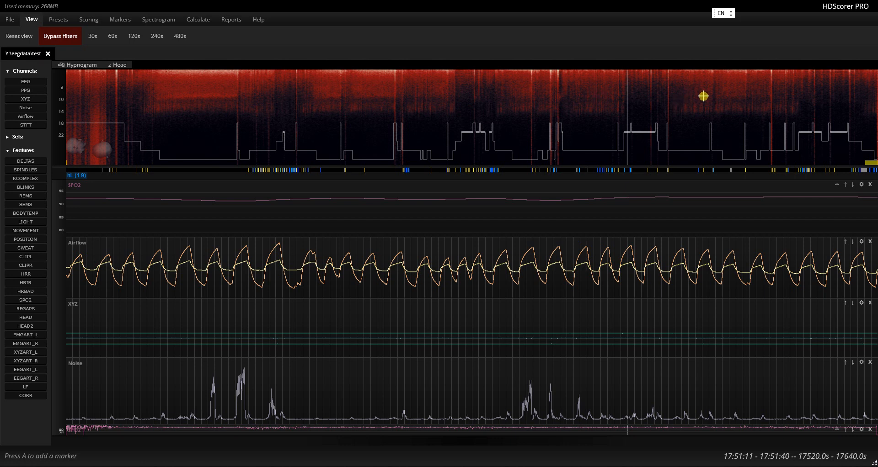
pyautogui.moveTo(806, 101); pyautogui.dragTo(775, 100)
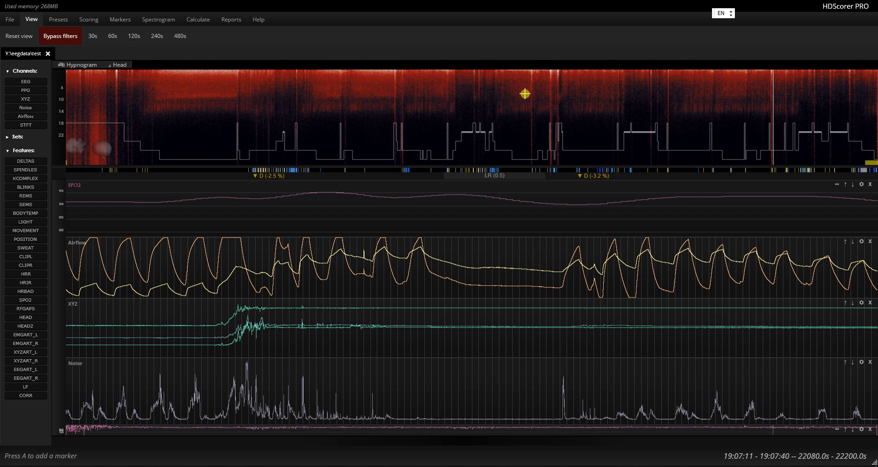
# Compare the 10920–11040 s segment with the 13320–13440 s segment, and go to 13200–13320 s.
pyautogui.moveTo(496, 95)
pyautogui.mouseDown()
pyautogui.moveTo(280, 108)
pyautogui.moveTo(503, 109)
pyautogui.moveTo(466, 112)
pyautogui.moveTo(413, 85)
pyautogui.moveTo(406, 106)
pyautogui.moveTo(308, 82)
pyautogui.moveTo(275, 111)
pyautogui.moveTo(256, 108)
pyautogui.moveTo(416, 102)
pyautogui.mouseUp()
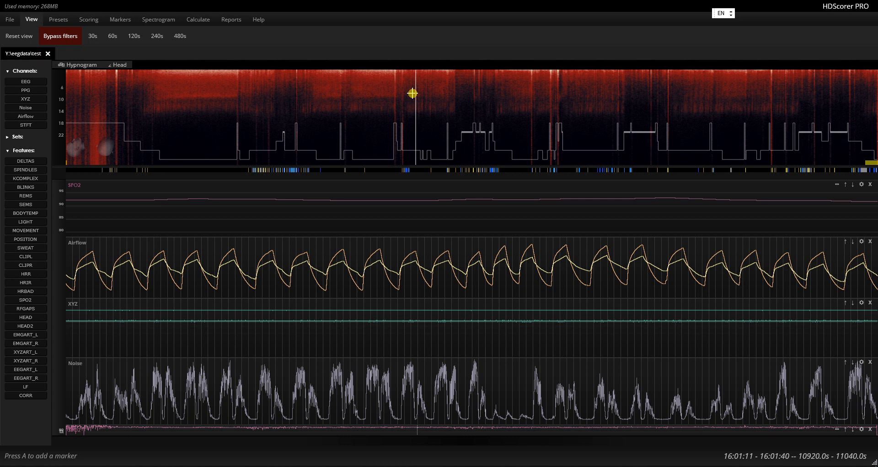
pyautogui.moveTo(413, 94); pyautogui.dragTo(496, 91)
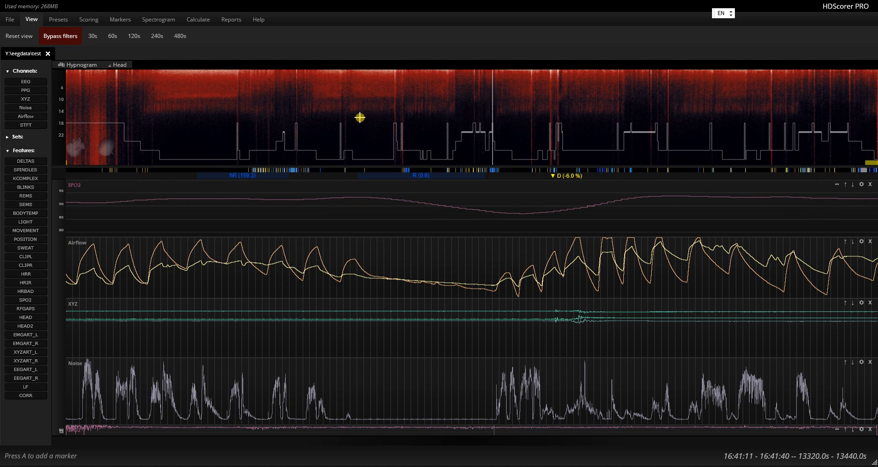
pyautogui.moveTo(359, 115); pyautogui.dragTo(489, 96)
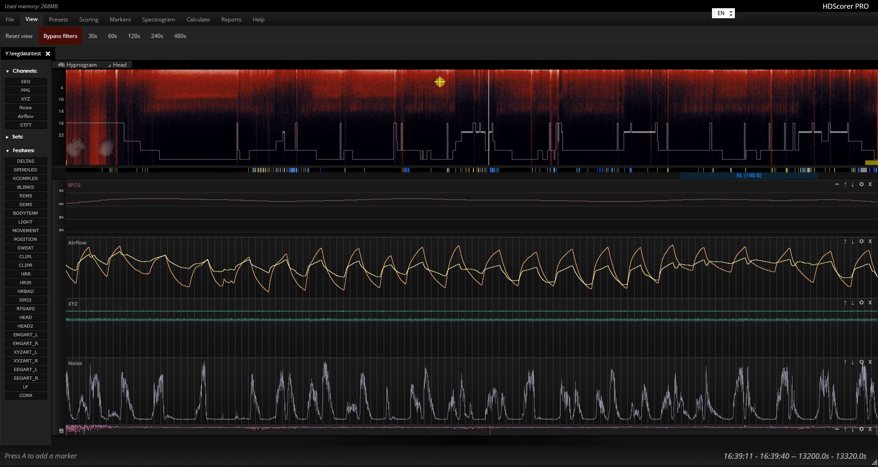
# Page forward from 13200–13320 s to the 14640–14760 s segment, examining the Airflow and Noise traces.
pyautogui.press('Right')
pyautogui.press('Right')
pyautogui.press('Right')
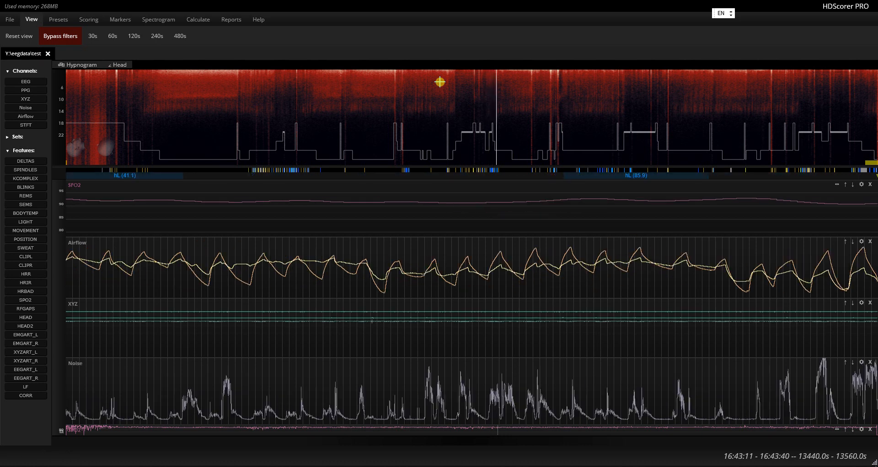
pyautogui.press('Right')
pyautogui.press('Right')
pyautogui.press('Right')
pyautogui.press('Right')
pyautogui.press('Right')
pyautogui.press('Right')
pyautogui.press('Right')
pyautogui.press('Right')
pyautogui.press('Right')
pyautogui.press('Right')
pyautogui.press('Right')
pyautogui.press('Right')
pyautogui.press('Right')
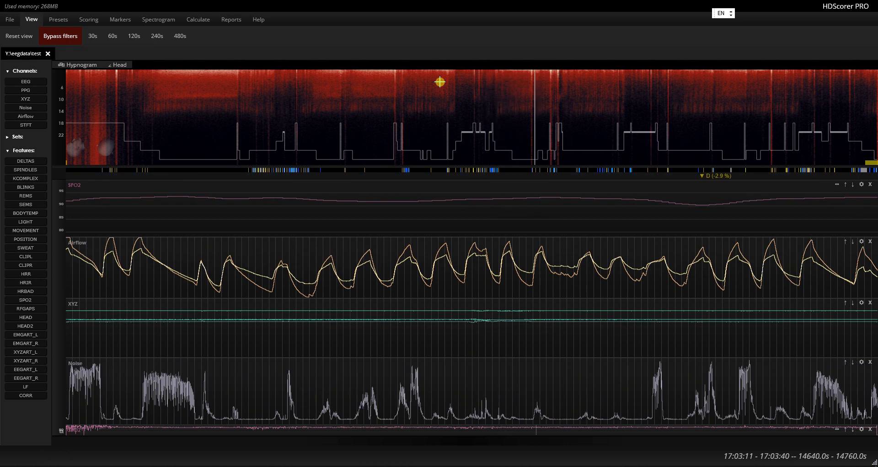
# Page forward past the movement in the 15360–15480 s segment to 15720–15840 s, comparing the noise before and after it.
pyautogui.press('Right')
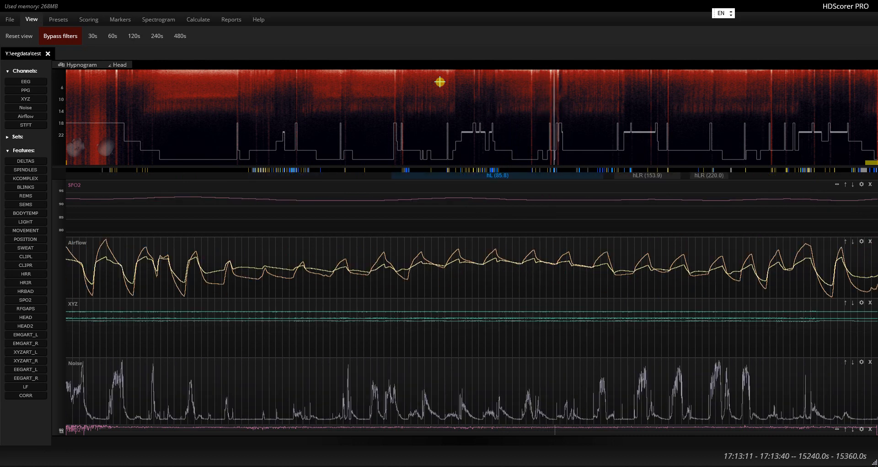
pyautogui.press('Right')
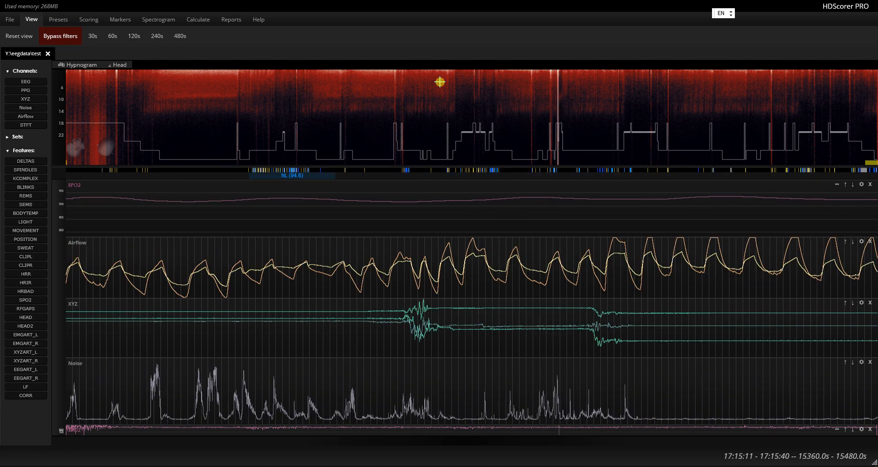
pyautogui.press('Right')
pyautogui.press('Right')
pyautogui.press('Right')
pyautogui.press('Right')
pyautogui.press('Right')
pyautogui.press('Right')
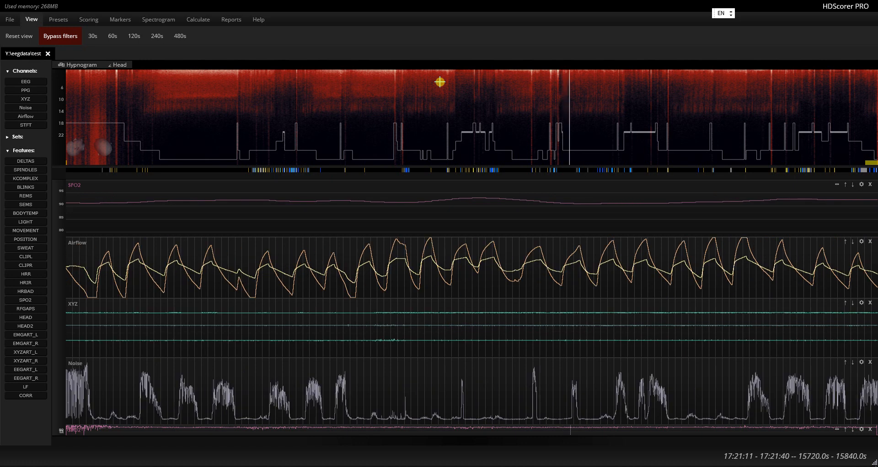
# Page forward through the snoring segments to the 17640–17760 s segment in the next REM period.
pyautogui.press('Right')
pyautogui.press('Right')
pyautogui.press('Right')
pyautogui.press('Right')
pyautogui.press('Right')
pyautogui.press('Right')
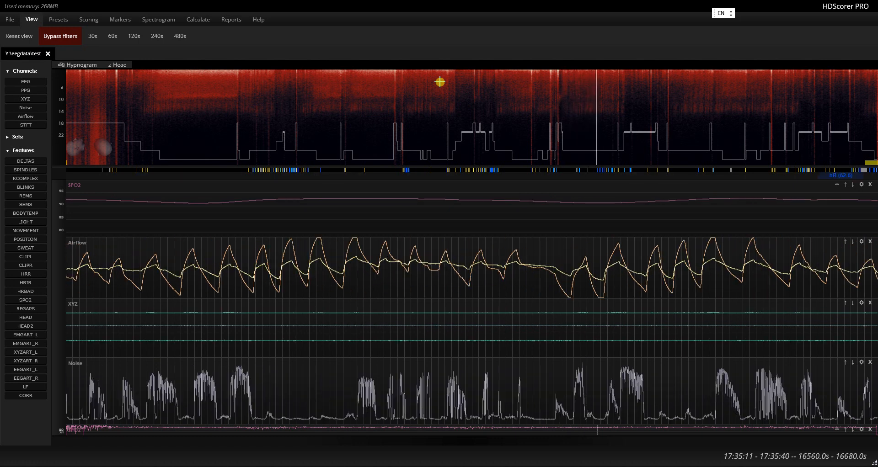
pyautogui.press('Right')
pyautogui.press('Right')
pyautogui.press('Right')
pyautogui.press('Right')
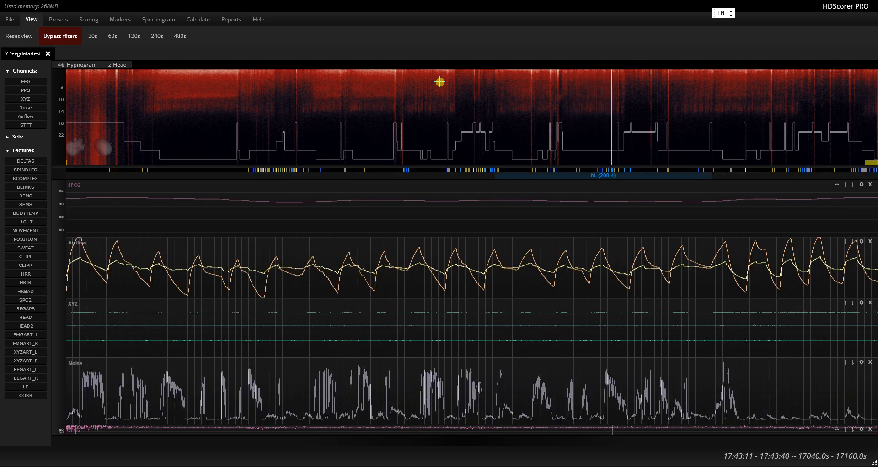
pyautogui.press('Right')
pyautogui.press('Right')
pyautogui.press('Right')
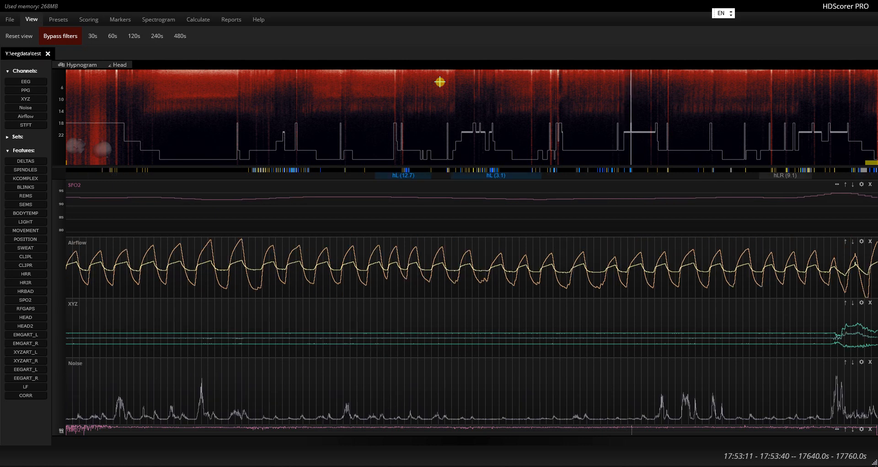
# Page backward to the 16080–16200 s segment to recheck its Airflow and Noise patterns.
pyautogui.press('Left')
pyautogui.press('Left')
pyautogui.press('Left')
pyautogui.press('Left')
pyautogui.press('Left')
pyautogui.press('Left')
pyautogui.press('Left')
pyautogui.press('Left')
pyautogui.press('Left')
pyautogui.press('Left')
pyautogui.press('Left')
pyautogui.press('Left')
pyautogui.press('Left')
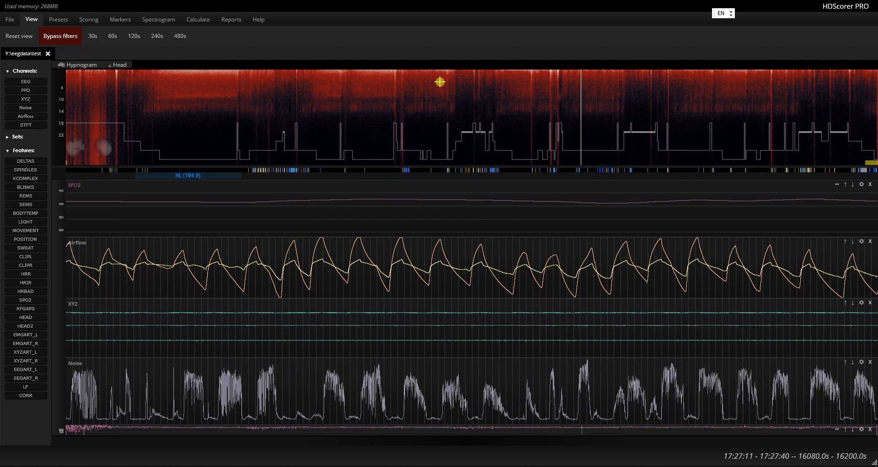
# Return to the 13320–13440 s segment, and page backward to 12720–12840 s with the D (-5.9 %) marker.
pyautogui.press('pageup')
pyautogui.moveTo(470, 104); pyautogui.dragTo(493, 104)
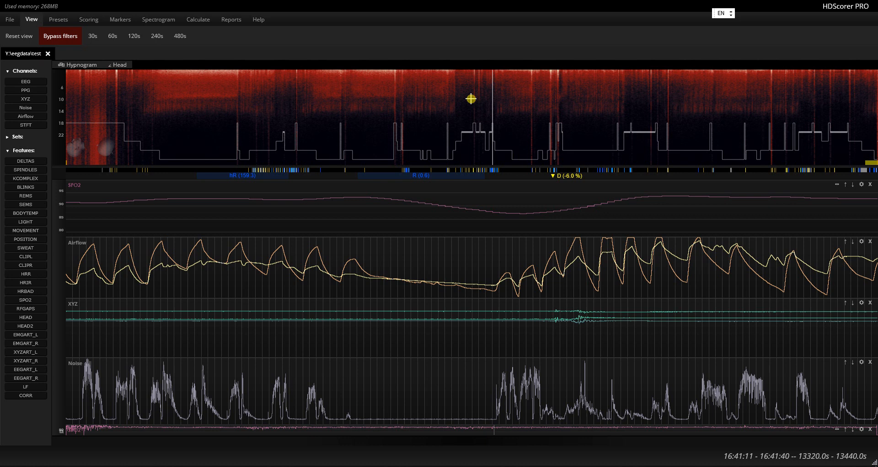
pyautogui.press('Left')
pyautogui.press('Left')
pyautogui.press('Left')
pyautogui.press('Left')
pyautogui.press('Left')
pyautogui.press('Left')
pyautogui.press('Left')
pyautogui.press('Left')
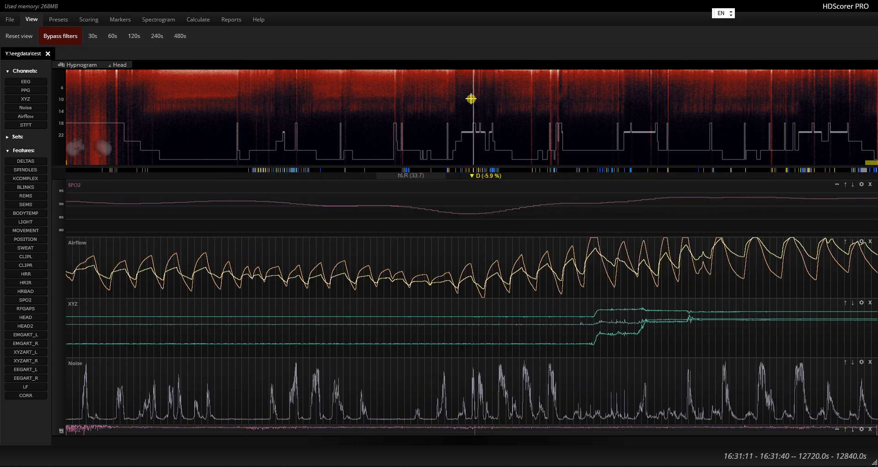
# Page backward from the D (-5.9 %) segment to 11760–11880 s, checking the Airflow and Noise patterns.
pyautogui.press('Left')
pyautogui.press('Left')
pyautogui.press('Left')
pyautogui.press('Left')
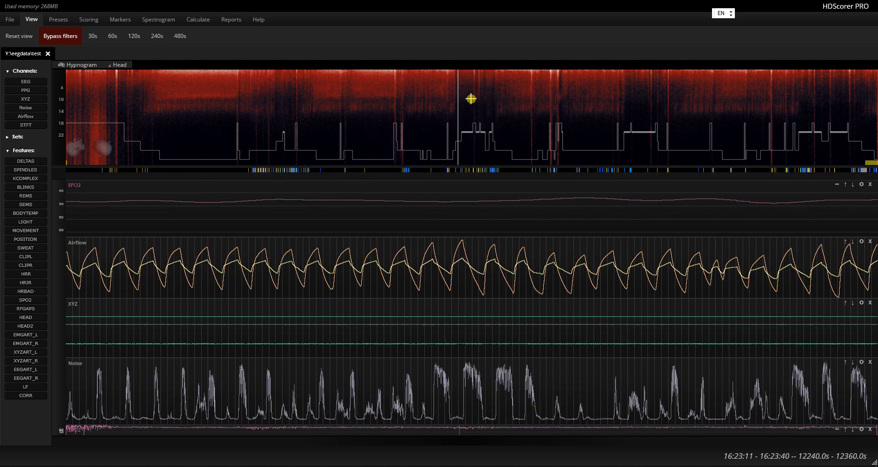
pyautogui.press('Left')
pyautogui.press('Left')
pyautogui.press('Left')
pyautogui.press('Left')
pyautogui.press('Left')
pyautogui.press('Left')
pyautogui.press('Left')
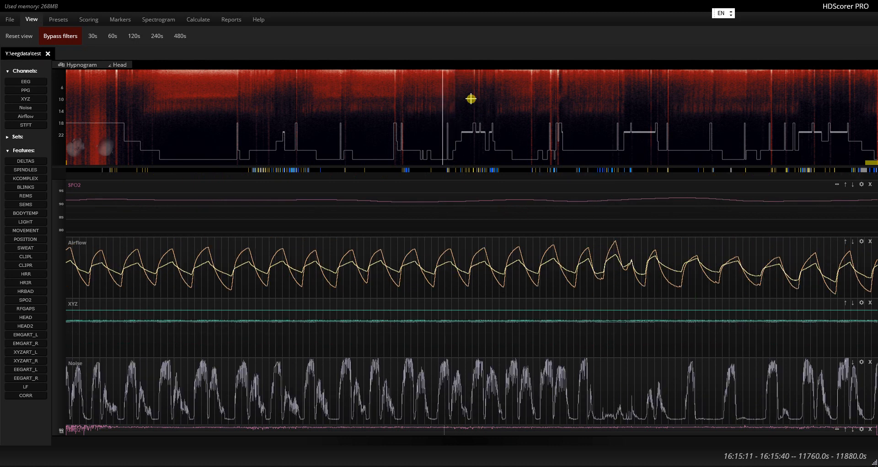
# Page further backward to the 10440–10560 s segment with the D (-3.6 %) marker.
pyautogui.press('Left')
pyautogui.press('Left')
pyautogui.press('Left')
pyautogui.press('Left')
pyautogui.press('Left')
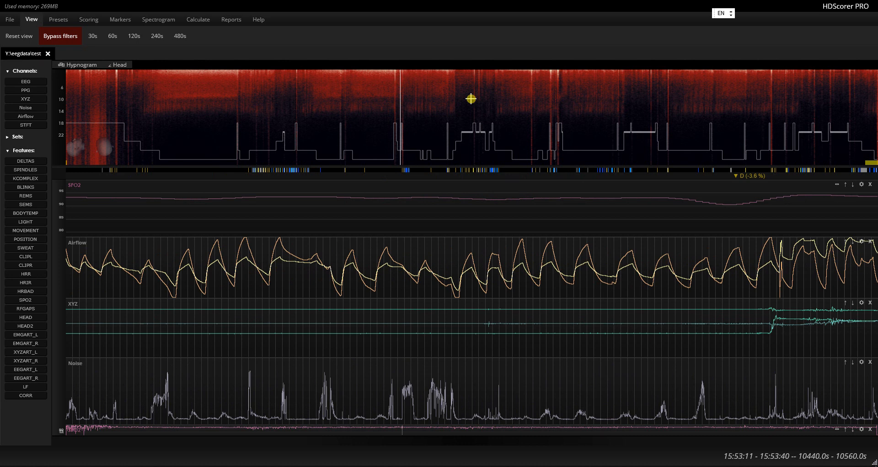
# Page backward through the 10200–10320 s snoring segment to 8880–9000 s, comparing the Noise bursts with the SPO2 trace.
pyautogui.press('Left')
pyautogui.press('Left')
pyautogui.press('Left')
pyautogui.press('Left')
pyautogui.press('Left')
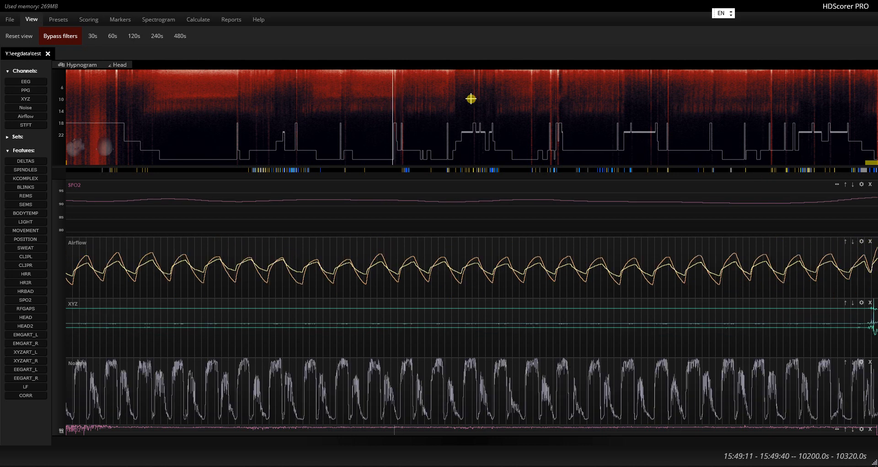
pyautogui.press('Left')
pyautogui.press('Left')
pyautogui.press('Left')
pyautogui.press('Left')
pyautogui.press('Left')
pyautogui.press('Left')
pyautogui.press('Left')
pyautogui.press('Left')
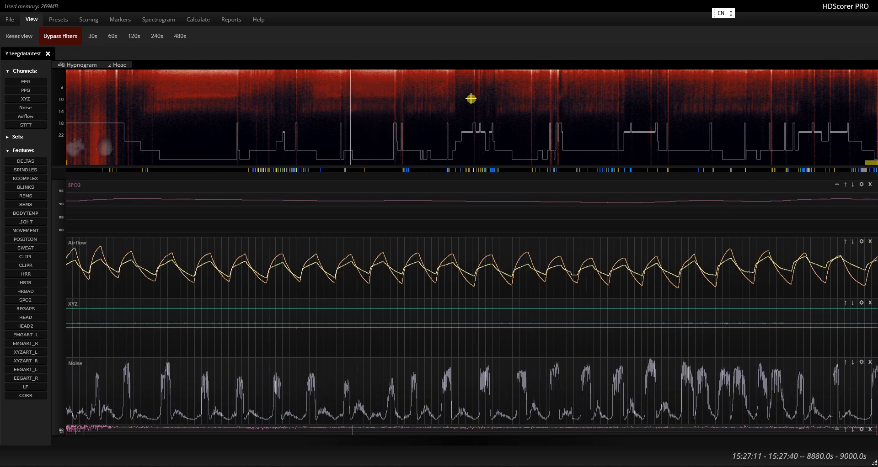
# Page backward to the 3480–3600 s segment in the first deep-sleep period to examine its regular snoring.
pyautogui.press('Left')
pyautogui.press('Left')
pyautogui.press('Left')
pyautogui.press('Left')
pyautogui.press('Left')
pyautogui.press('Left')
pyautogui.press('Left')
pyautogui.press('Left')
pyautogui.press('Left')
pyautogui.press('Left')
pyautogui.press('Left')
pyautogui.press('Left')
pyautogui.press('Left')
pyautogui.press('Left')
pyautogui.press('Left')
pyautogui.press('Left')
pyautogui.press('Left')
pyautogui.press('Left')
pyautogui.press('Left')
pyautogui.press('Left')
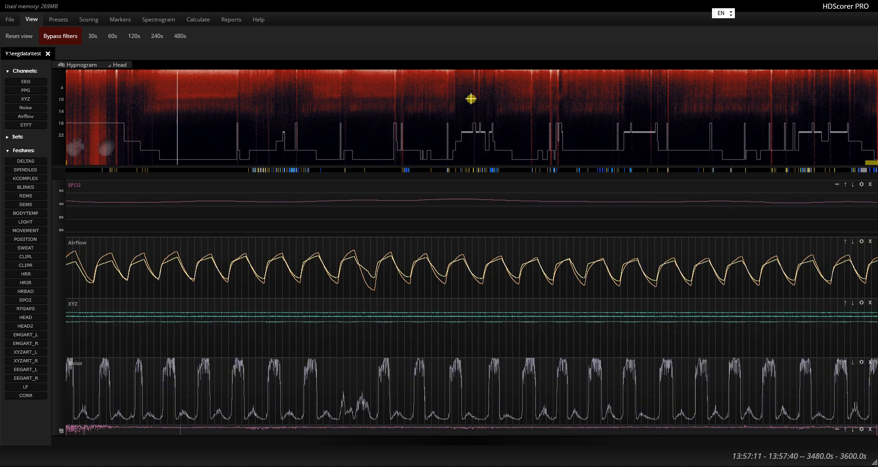
# Page forward through 4320–4440 s, and open the 6120–6240 s segment with the D (-8.0 %) marker.
pyautogui.press('Right')
pyautogui.press('Right')
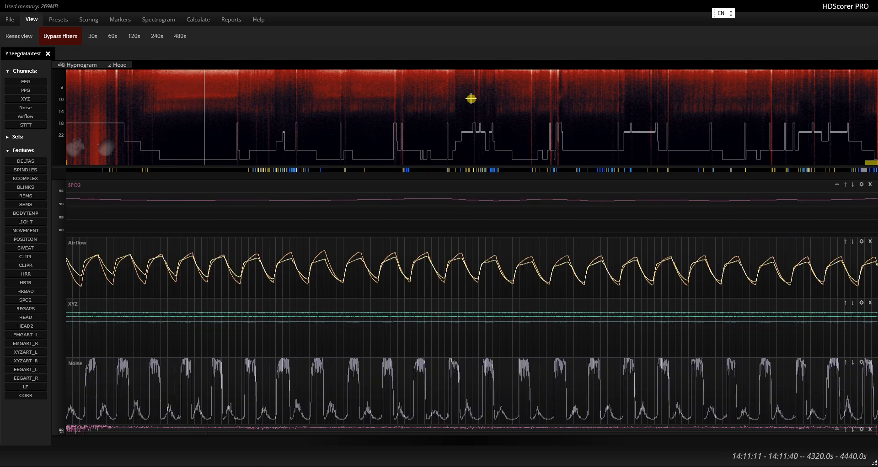
pyautogui.press('Right')
pyautogui.press('Right')
pyautogui.press('Right')
pyautogui.press('Right')
pyautogui.press('Right')
pyautogui.press('Right')
pyautogui.press('Right')
pyautogui.press('Right')
pyautogui.press('Right')
pyautogui.press('Right')
pyautogui.press('Right')
pyautogui.press('Right')
pyautogui.press('Right')
pyautogui.press('Right')
pyautogui.press('Right')
pyautogui.press('Right')
pyautogui.press('Right')
pyautogui.press('Right')
pyautogui.press('Right')
pyautogui.press('Right')
pyautogui.click(265, 121)
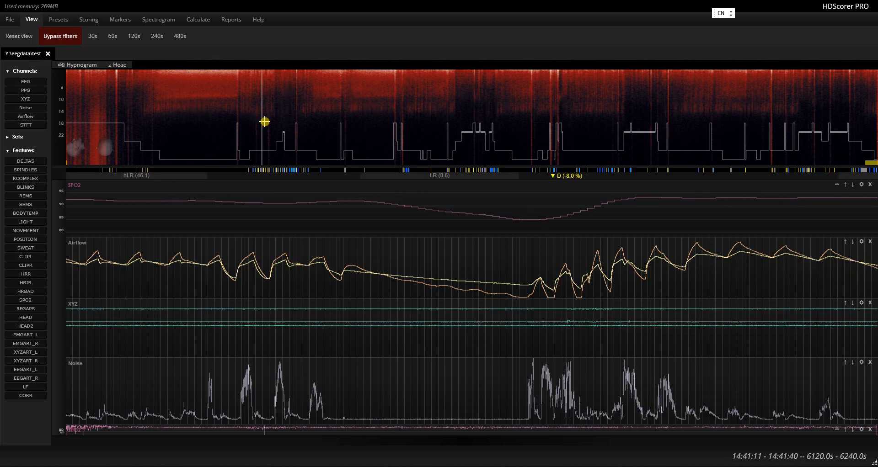
# View the D (-4.4 %) marker in the 7080–7200 s segment, and inspect the SPO2 dip at D (-5.9 %) in 12720–12840 s.
pyautogui.moveTo(265, 121); pyautogui.dragTo(293, 124)
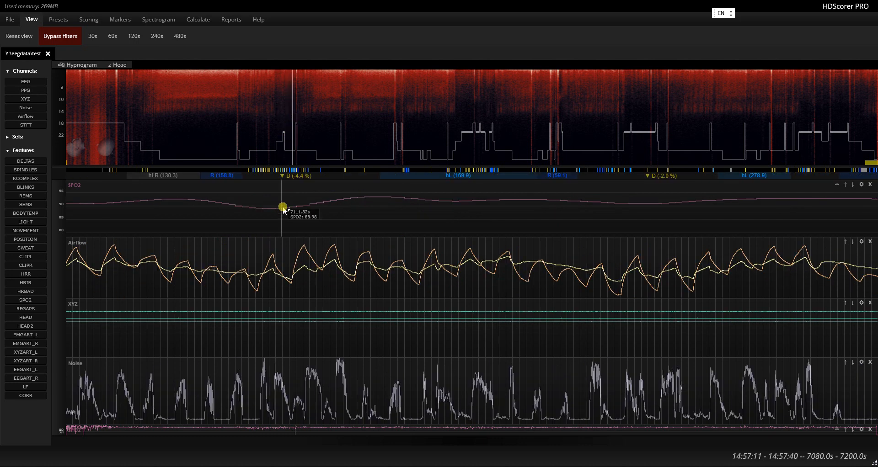
pyautogui.moveTo(470, 114)
pyautogui.mouseDown()
pyautogui.moveTo(476, 110)
pyautogui.moveTo(472, 122)
pyautogui.mouseUp()
pyautogui.moveTo(470, 221)
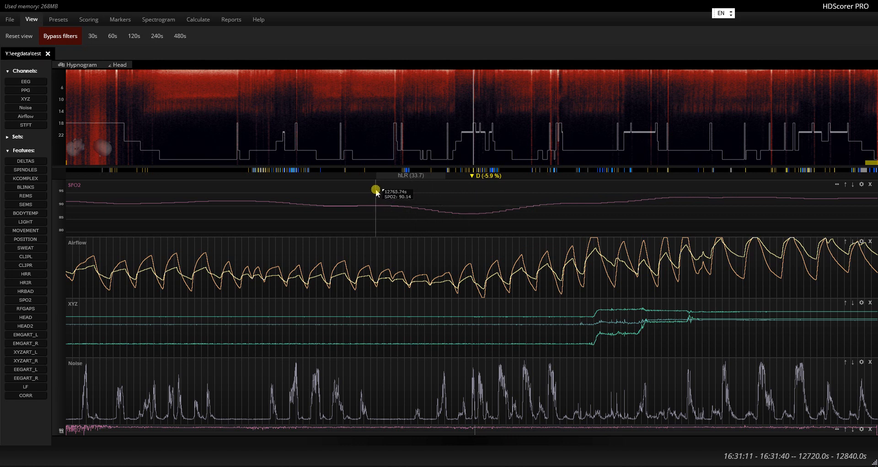
pyautogui.moveTo(376, 192)
pyautogui.mouseDown()
pyautogui.moveTo(476, 200)
pyautogui.moveTo(325, 141)
pyautogui.mouseUp()
pyautogui.click(468, 199)
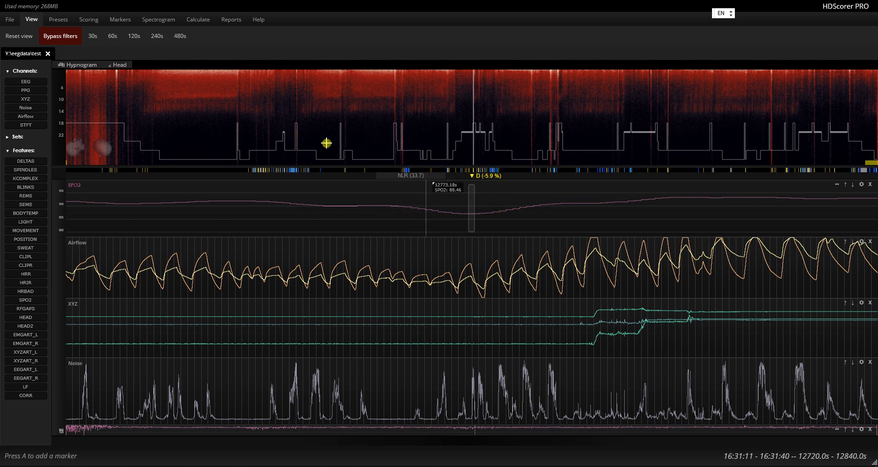
# Open the 6960–7080 s segment and examine the SPO2 dip at D (-4.6 %), enlarging the trace's vertical scale.
pyautogui.click(289, 113)
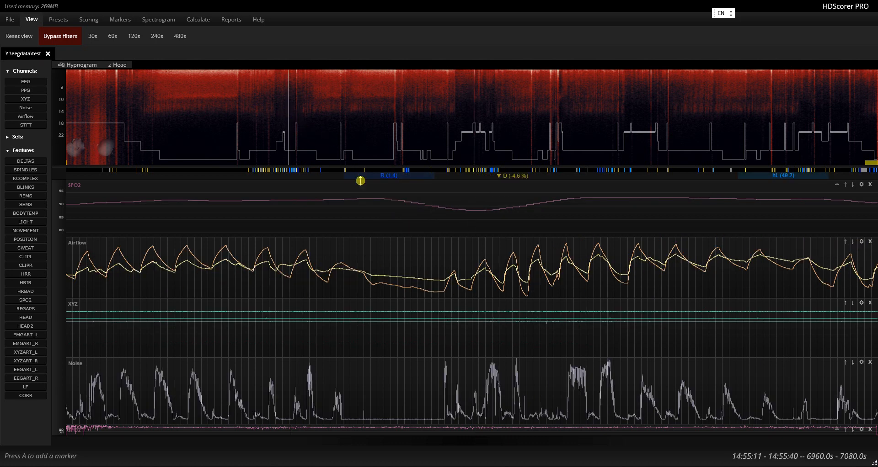
pyautogui.moveTo(344, 201)
pyautogui.mouseDown()
pyautogui.moveTo(435, 206)
pyautogui.moveTo(358, 194)
pyautogui.moveTo(375, 203)
pyautogui.moveTo(364, 202)
pyautogui.moveTo(537, 205)
pyautogui.mouseUp()
pyautogui.click(442, 204)
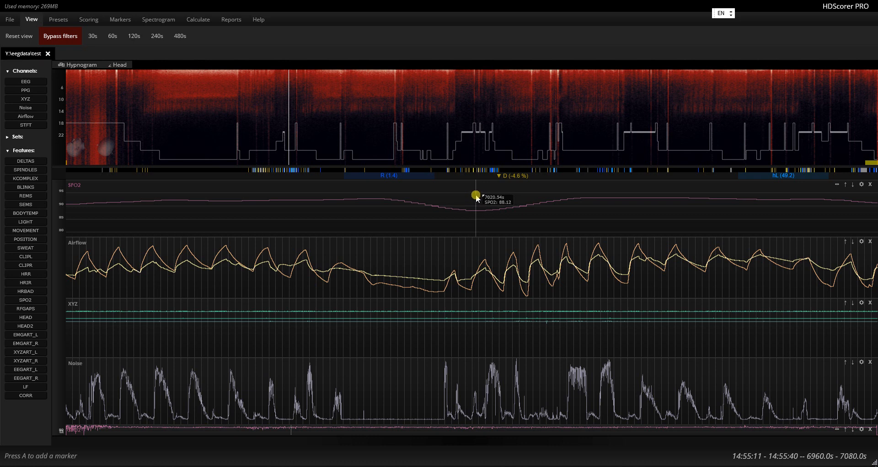
pyautogui.scroll(2, 477, 197)
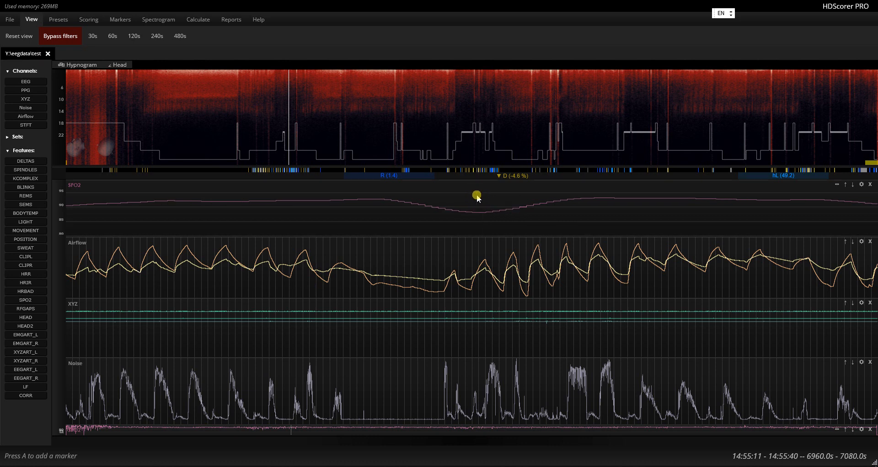
# Go through 6240–6360 s to the 6360–6480 s segment, and remove the Airflow and XYZ traces from the view.
pyautogui.click(263, 138)
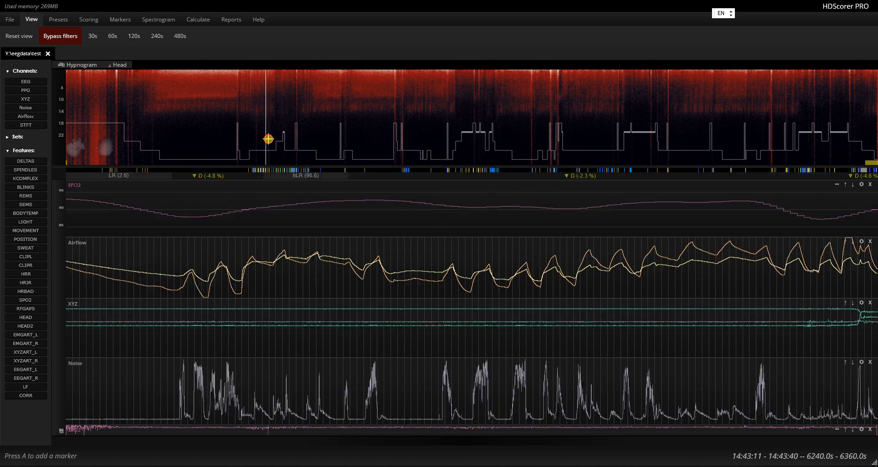
pyautogui.click(269, 138)
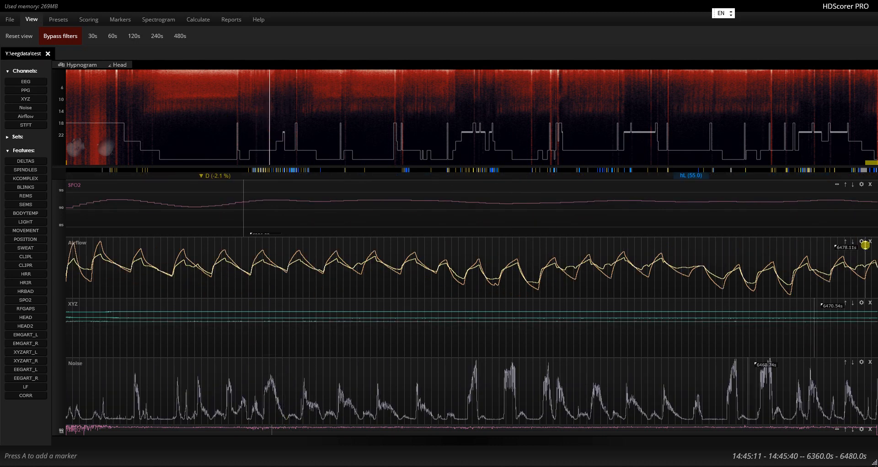
pyautogui.click(870, 241)
pyautogui.click(870, 260)
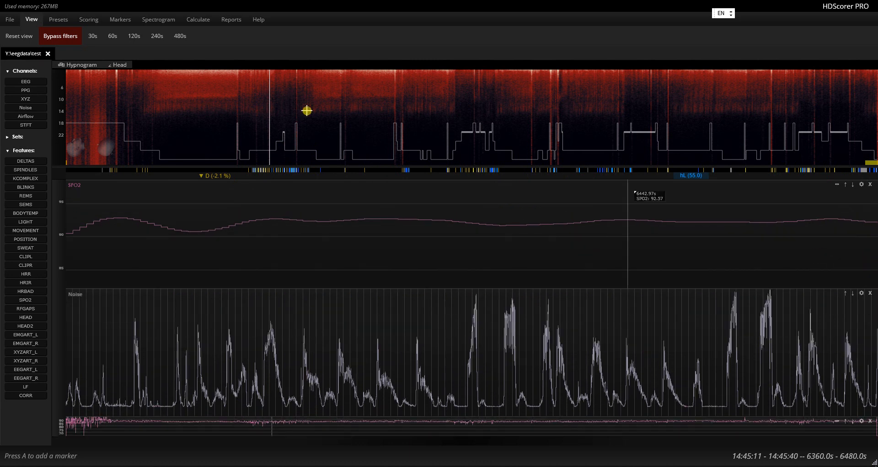
# Open the list of markers and stretch its window upward to show more rows.
pyautogui.click(91, 24)
pyautogui.click(58, 20)
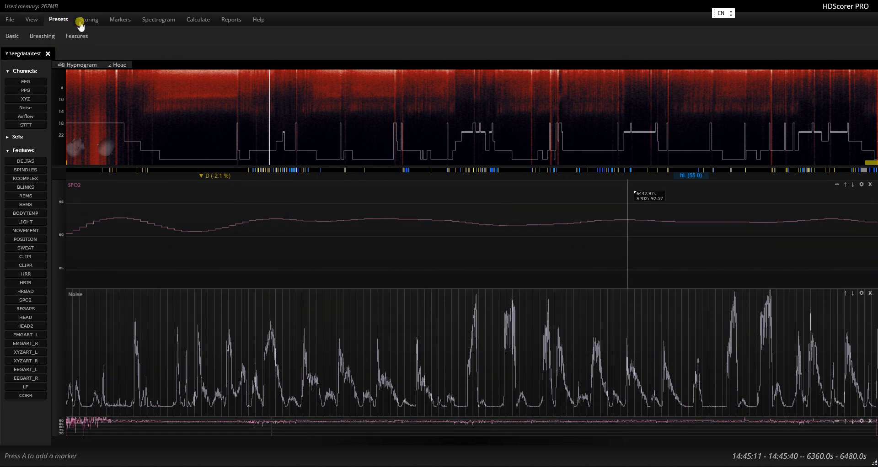
pyautogui.click(119, 20)
pyautogui.click(56, 35)
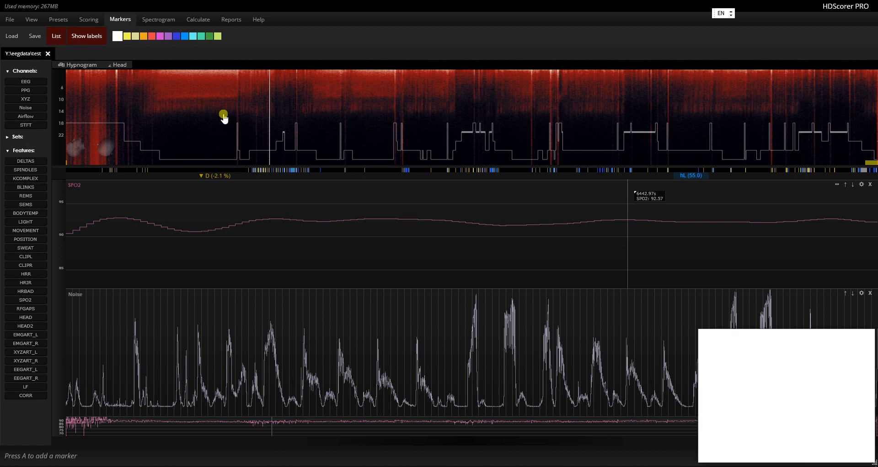
pyautogui.moveTo(716, 330); pyautogui.dragTo(731, 112)
# Look through the marker list's desaturation and head-position entries from start to end, and shrink the list window again.
pyautogui.scroll(-20, 781, 220)
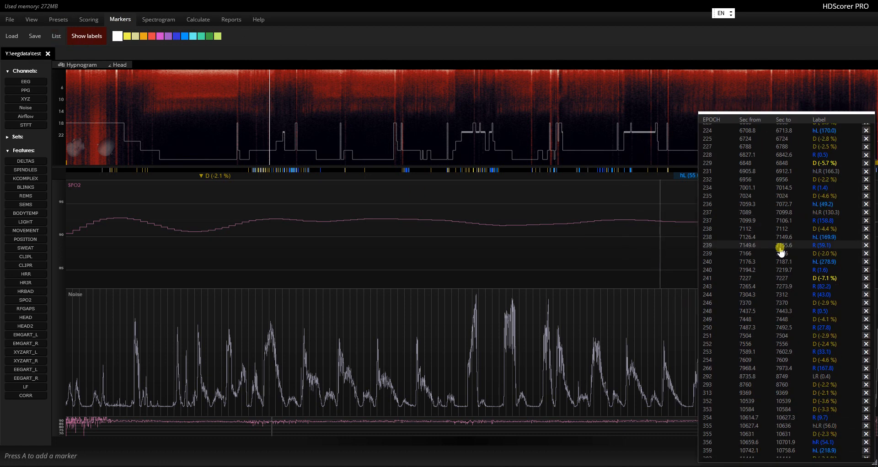
pyautogui.scroll(3, 790, 274)
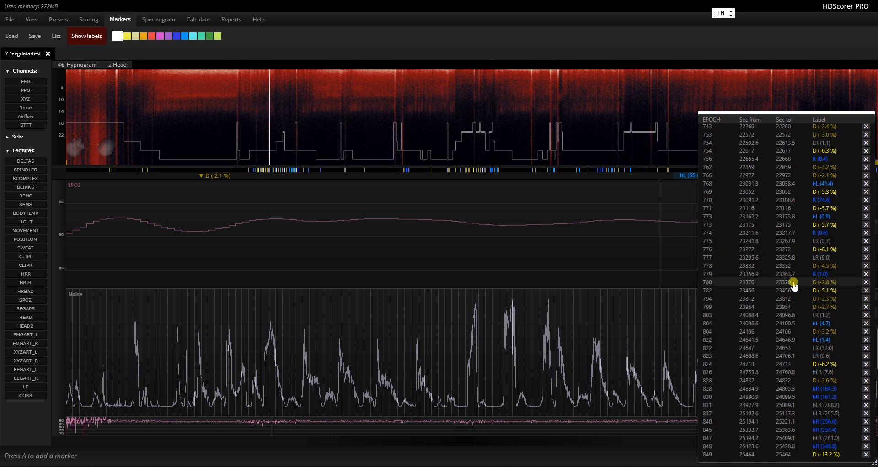
pyautogui.scroll(3, 779, 292)
pyautogui.scroll(15, 777, 291)
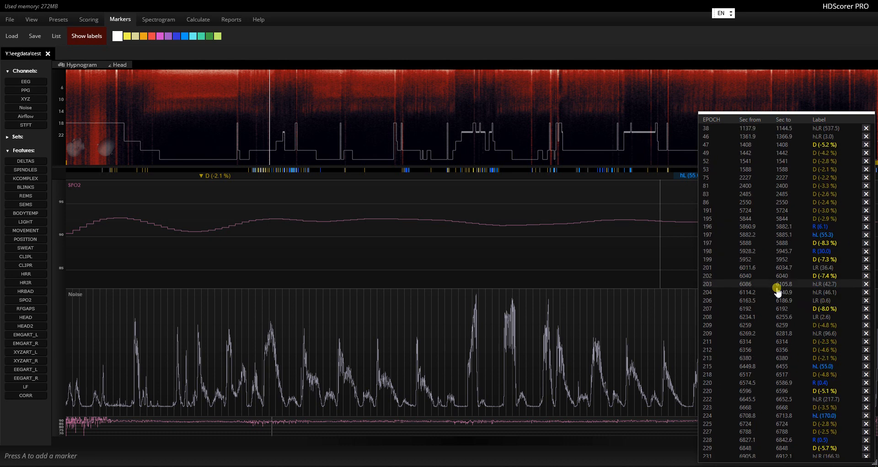
pyautogui.scroll(5, 775, 288)
pyautogui.moveTo(789, 112)
pyautogui.mouseDown()
pyautogui.moveTo(757, 385)
pyautogui.moveTo(758, 359)
pyautogui.mouseUp()
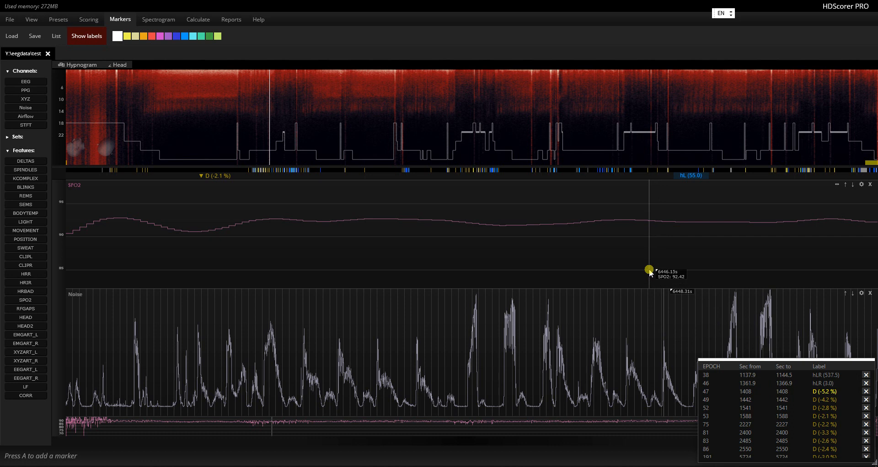